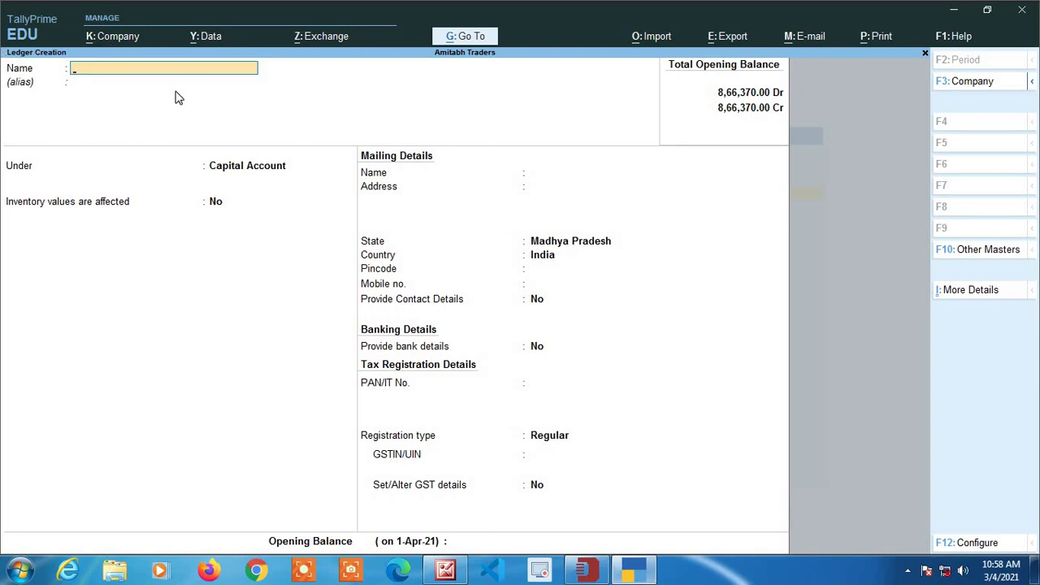
- Leave ledger creation, view the blank stock item creation form, and return to the list of masters
{"action": "key", "text": "Escape"}
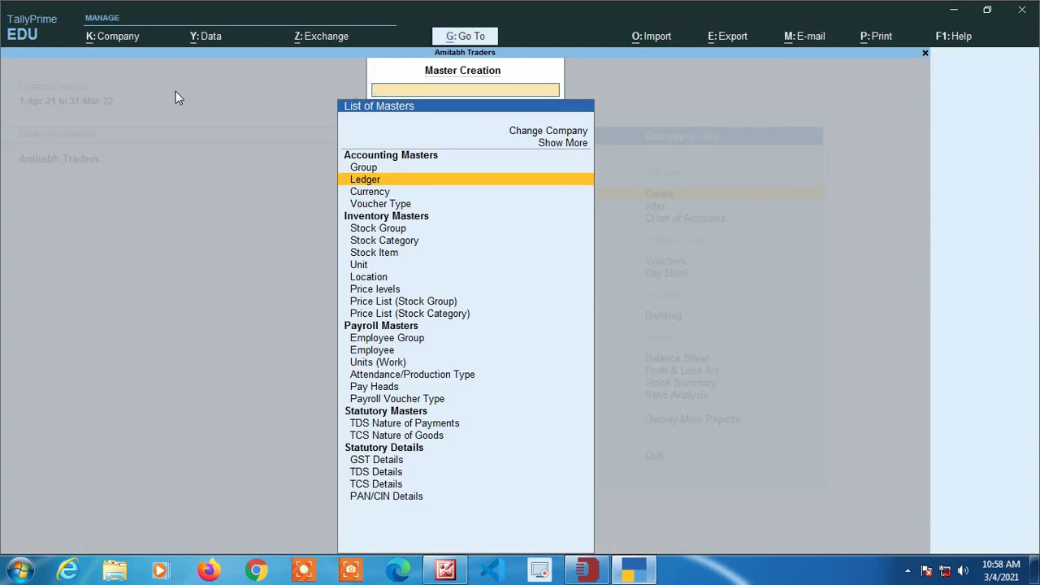
{"action": "key", "text": "Down"}
{"action": "key", "text": "Down"}
{"action": "key", "text": "Down"}
{"action": "key", "text": "Down"}
{"action": "key", "text": "Down"}
{"action": "key", "text": "Down"}
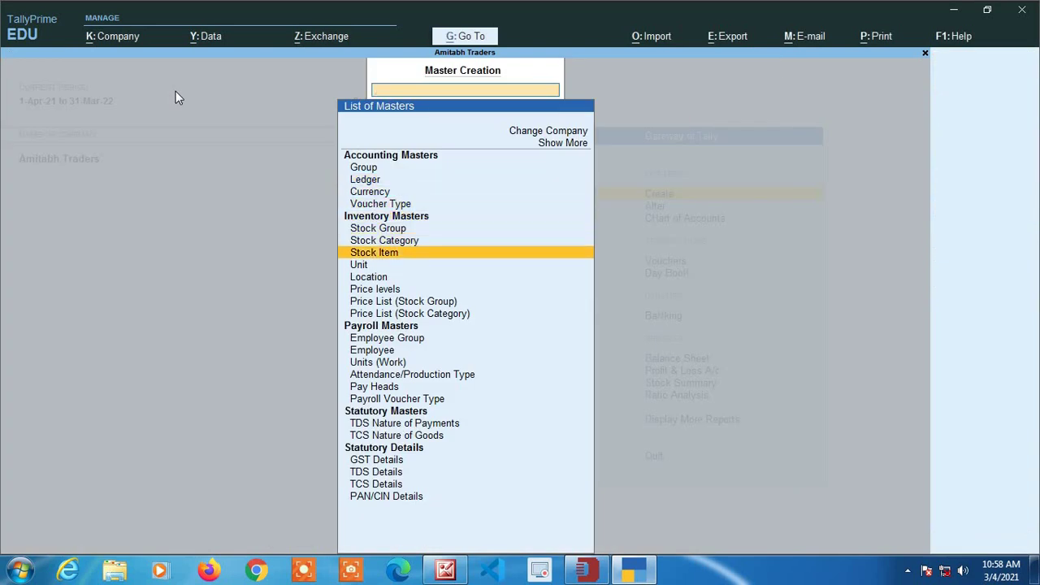
{"action": "key", "text": "Return"}
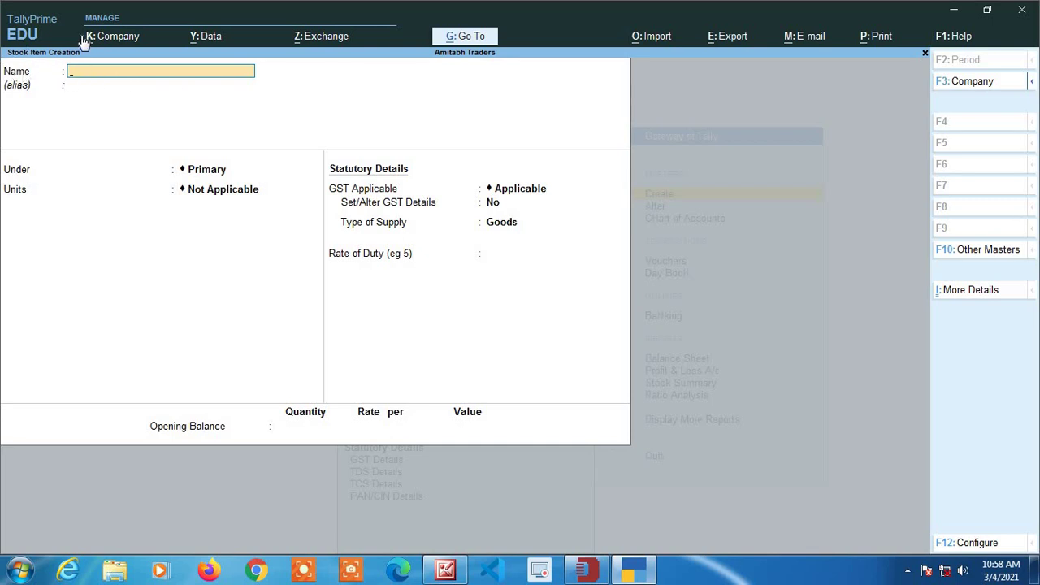
{"action": "key", "text": "Escape"}
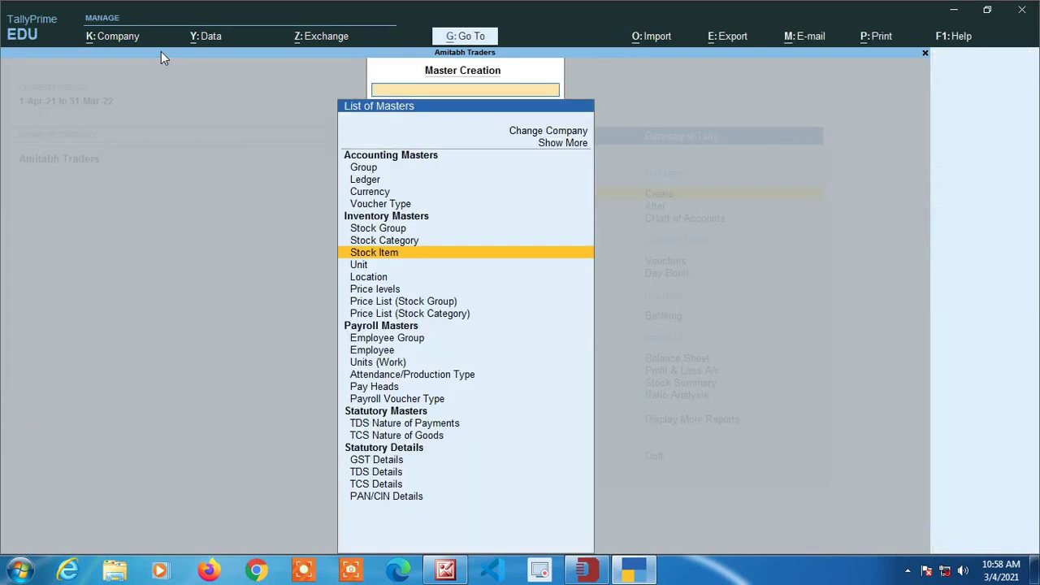
- View the blank unit creation form and return to the Gateway of Tally without creating a unit
{"action": "key", "text": "Down"}
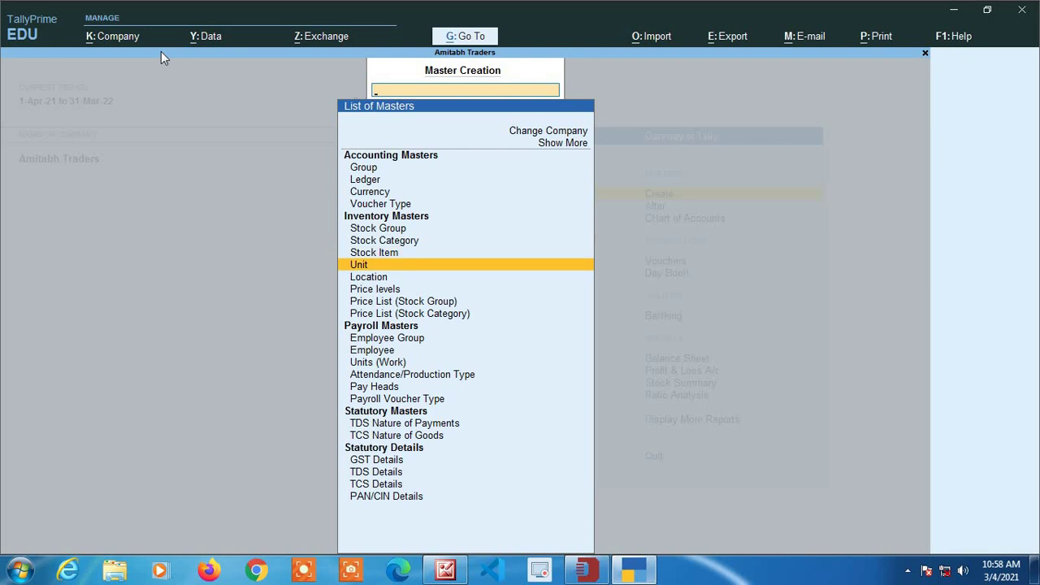
{"action": "key", "text": "Return"}
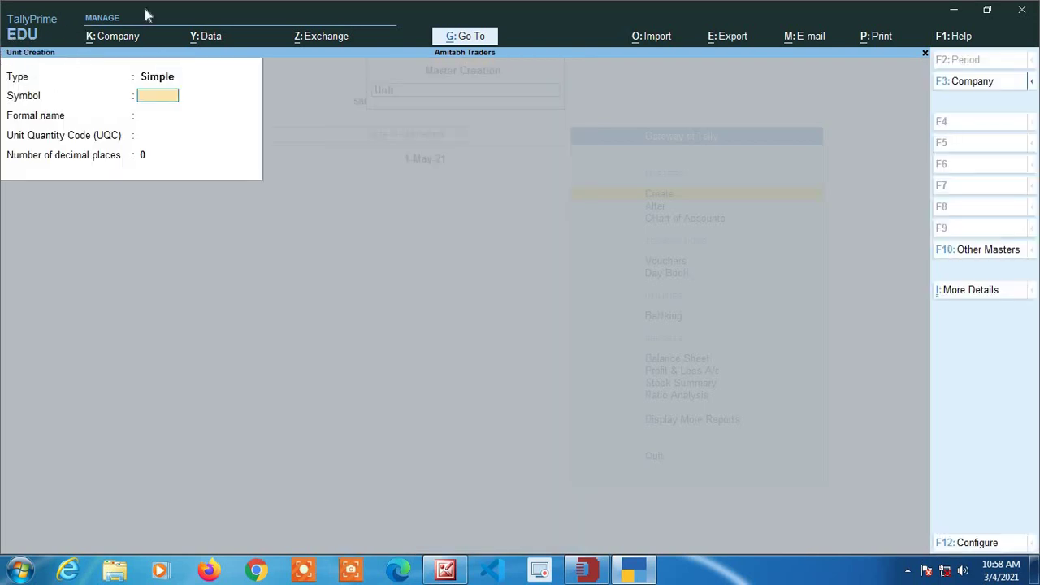
{"action": "key", "text": "Escape"}
{"action": "key", "text": "y"}
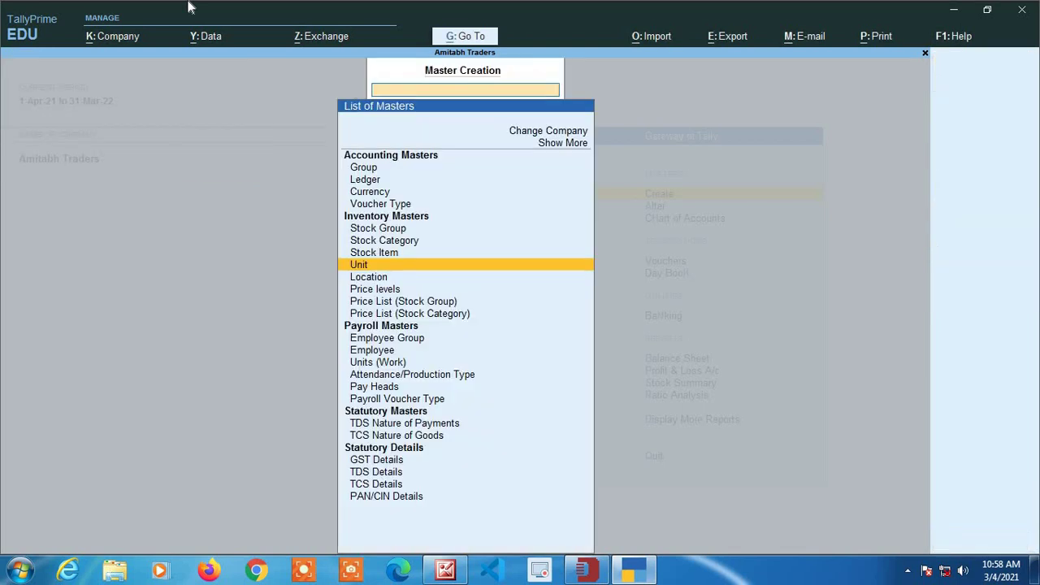
{"action": "key", "text": "Escape"}
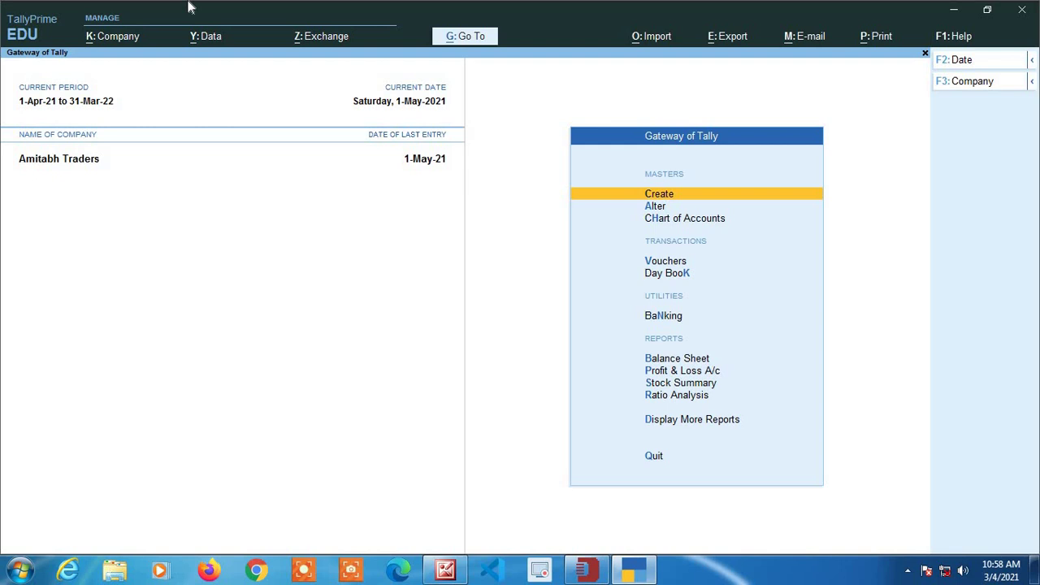
- Open the Ganga Traders ledger for alteration
{"action": "key", "text": "Down"}
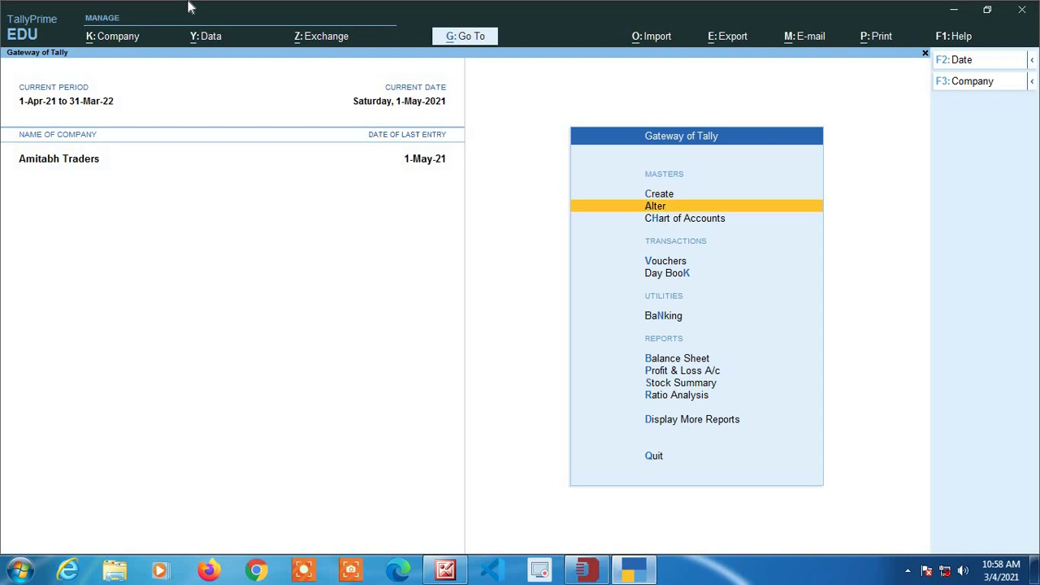
{"action": "key", "text": "Return"}
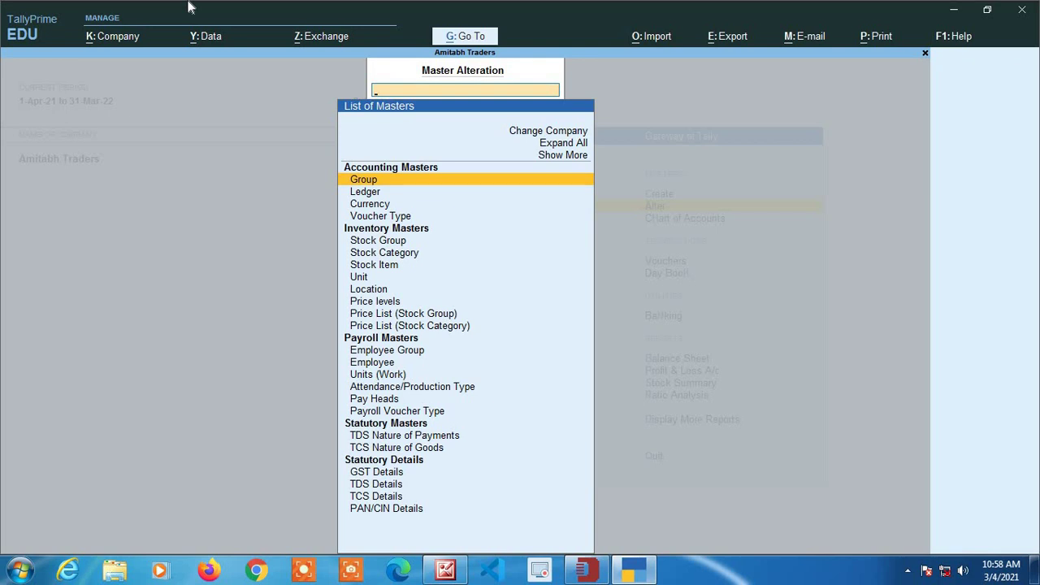
{"action": "key", "text": "Down"}
{"action": "key", "text": "Return"}
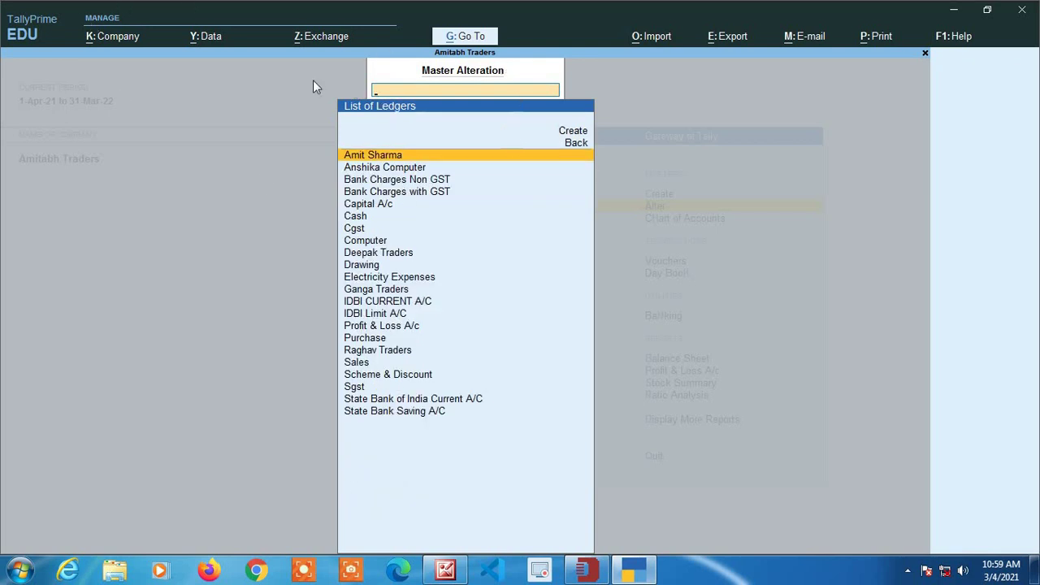
{"action": "key", "text": "Down"}
{"action": "key", "text": "Down"}
{"action": "key", "text": "Down"}
{"action": "key", "text": "Down"}
{"action": "key", "text": "Down"}
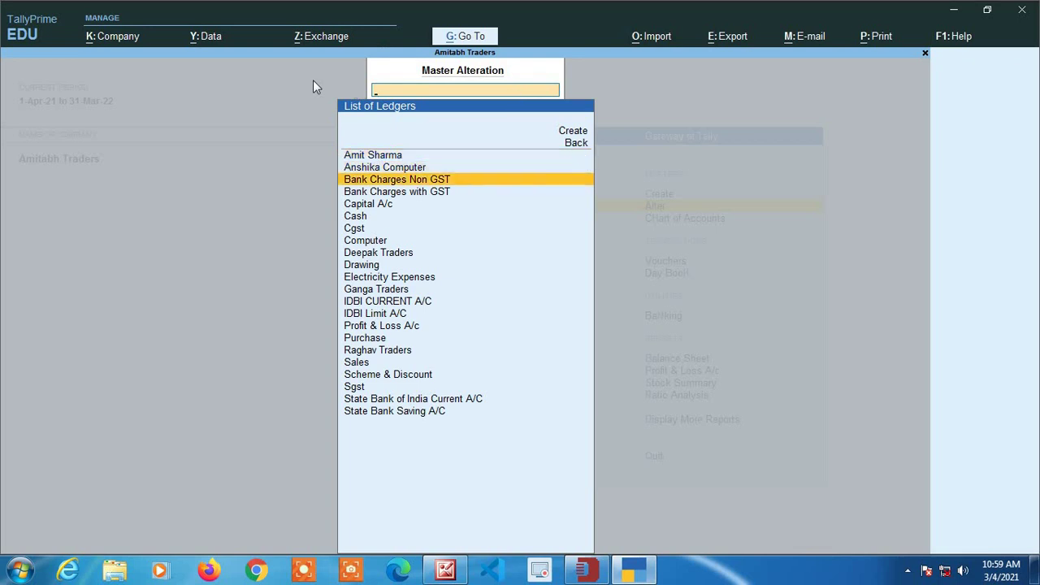
{"action": "key", "text": "Down"}
{"action": "key", "text": "Down"}
{"action": "key", "text": "Down"}
{"action": "key", "text": "Down"}
{"action": "key", "text": "Down"}
{"action": "key", "text": "Down"}
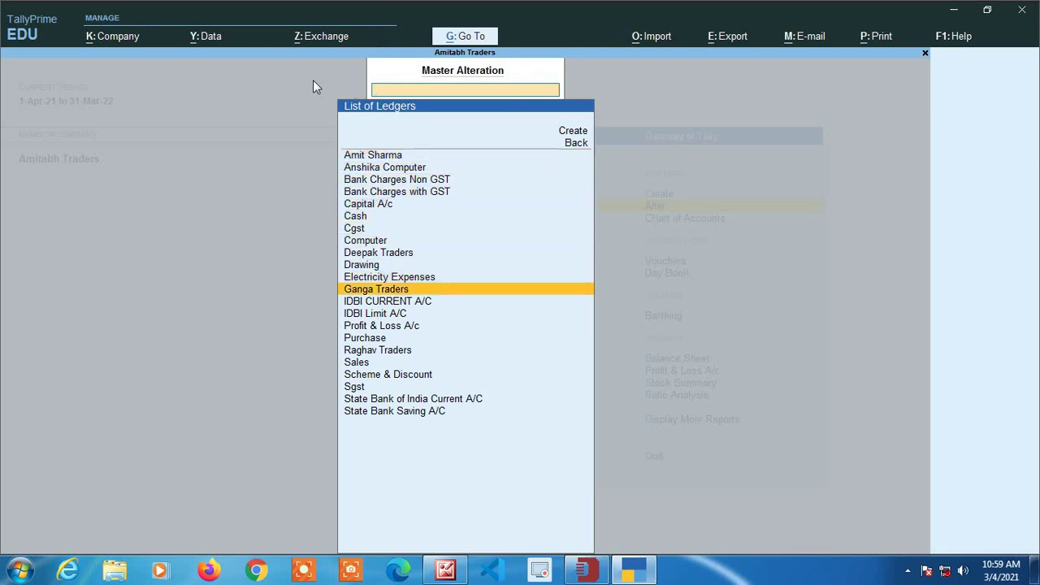
{"action": "key", "text": "Return"}
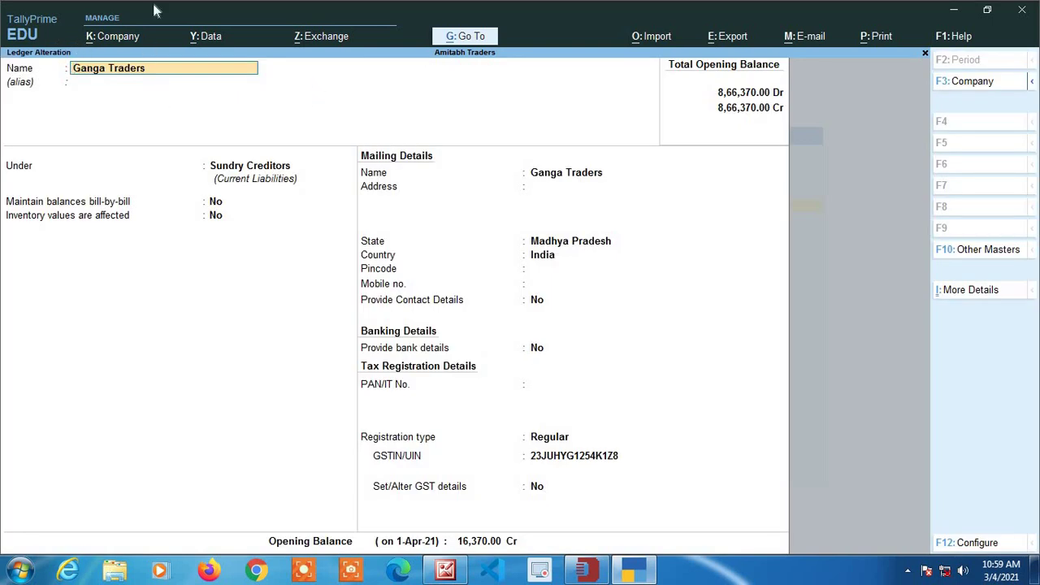
- Review the Ganga Traders ledger's fields through to the opening balance and quit the alteration without saving
{"action": "key", "text": "Return"}
{"action": "key", "text": "Return"}
{"action": "key", "text": "Return"}
{"action": "key", "text": "Return"}
{"action": "key", "text": "Return"}
{"action": "key", "text": "Return"}
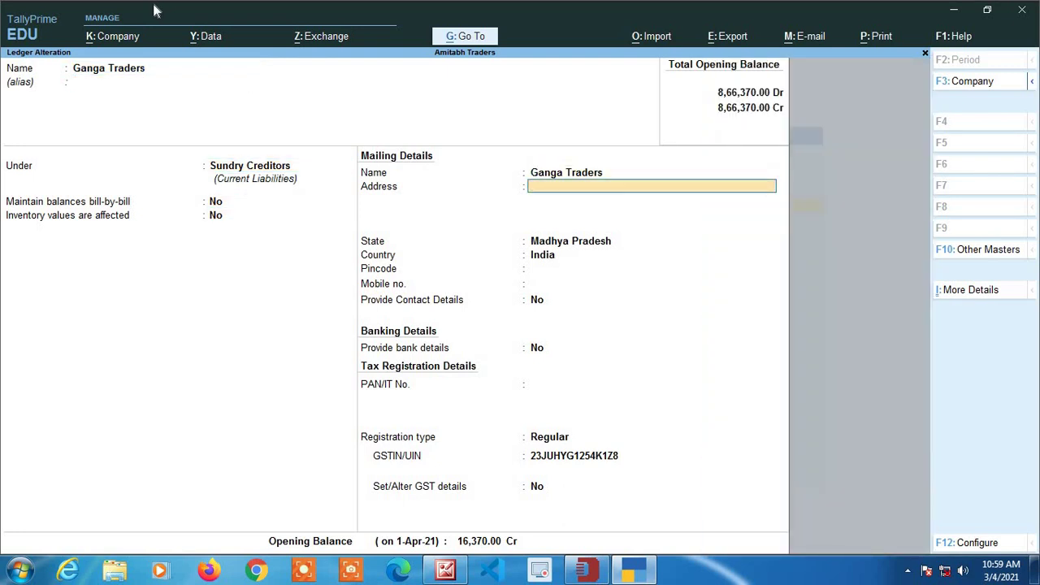
{"action": "key", "text": "Return"}
{"action": "key", "text": "Return"}
{"action": "key", "text": "Return"}
{"action": "key", "text": "Return"}
{"action": "key", "text": "Return"}
{"action": "key", "text": "Return"}
{"action": "key", "text": "Return"}
{"action": "key", "text": "Return"}
{"action": "key", "text": "Return"}
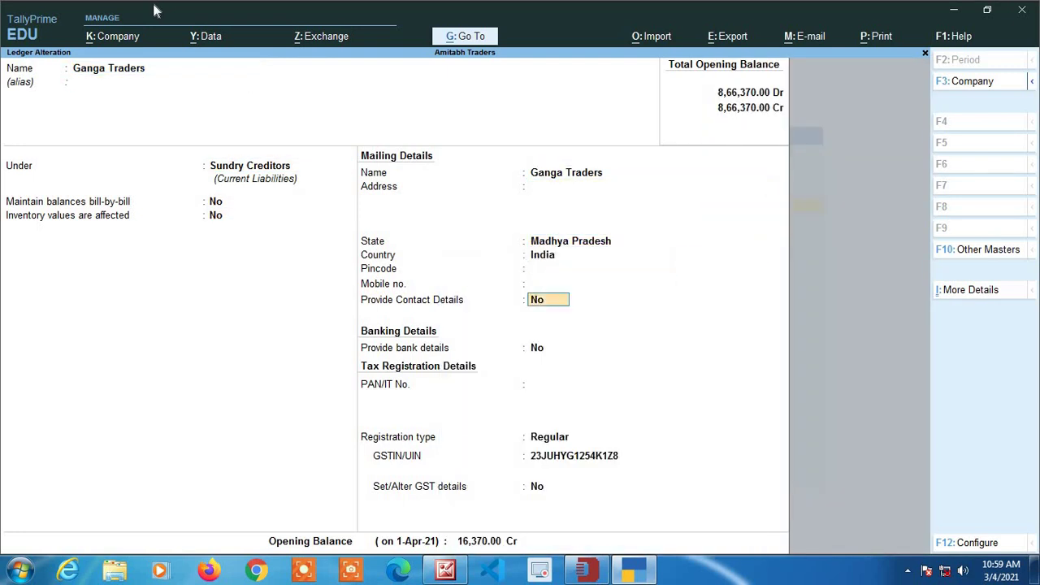
{"action": "key", "text": "Return"}
{"action": "key", "text": "Return"}
{"action": "key", "text": "Return"}
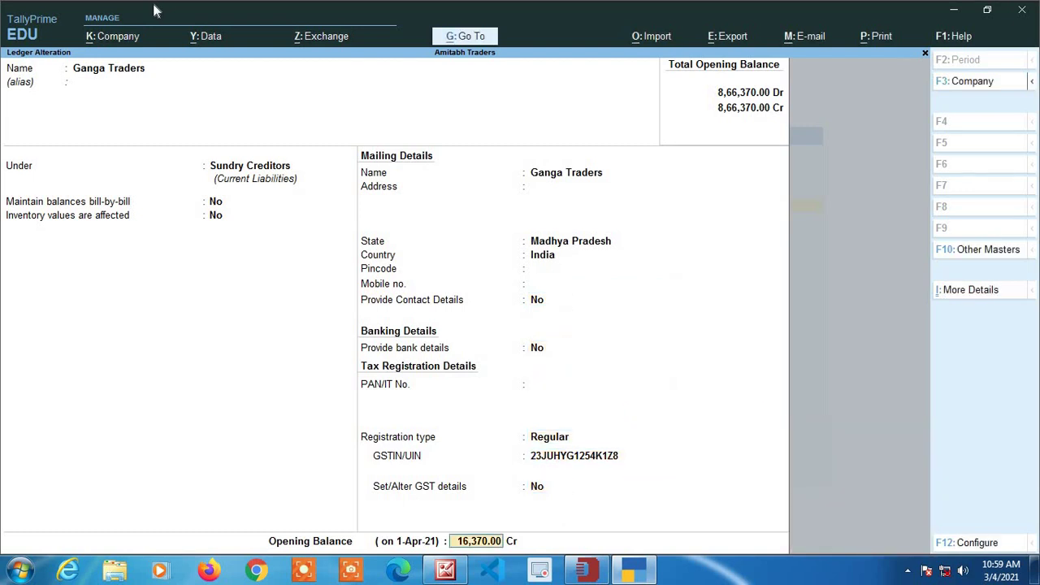
{"action": "key", "text": "Return"}
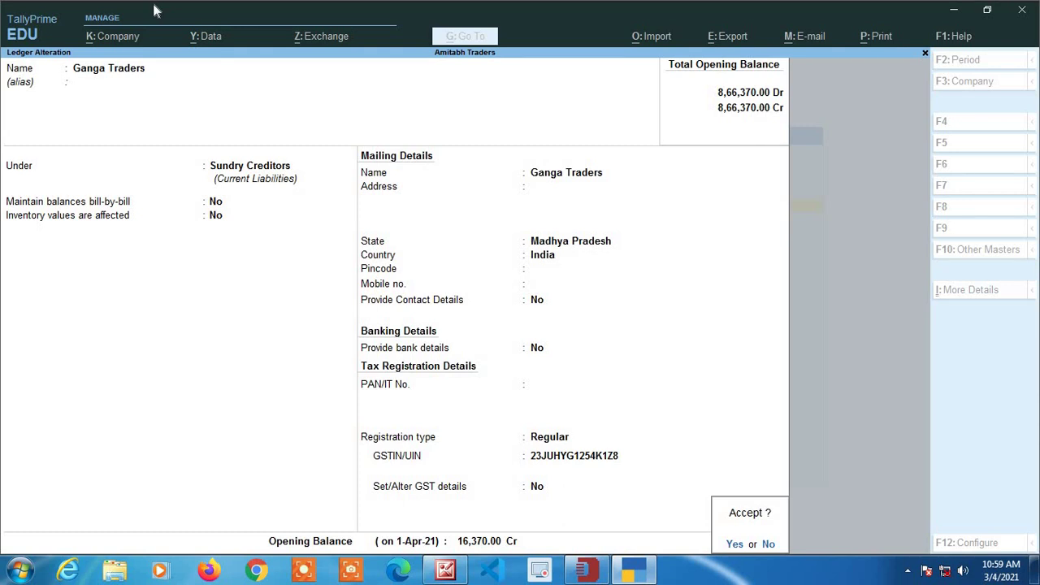
{"action": "key", "text": "Escape"}
{"action": "key", "text": "Escape"}
{"action": "key", "text": "Escape"}
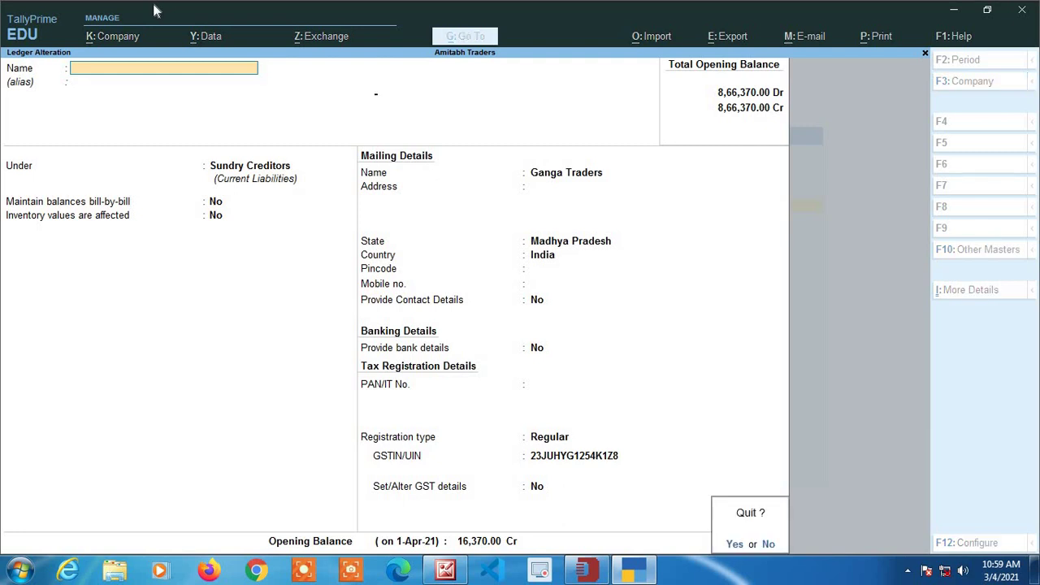
{"action": "key", "text": "Return"}
{"action": "key", "text": "Escape"}
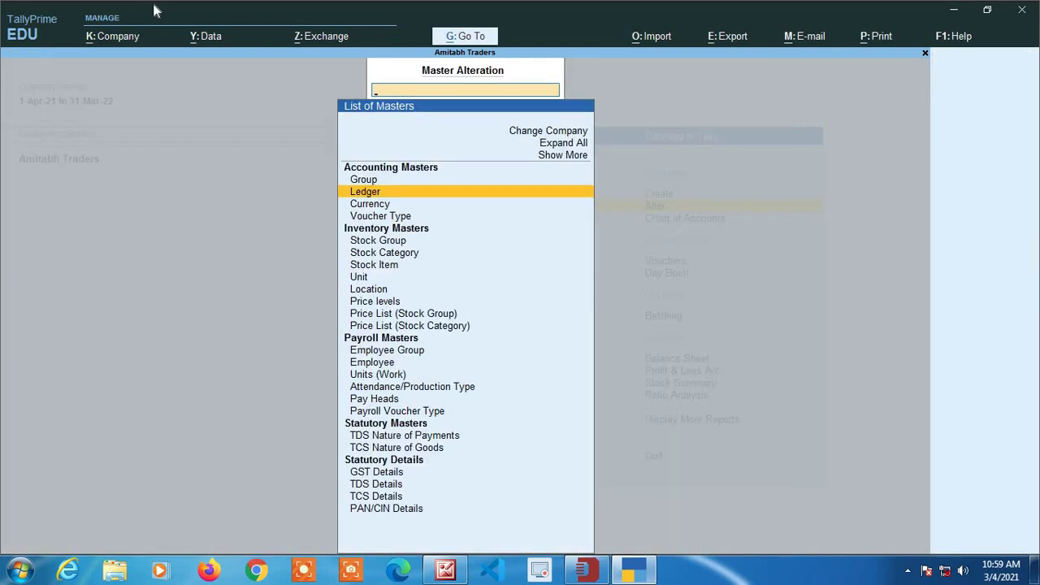
- Open the stock item "A Stock Item" for alteration
{"action": "key", "text": "Down"}
{"action": "key", "text": "Down"}
{"action": "key", "text": "Down"}
{"action": "key", "text": "Down"}
{"action": "key", "text": "Down"}
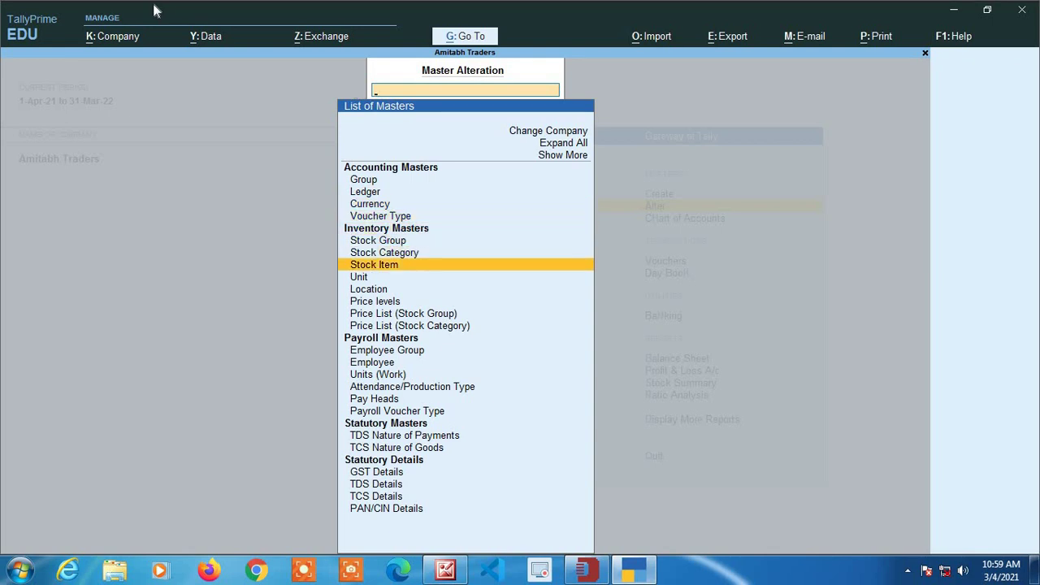
{"action": "key", "text": "Return"}
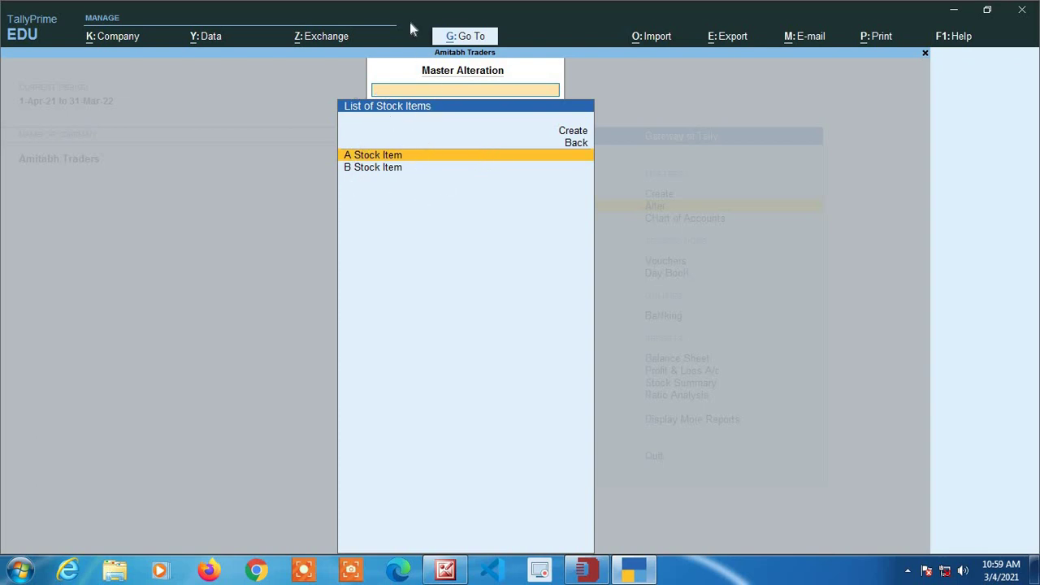
{"action": "key", "text": "Return"}
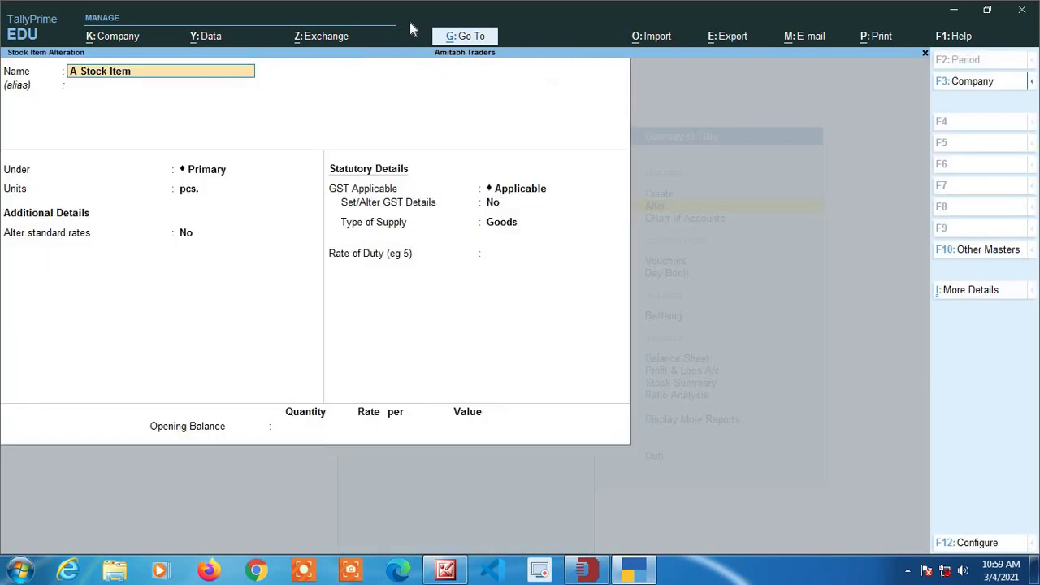
- Review A Stock Item's GST details with Set/Alter GST Details set to Yes, accept the item, and return to the Gateway of Tally
{"action": "key", "text": "Return"}
{"action": "key", "text": "Return"}
{"action": "key", "text": "Return"}
{"action": "key", "text": "Return"}
{"action": "key", "text": "Return"}
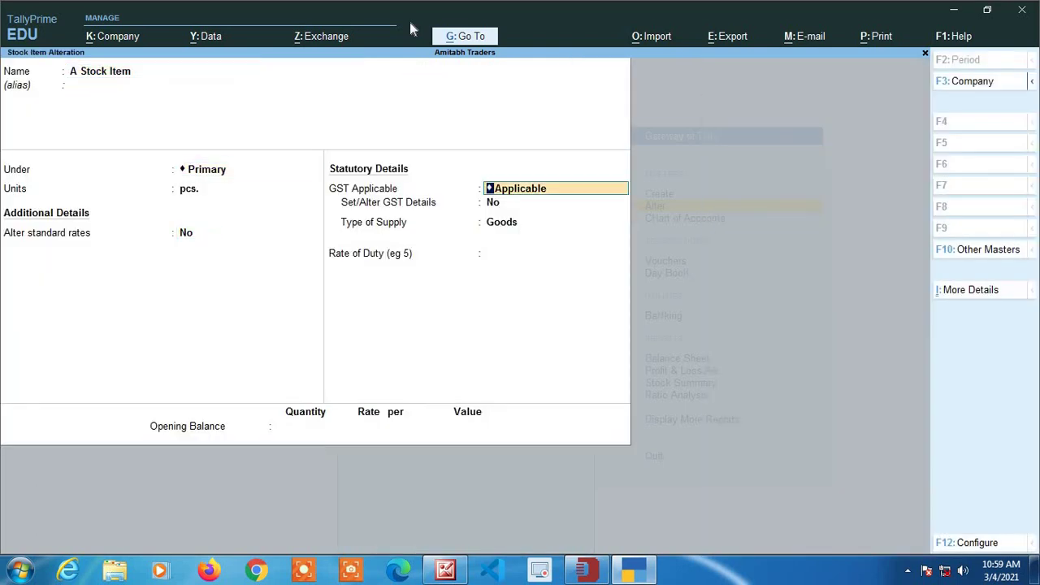
{"action": "key", "text": "Return"}
{"action": "key", "text": "y"}
{"action": "key", "text": "Return"}
{"action": "key", "text": "Return"}
{"action": "key", "text": "Return"}
{"action": "key", "text": "Return"}
{"action": "key", "text": "Return"}
{"action": "key", "text": "Return"}
{"action": "key", "text": "Return"}
{"action": "key", "text": "Return"}
{"action": "key", "text": "Return"}
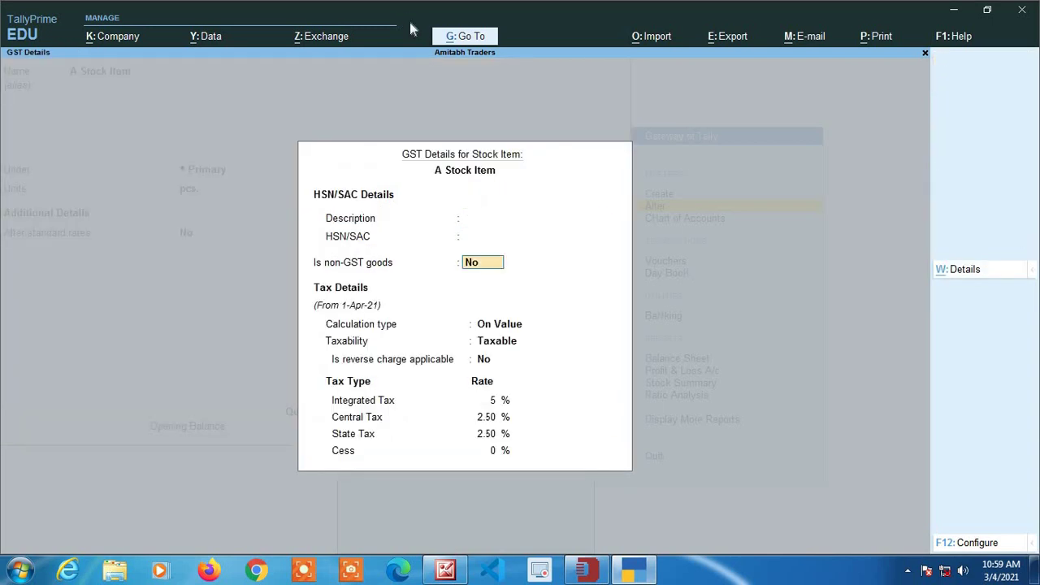
{"action": "key", "text": "Return"}
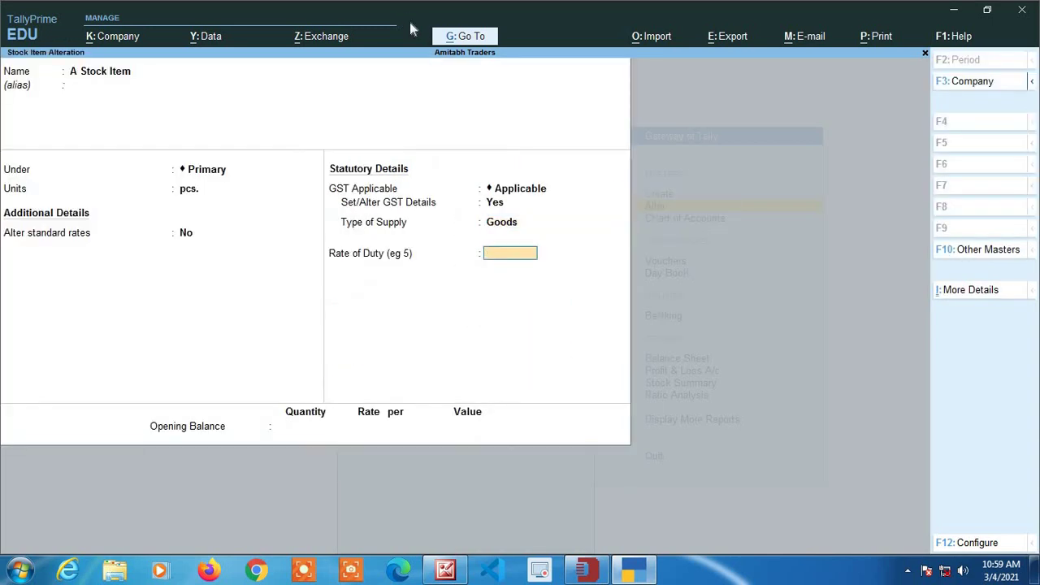
{"action": "key", "text": "Return"}
{"action": "key", "text": "Return"}
{"action": "key", "text": "Return"}
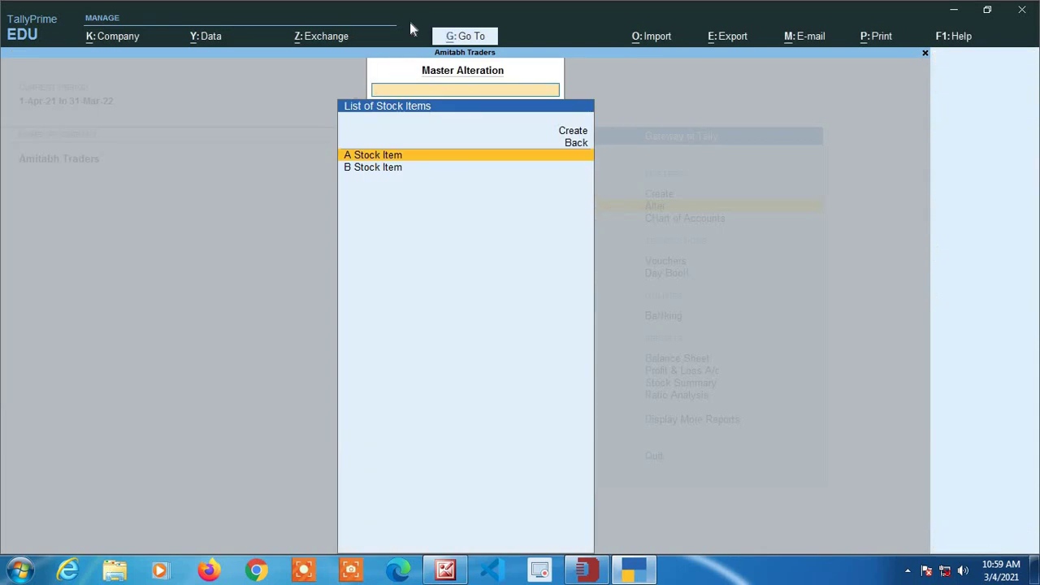
{"action": "key", "text": "Escape"}
{"action": "key", "text": "Escape"}
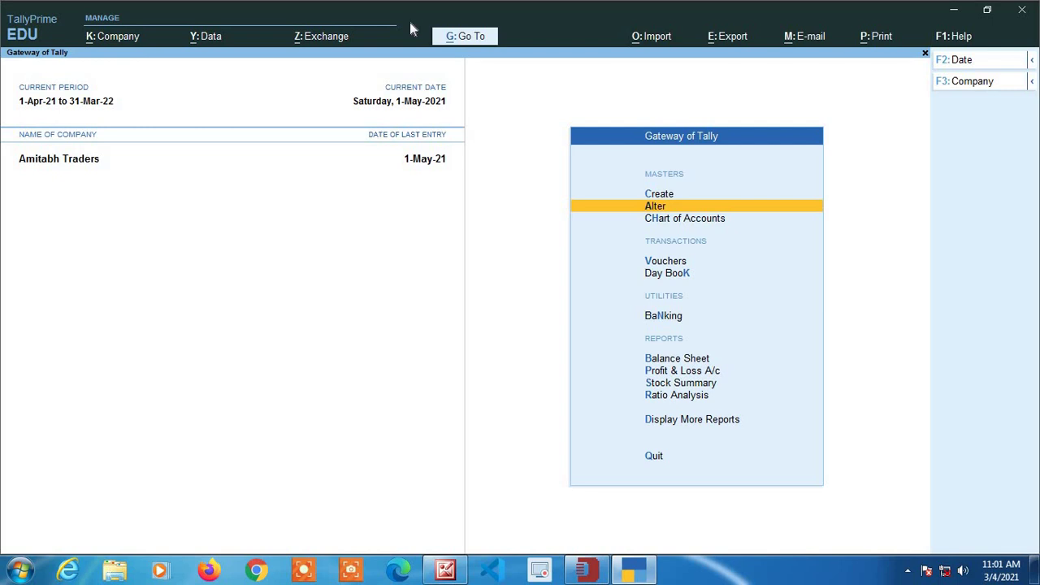
- Start a new purchase voucher
{"action": "key", "text": "Down"}
{"action": "key", "text": "Down"}
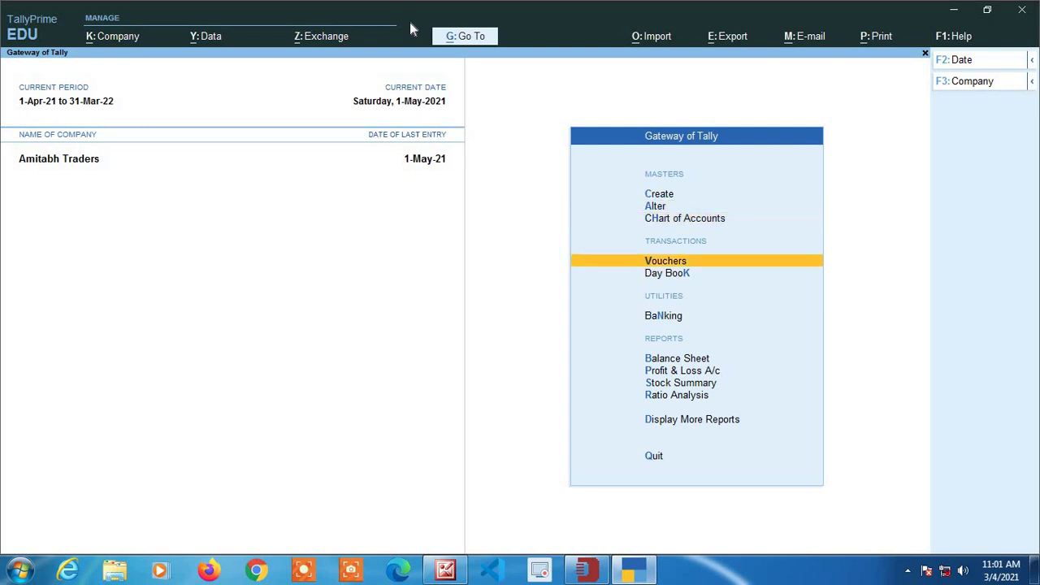
{"action": "key", "text": "Down"}
{"action": "key", "text": "Up"}
{"action": "key", "text": "Return"}
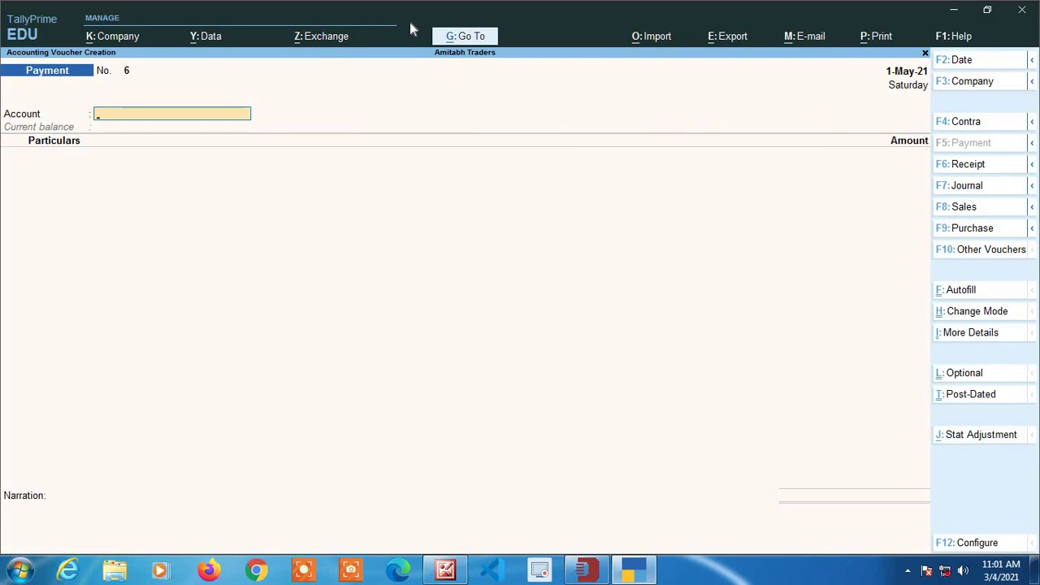
{"action": "left_click", "coordinate": [978, 231]}
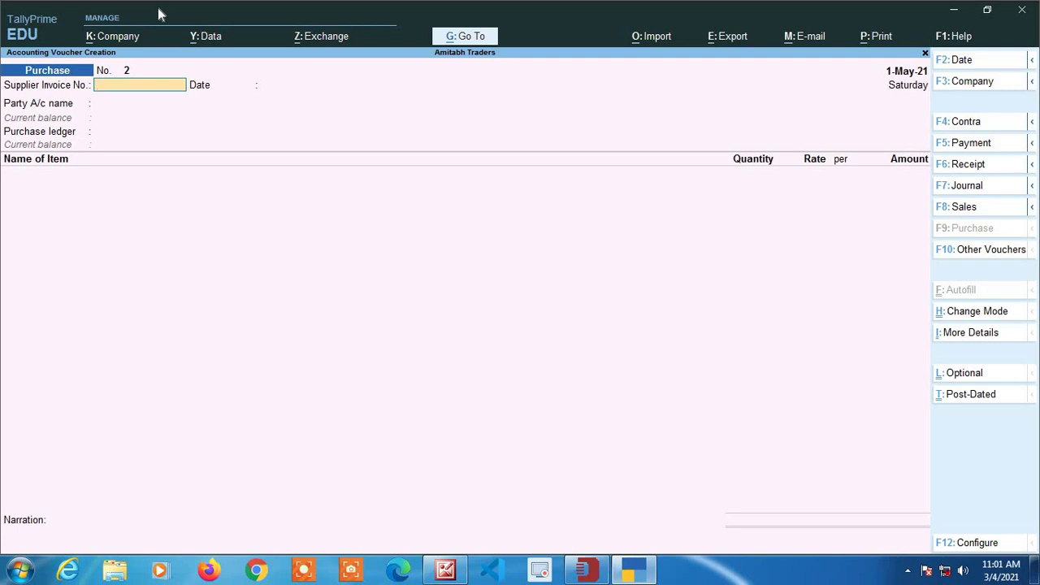
- Enter supplier invoice number 1252 and accept 1-May-21 as the invoice date
{"action": "type", "text": "1252"}
{"action": "key", "text": "Return"}
{"action": "key", "text": "Return"}
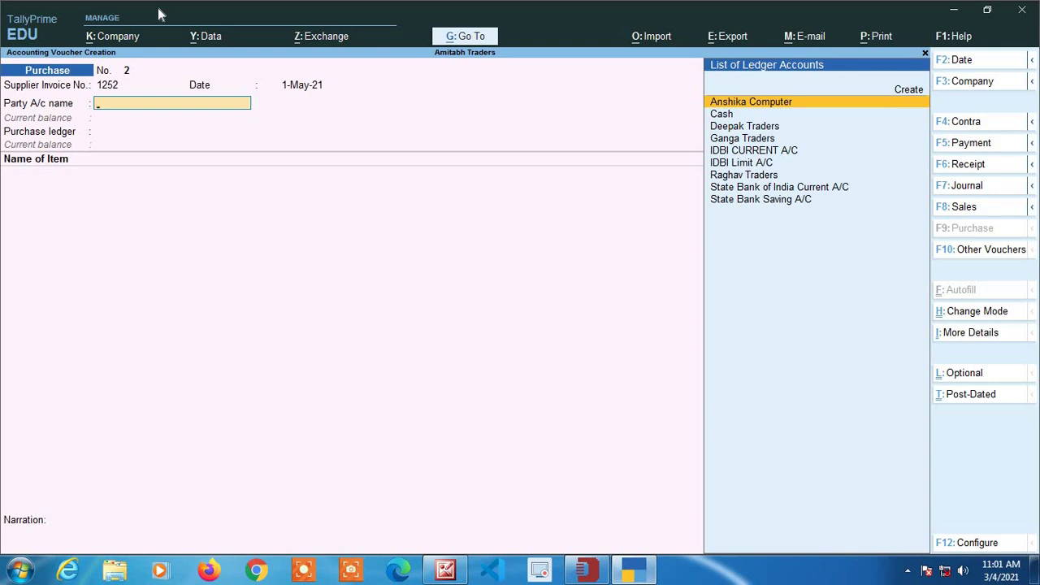
- Look through the ledger accounts available as the party account for the purchase voucher
{"action": "key", "text": "Down"}
{"action": "key", "text": "Down"}
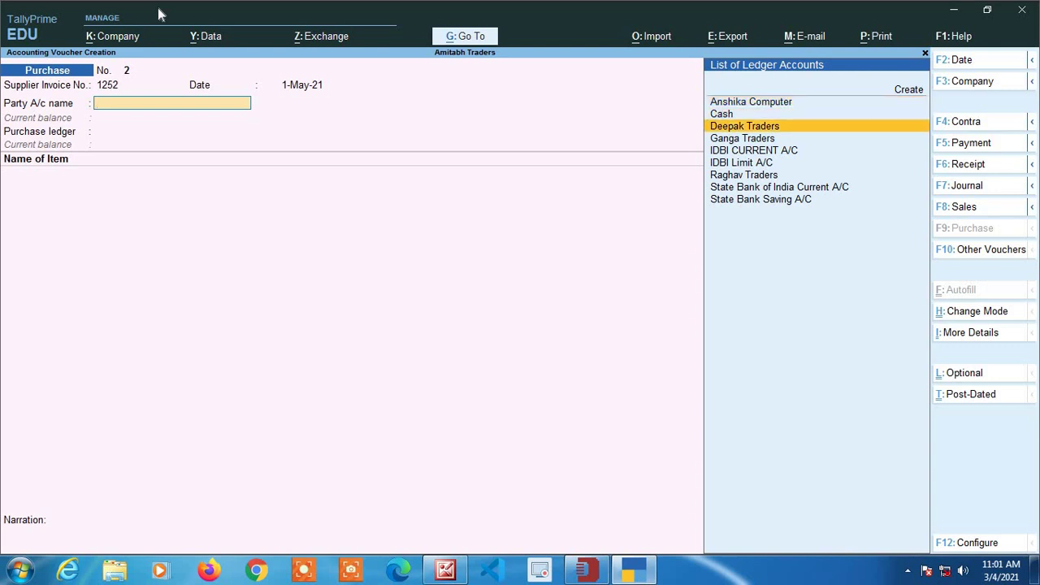
{"action": "key", "text": "Down"}
{"action": "key", "text": "Down"}
{"action": "key", "text": "Down"}
{"action": "key", "text": "Down"}
{"action": "key", "text": "Down"}
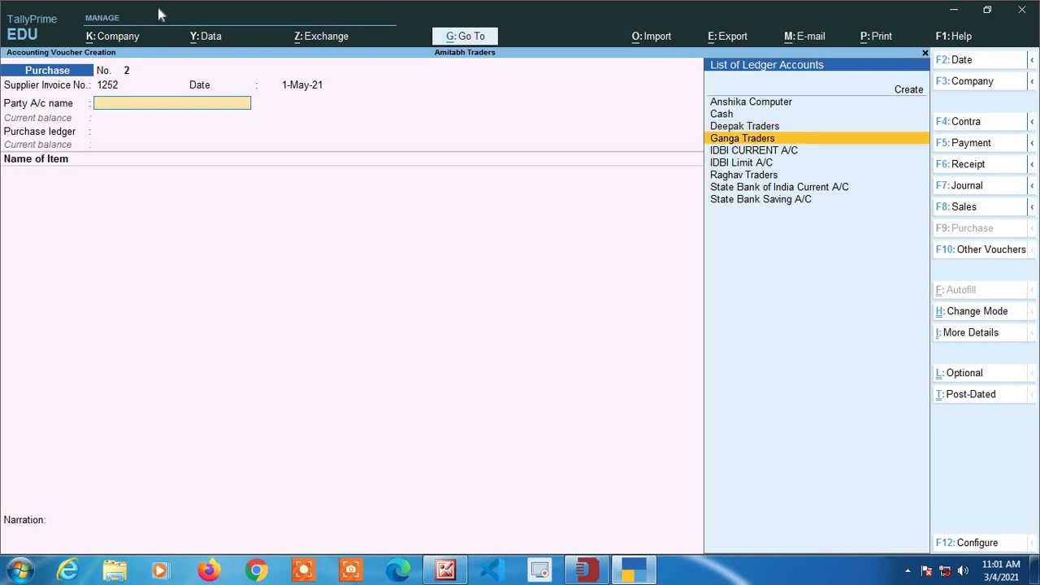
{"action": "key", "text": "Down"}
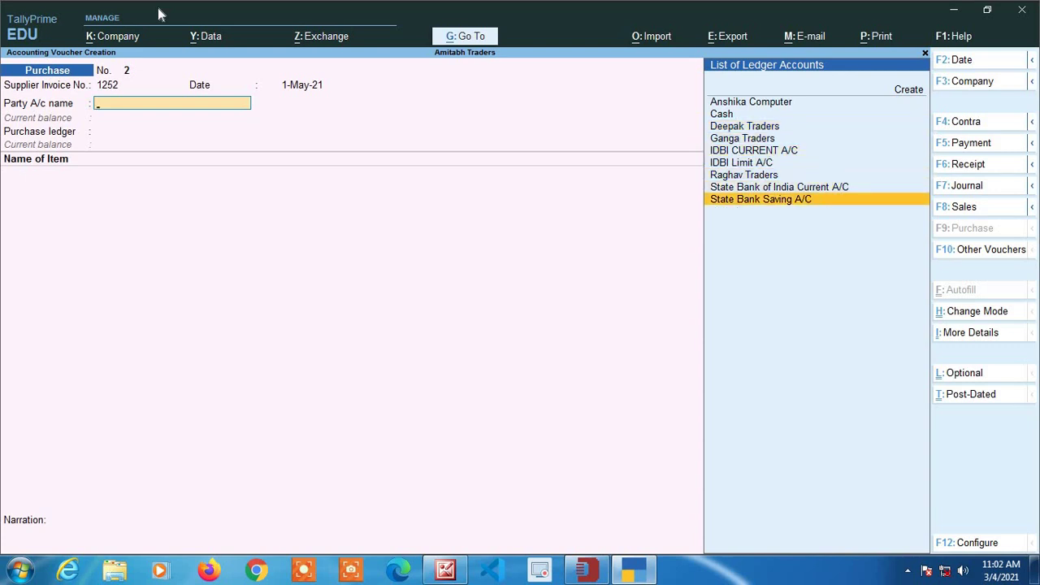
{"action": "key", "text": "Up"}
{"action": "key", "text": "Up"}
{"action": "key", "text": "Up"}
{"action": "key", "text": "Up"}
{"action": "key", "text": "Up"}
{"action": "key", "text": "Up"}
{"action": "key", "text": "Up"}
{"action": "key", "text": "Up"}
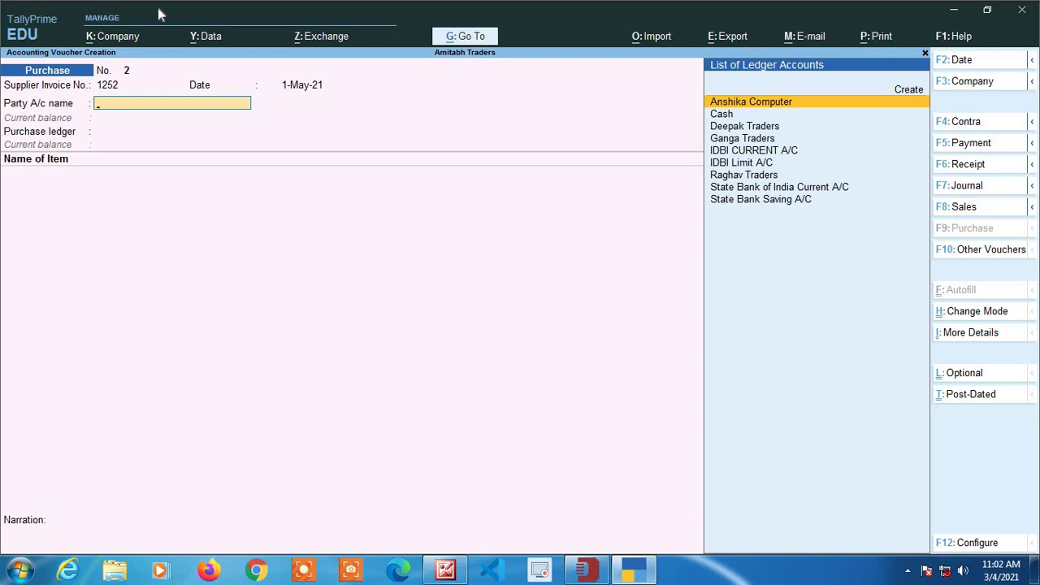
- Create a new party ledger named Ankit Traders under Sundry Creditors, keeping bill-by-bill balances and inventory values at No
{"action": "key", "text": "alt+c"}
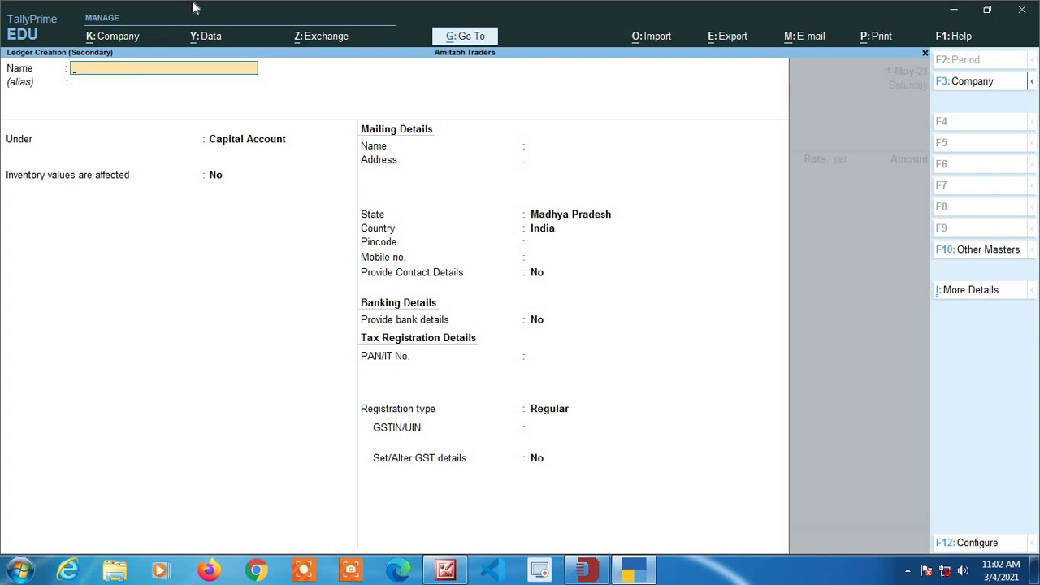
{"action": "type", "text": "Ankit traders"}
{"action": "key", "text": "Return"}
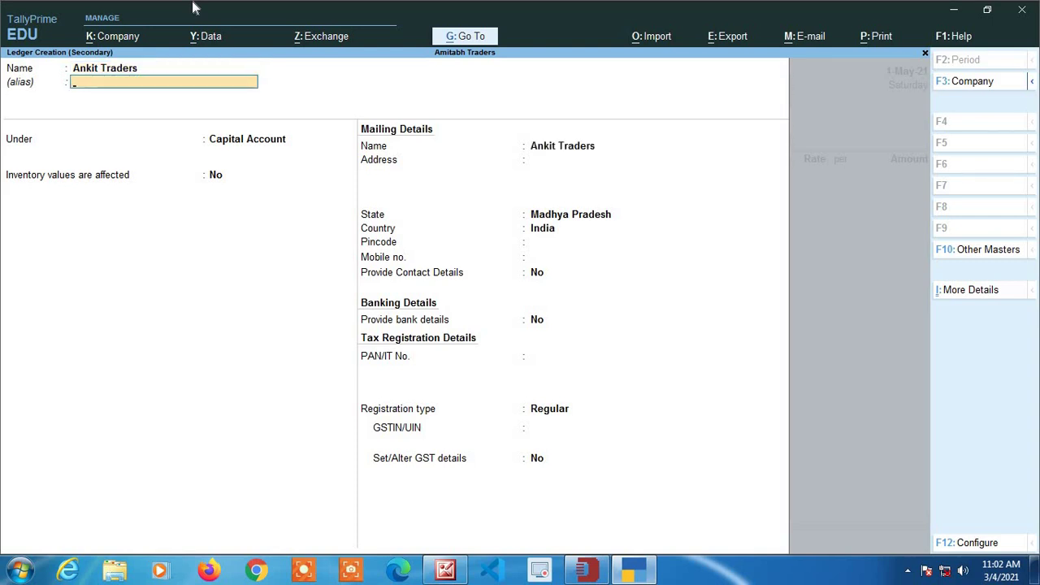
{"action": "key", "text": "Return"}
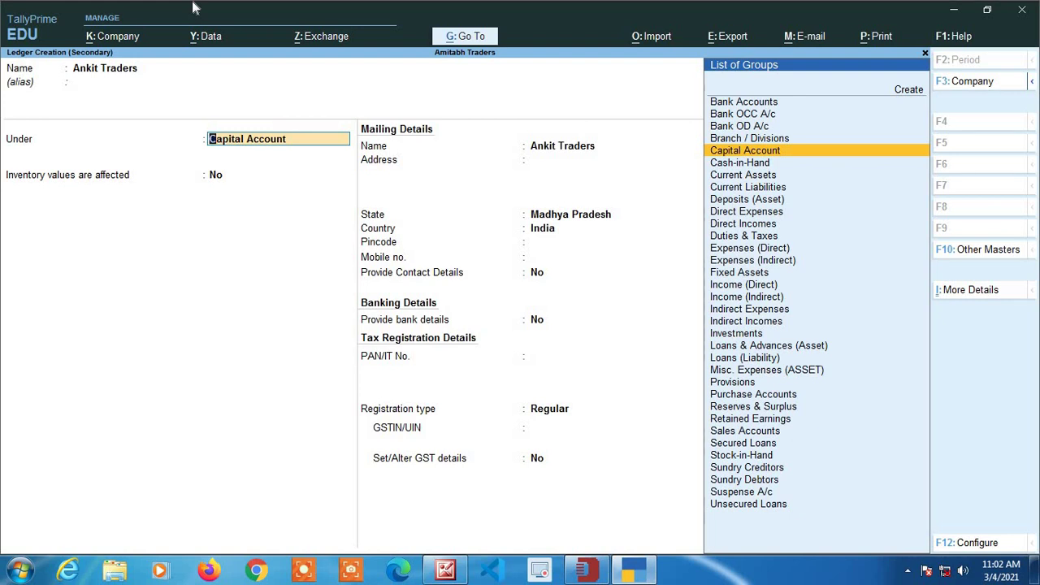
{"action": "type", "text": "Su"}
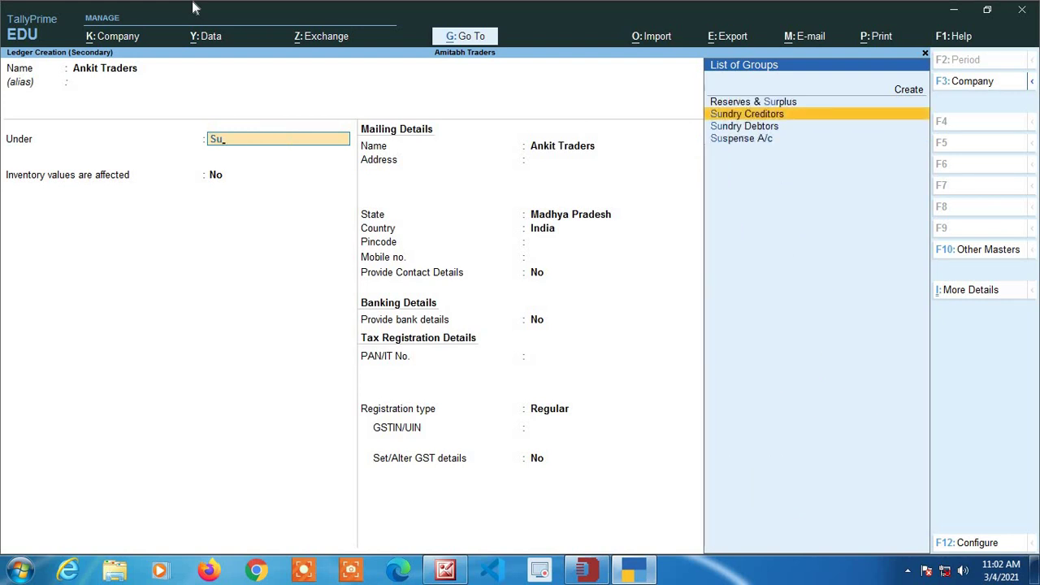
{"action": "key", "text": "Return"}
{"action": "key", "text": "Return"}
{"action": "key", "text": "Return"}
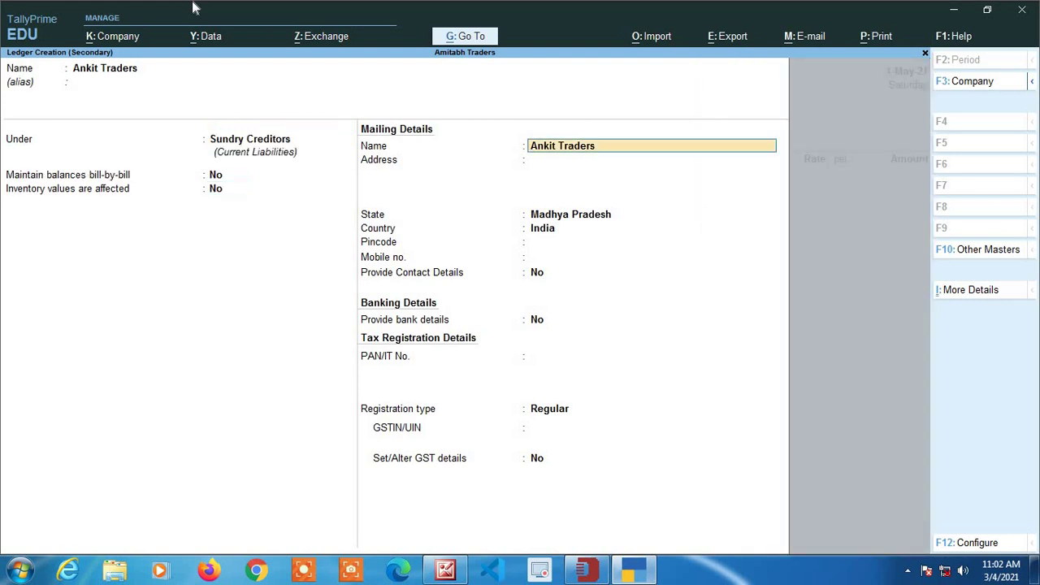
- Keep Ankit Traders as the mailing name, leave the address blank, and set the ledger's state to Delhi
{"action": "key", "text": "Return"}
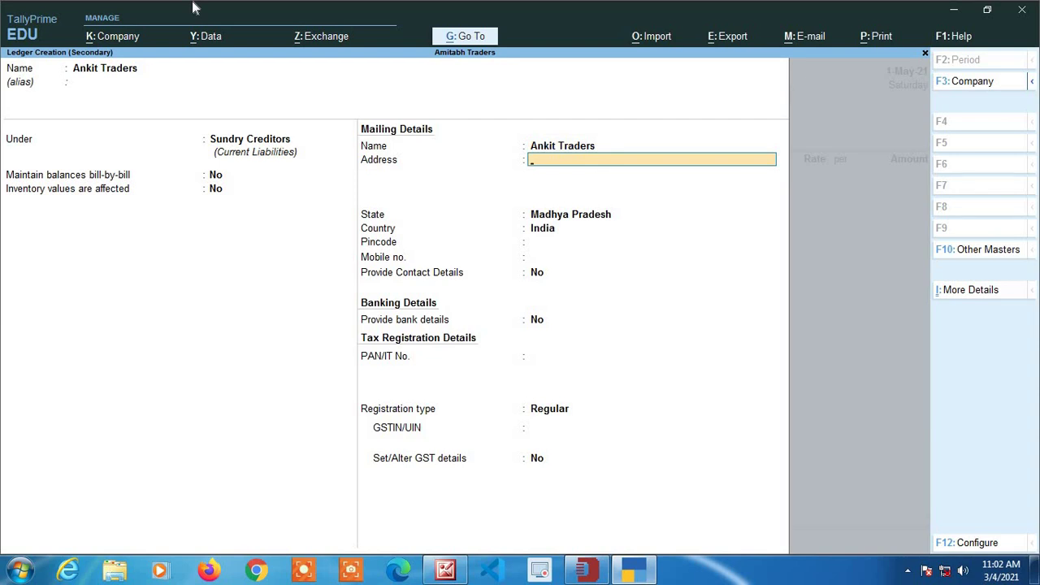
{"action": "key", "text": "Return"}
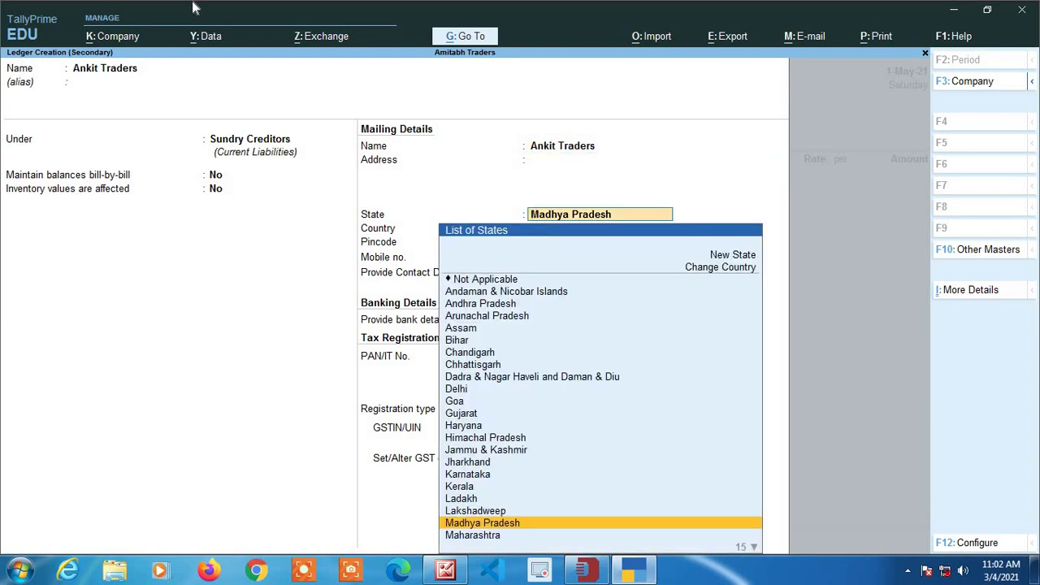
{"action": "type", "text": "Del"}
{"action": "key", "text": "Return"}
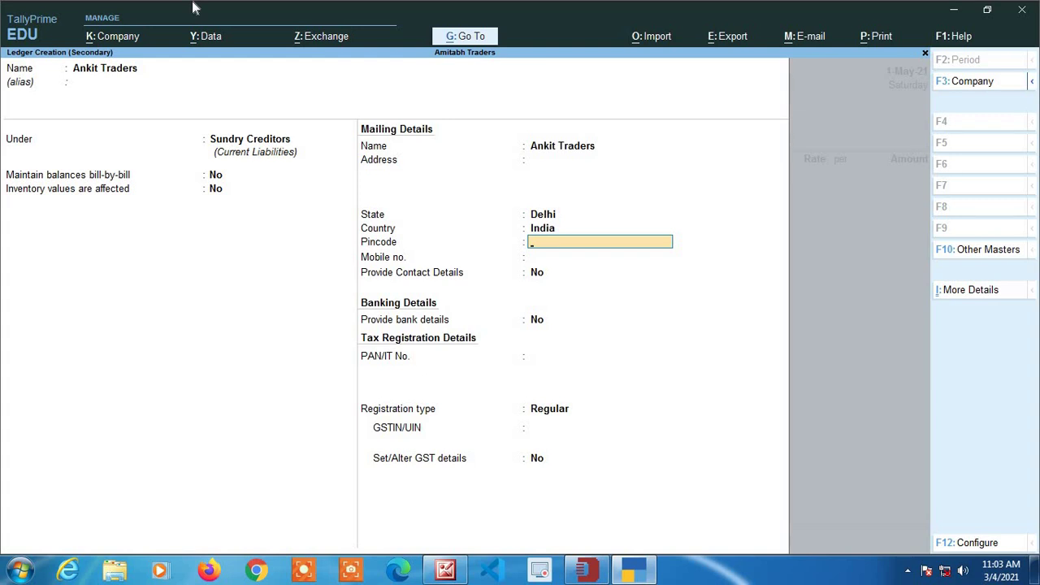
- Keep the Regular registration type, enter the supplier's GSTIN/UIN, and save the ledger with Set/Alter GST details at No
{"action": "key", "text": "Return"}
{"action": "key", "text": "Return"}
{"action": "key", "text": "Return"}
{"action": "key", "text": "Return"}
{"action": "key", "text": "Return"}
{"action": "key", "text": "Return"}
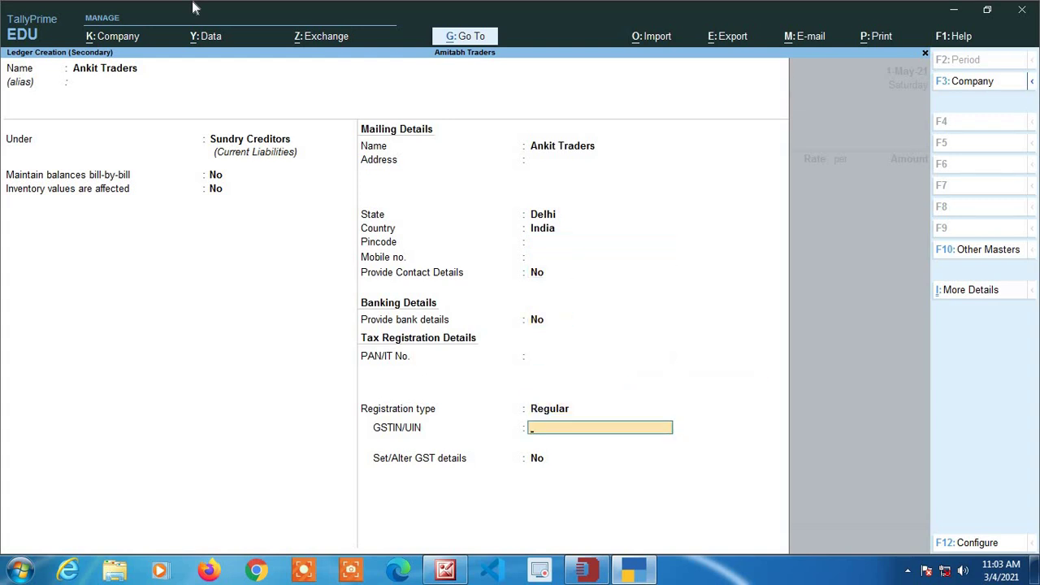
{"action": "type", "text": "07JU"}
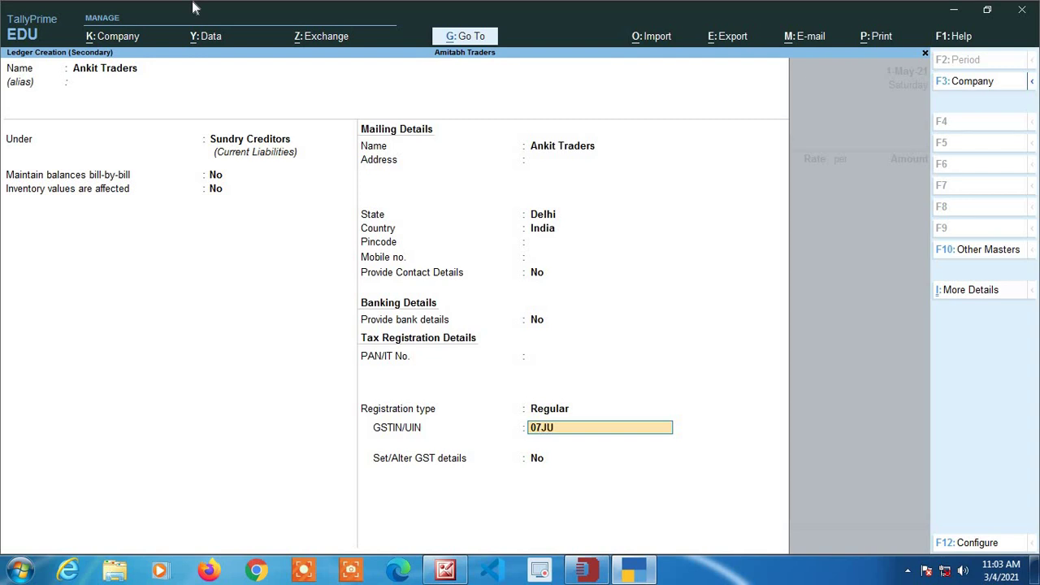
{"action": "type", "text": "HYG1254K1Z8"}
{"action": "key", "text": "Return"}
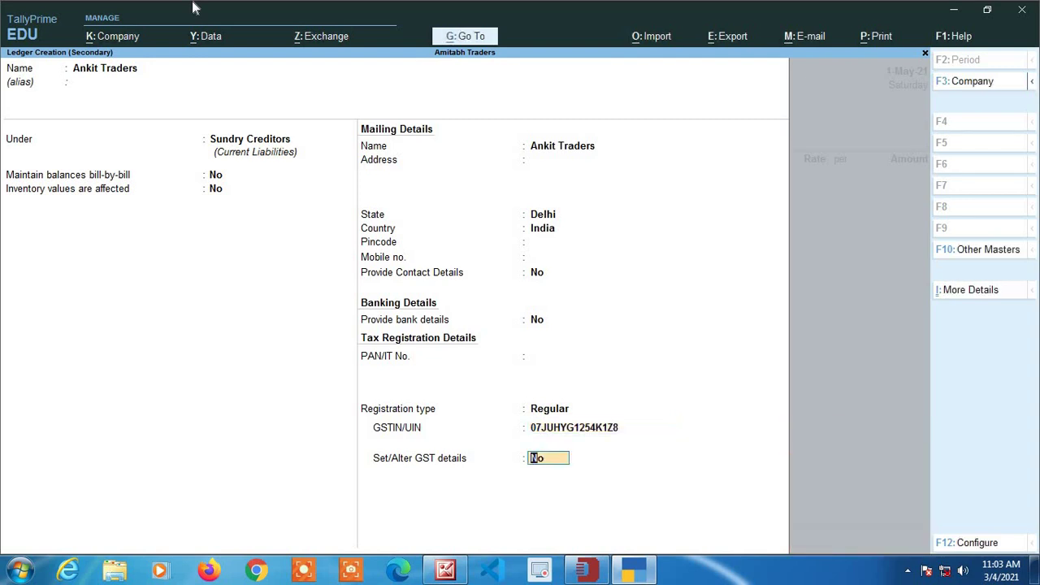
{"action": "key", "text": "Return"}
{"action": "key", "text": "Return"}
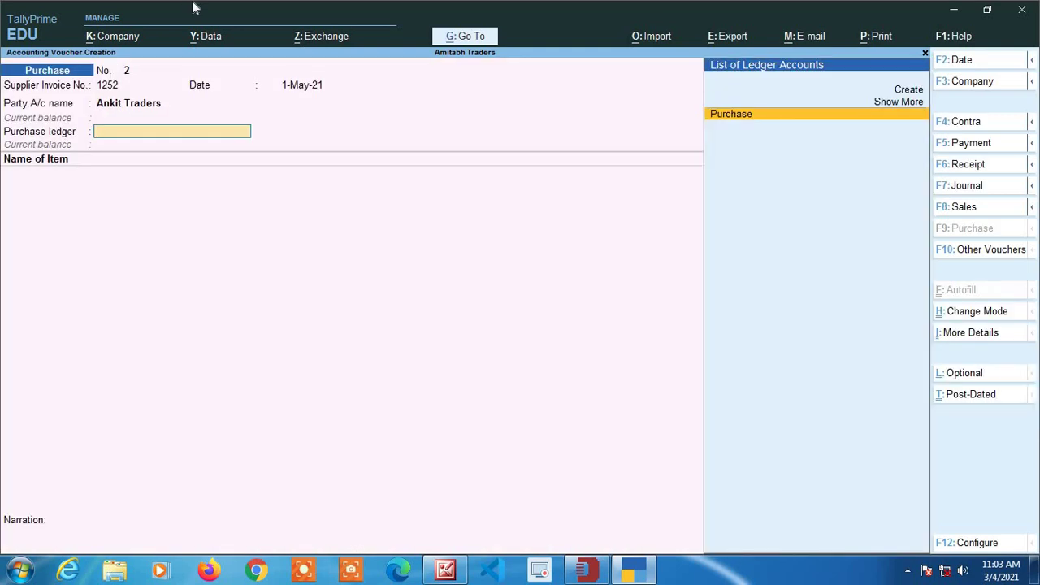
{"action": "key", "text": "BackSpace"}
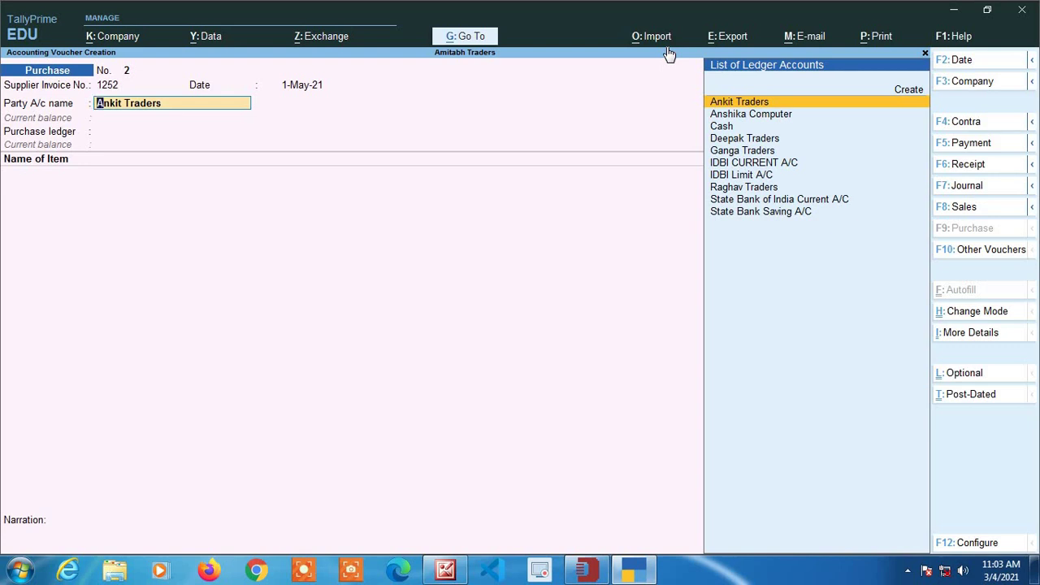
{"action": "key", "text": "Return"}
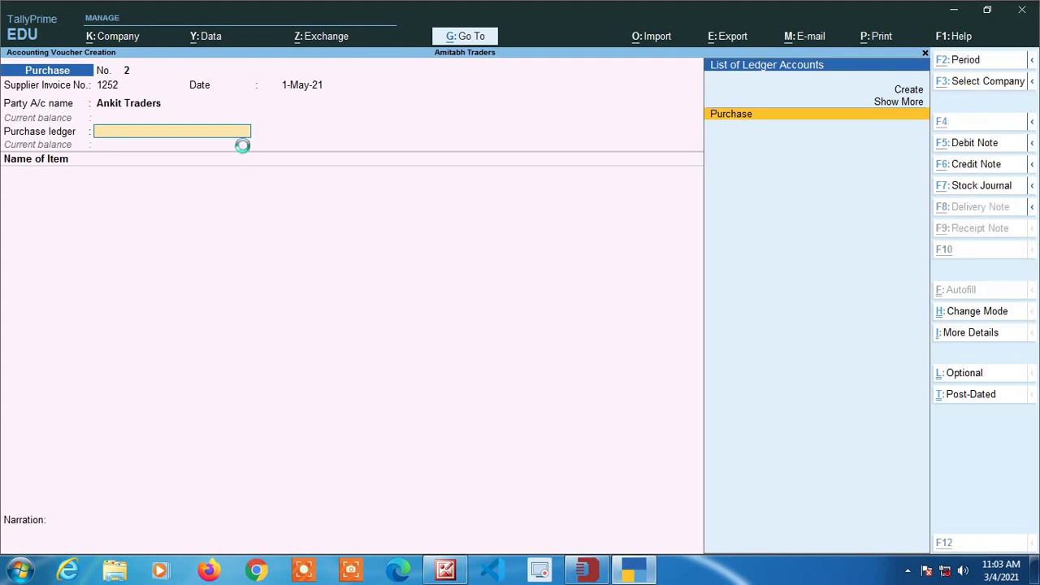
{"action": "key", "text": "alt+c"}
{"action": "key", "text": "Escape"}
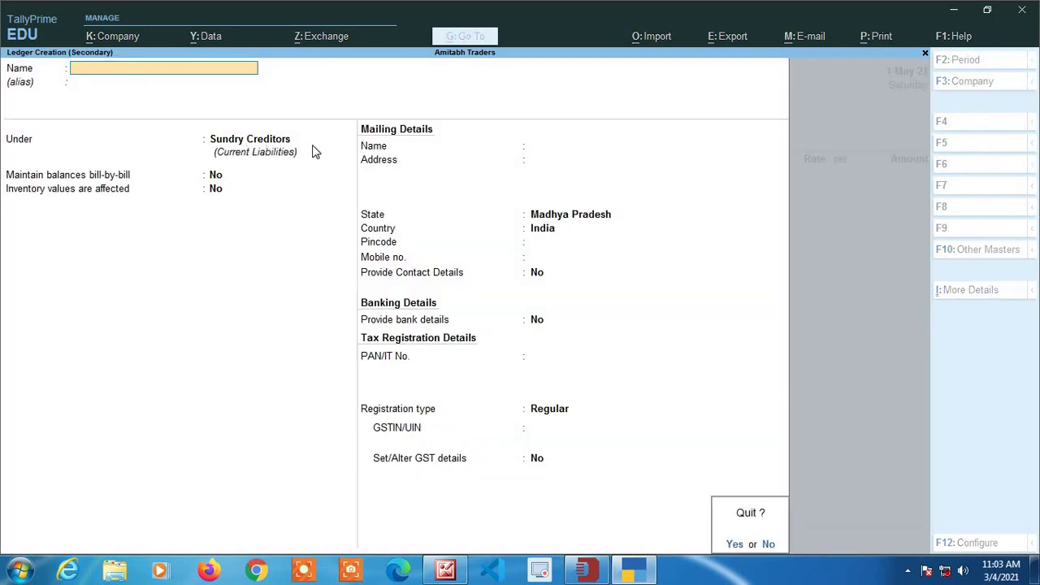
{"action": "key", "text": "y"}
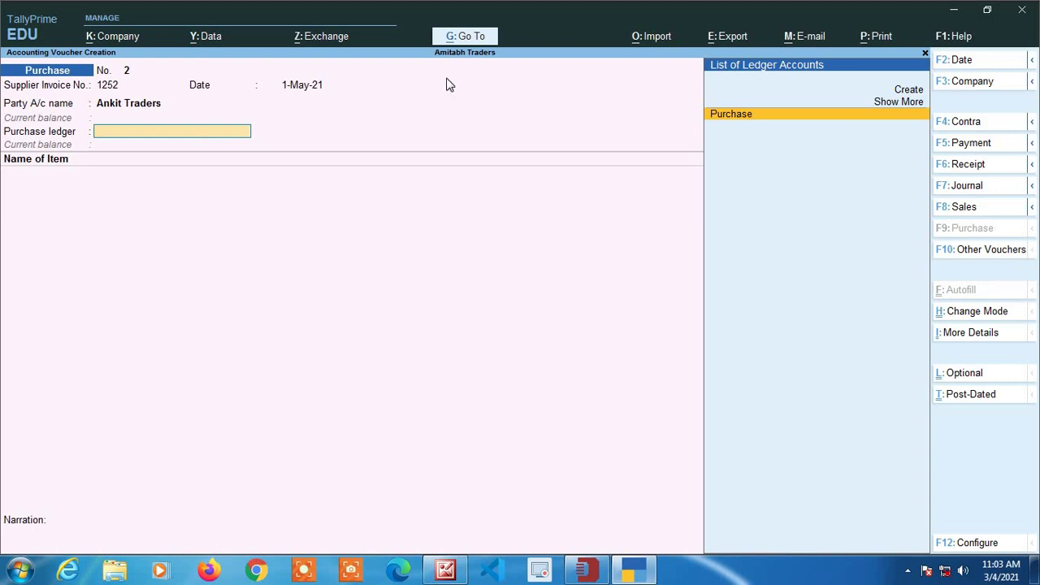
{"action": "key", "text": "Up"}
{"action": "key", "text": "Up"}
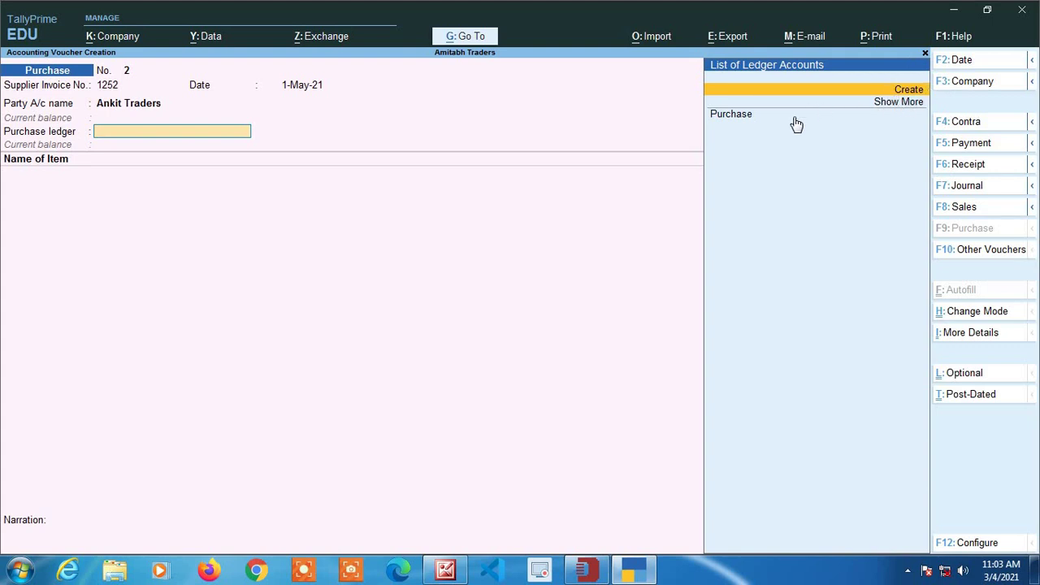
{"action": "key", "text": "BackSpace"}
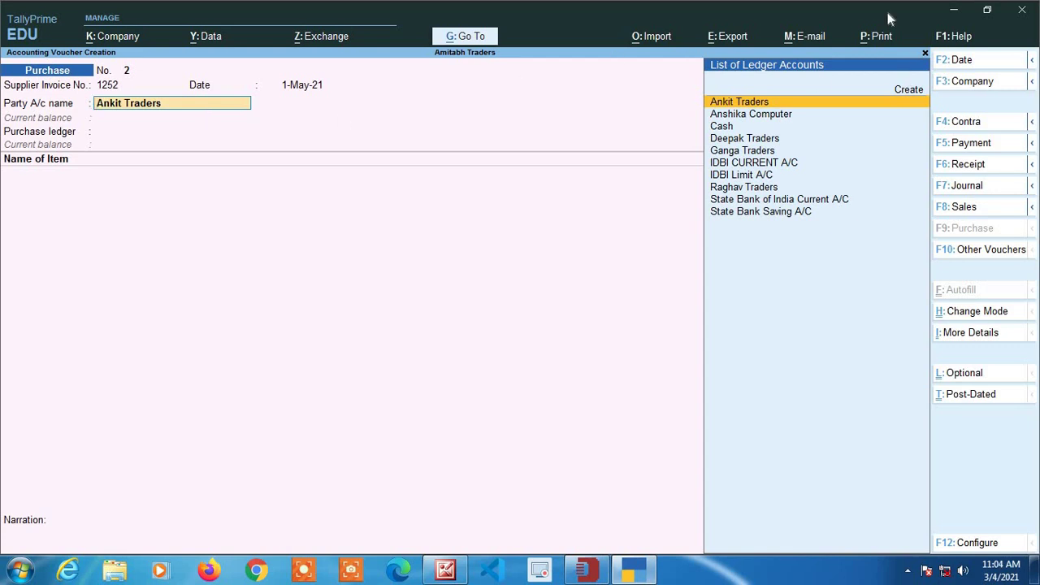
{"action": "key", "text": "Up"}
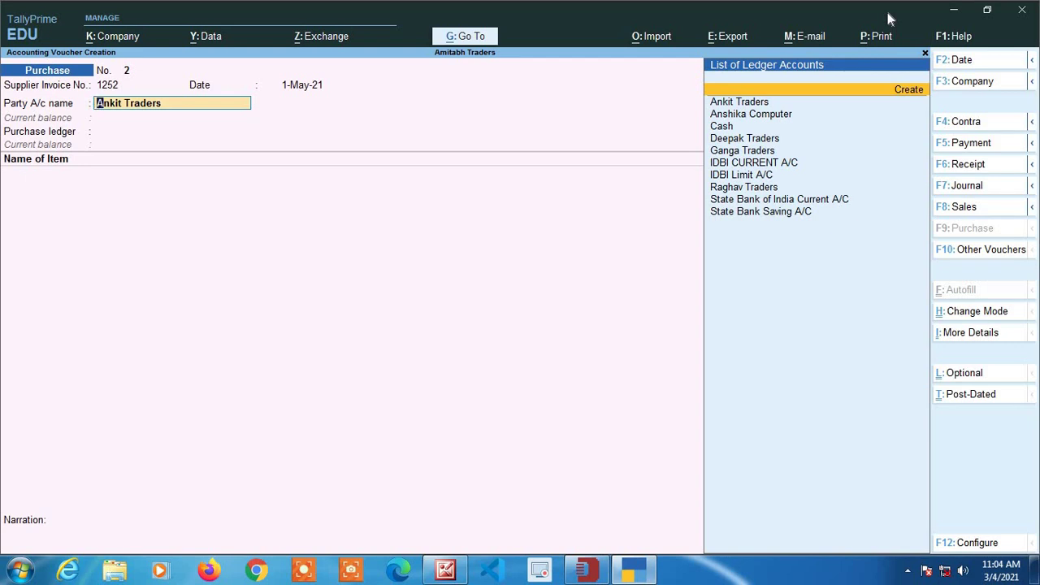
{"action": "key", "text": "Return"}
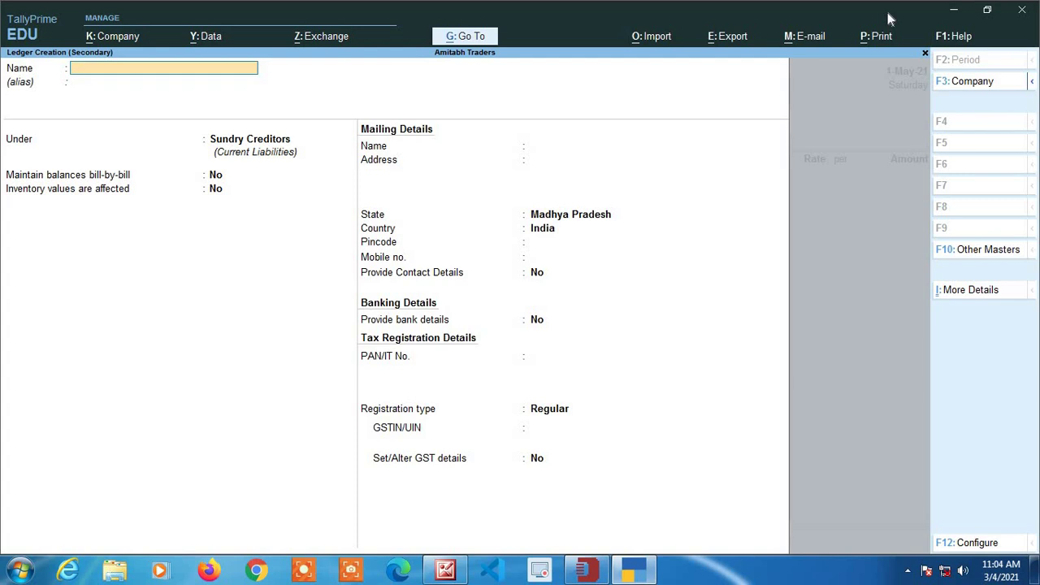
{"action": "key", "text": "Escape"}
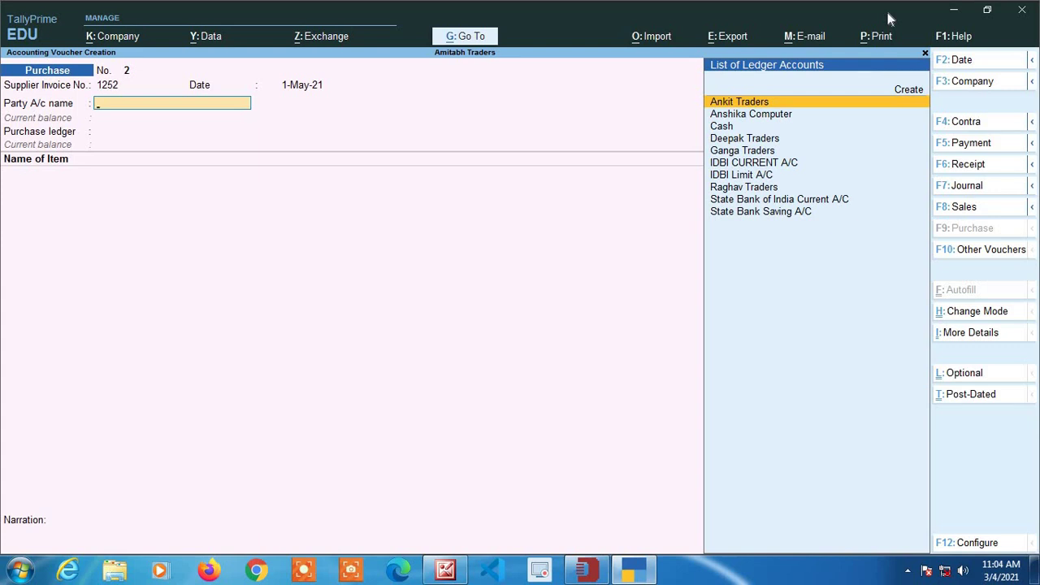
- Select Ankit Traders as the voucher's party account and Purchase as the purchase ledger
{"action": "key", "text": "Return"}
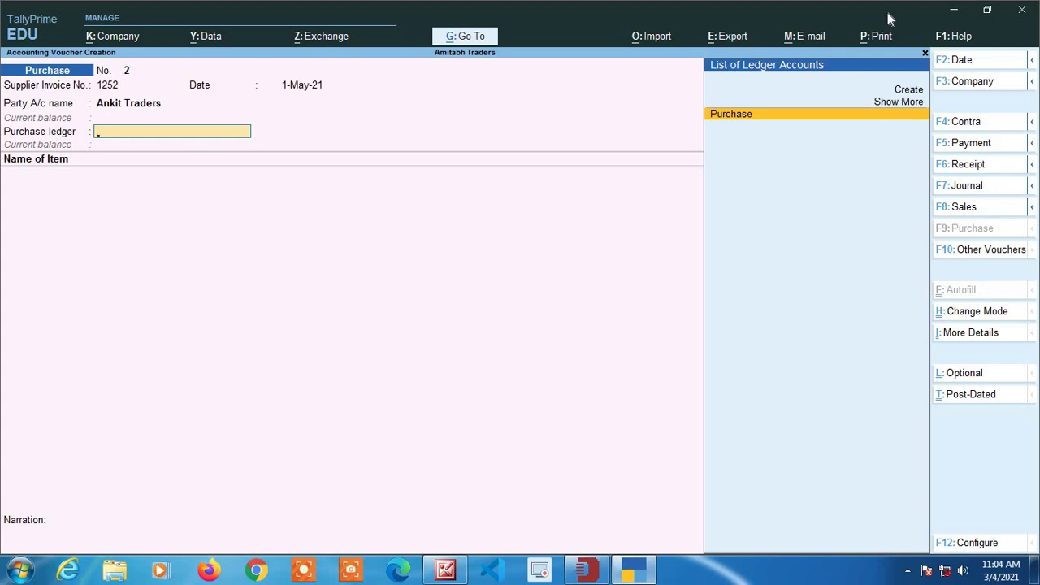
{"action": "key", "text": "Return"}
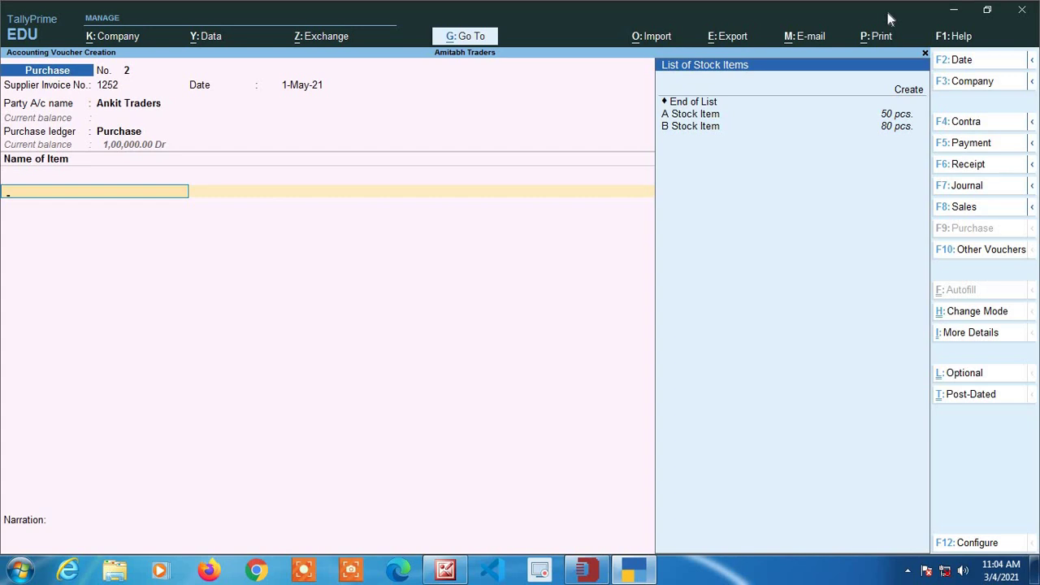
- Look through the stock items available for the first item line of the purchase voucher
{"action": "key", "text": "Down"}
{"action": "key", "text": "Down"}
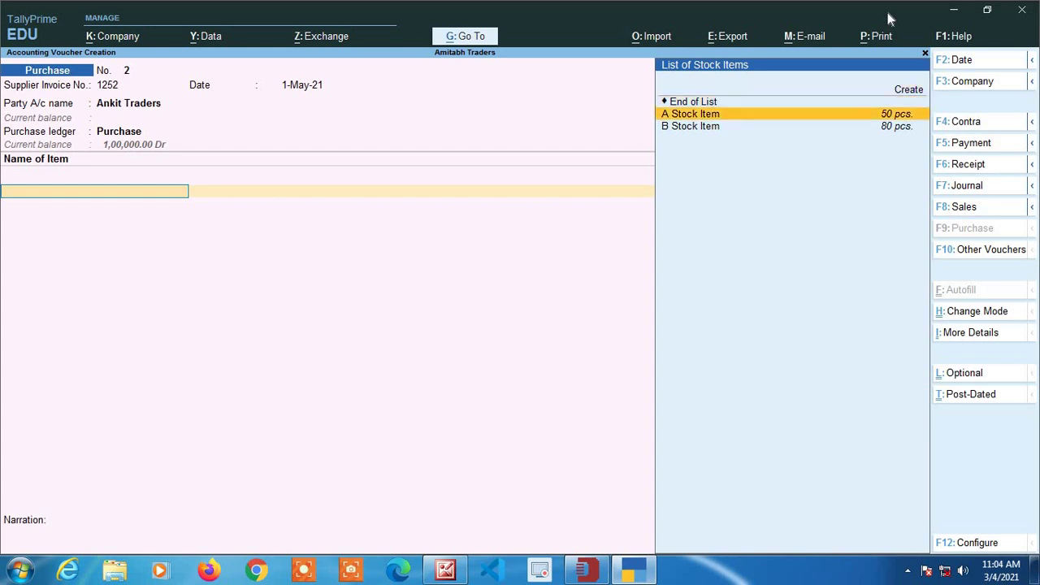
{"action": "key", "text": "Down"}
{"action": "key", "text": "Up"}
{"action": "key", "text": "Down"}
{"action": "key", "text": "Up"}
{"action": "key", "text": "Down"}
{"action": "key", "text": "Up"}
{"action": "key", "text": "Up"}
{"action": "key", "text": "Up"}
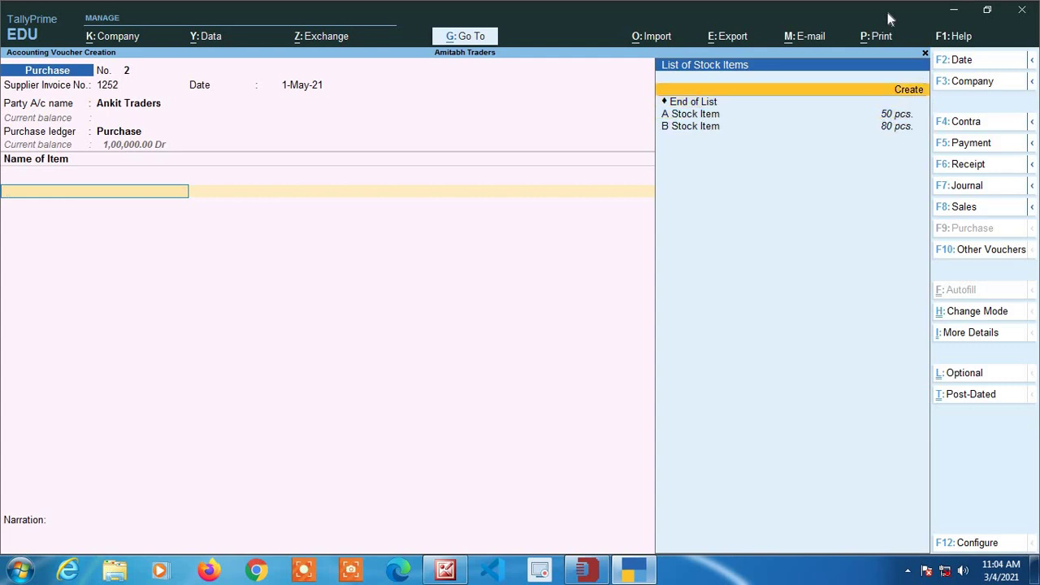
{"action": "key", "text": "Return"}
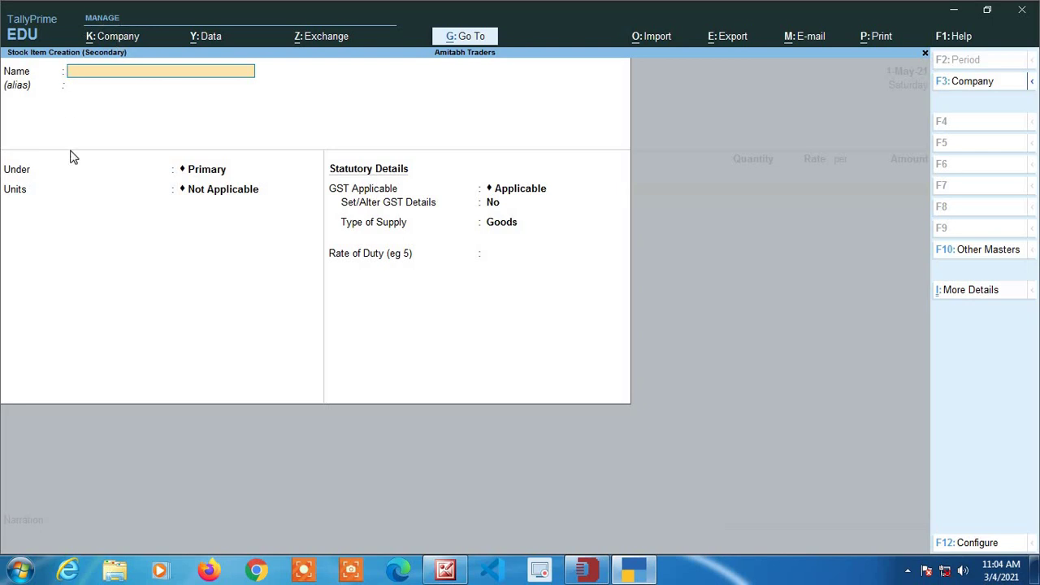
{"action": "key", "text": "Escape"}
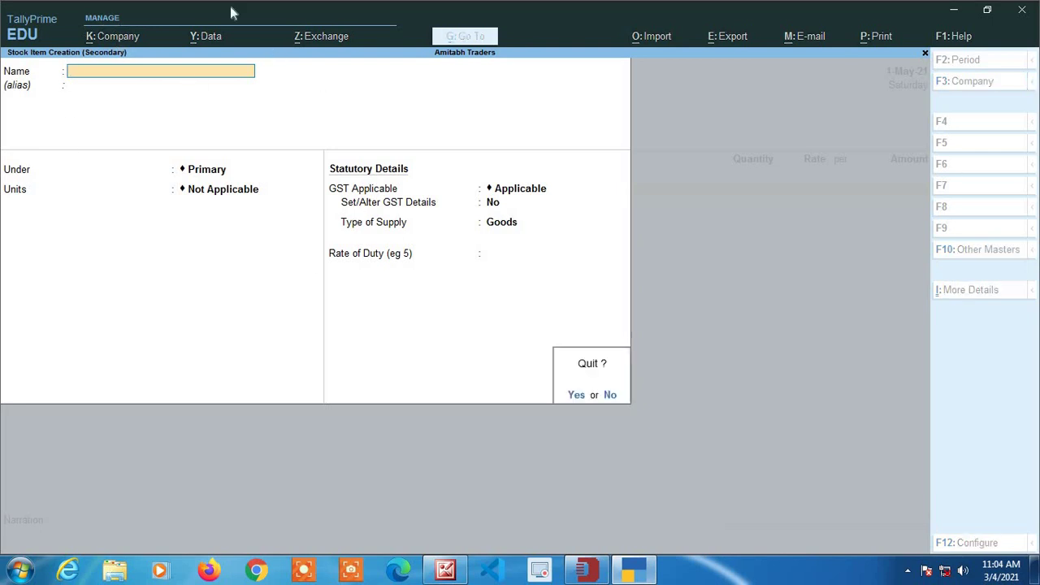
{"action": "key", "text": "Return"}
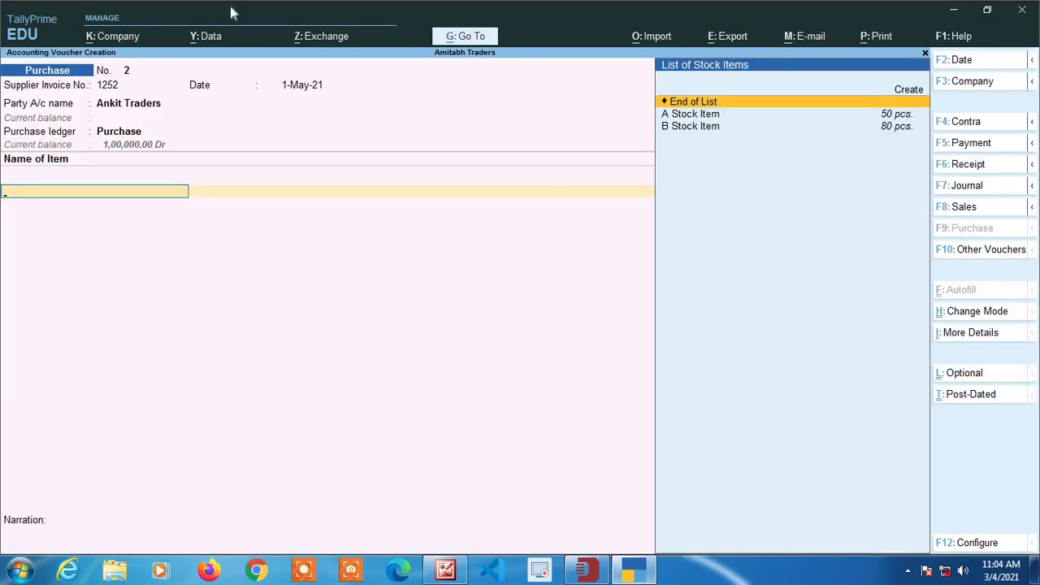
- Create a stock item named Sugar from the voucher's item line, with no alias and under the Primary group
{"action": "key", "text": "alt+c"}
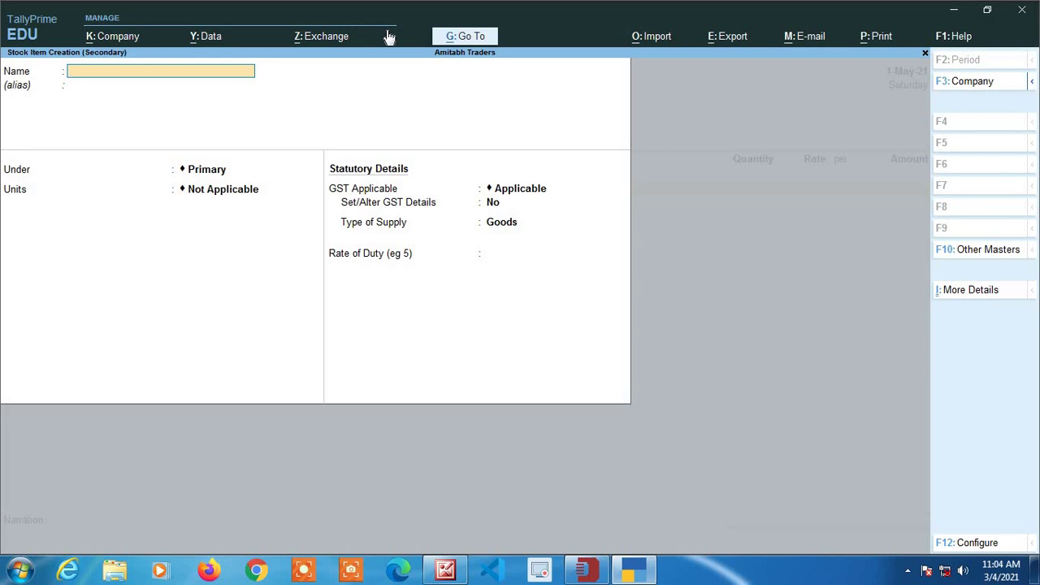
{"action": "type", "text": "Sugar"}
{"action": "key", "text": "Return"}
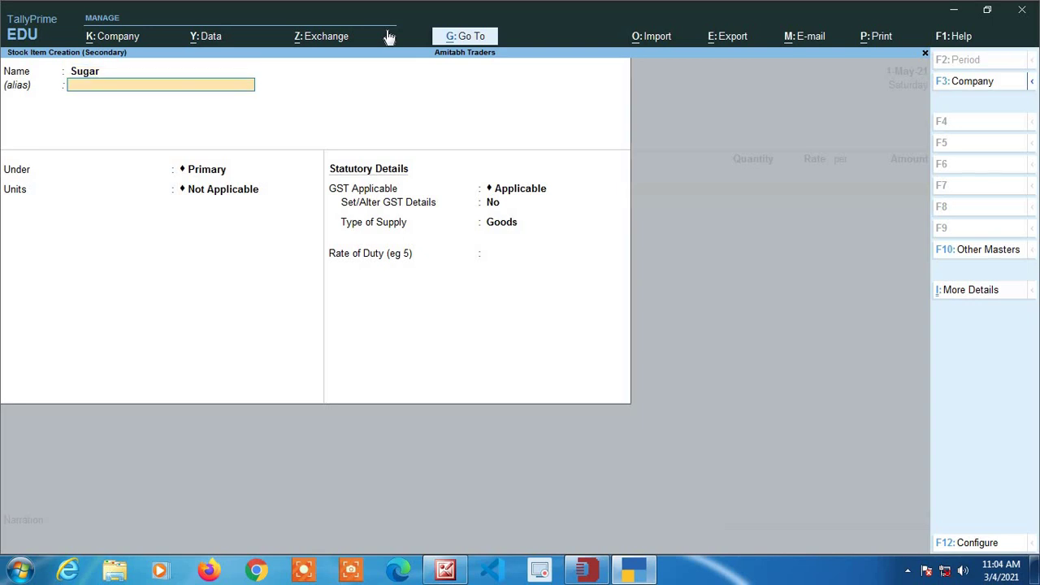
{"action": "key", "text": "Return"}
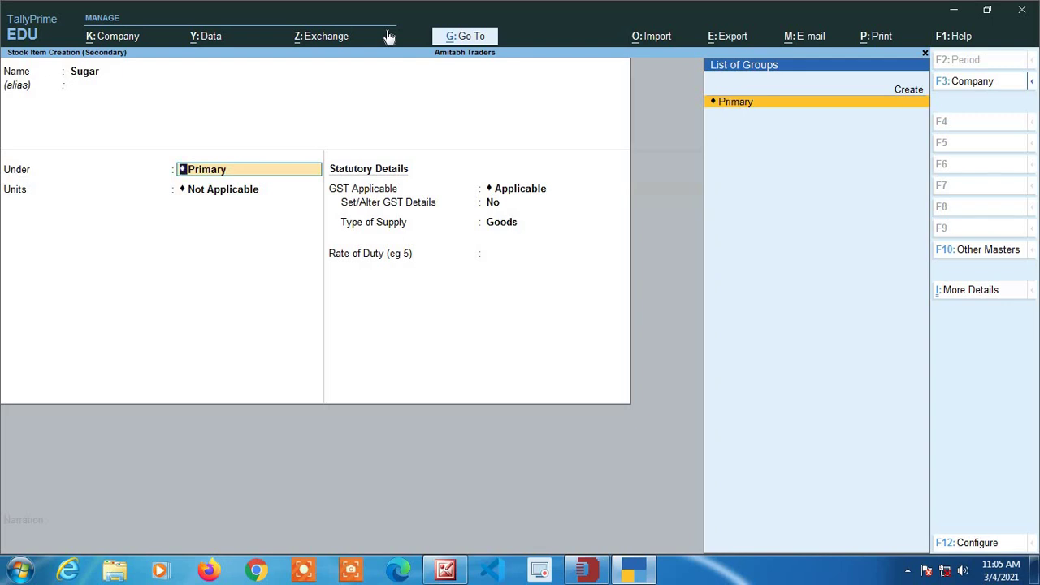
{"action": "key", "text": "Return"}
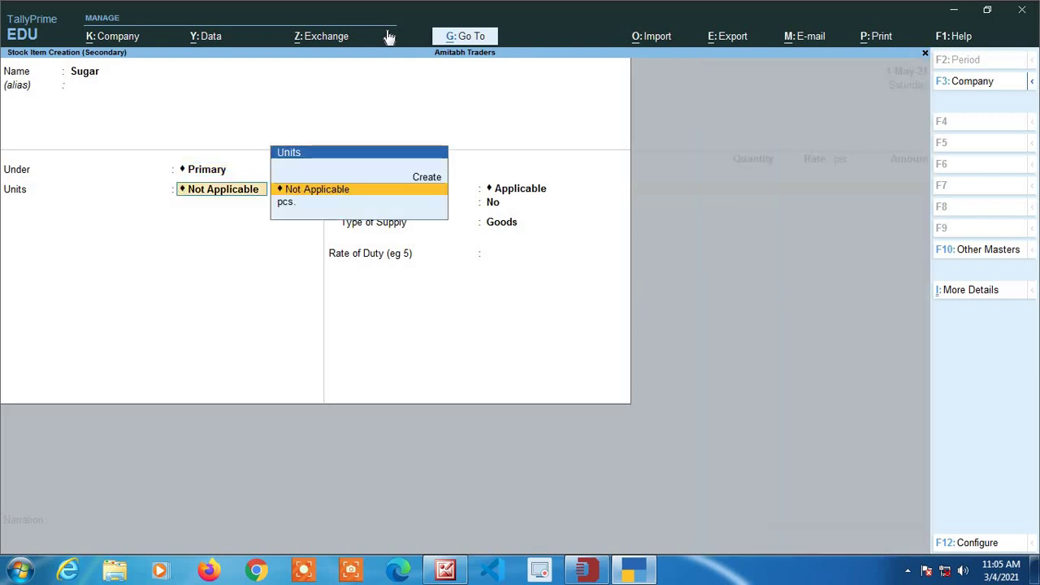
{"action": "key", "text": "Down"}
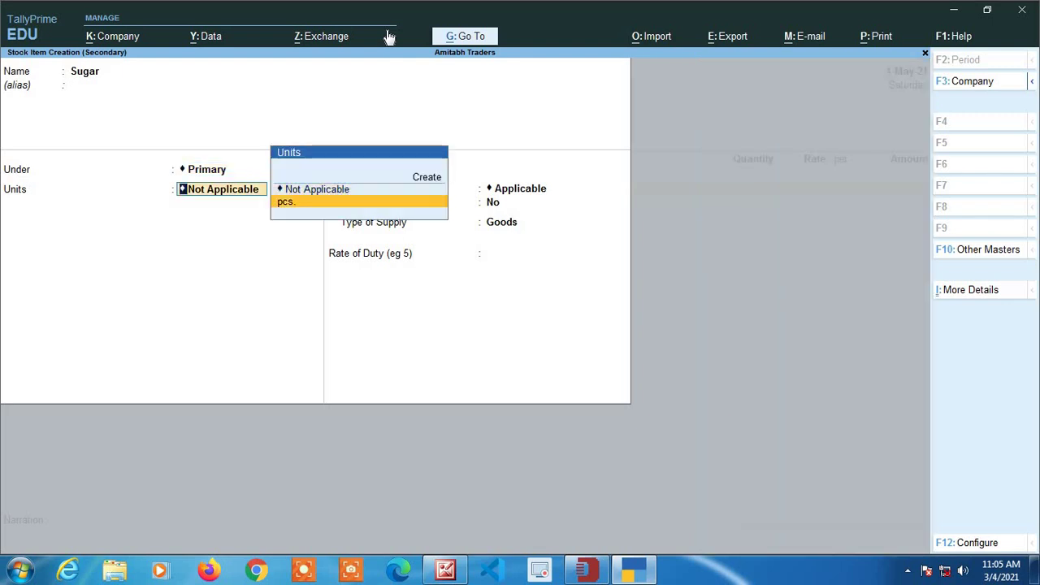
{"action": "key", "text": "Up"}
{"action": "key", "text": "Down"}
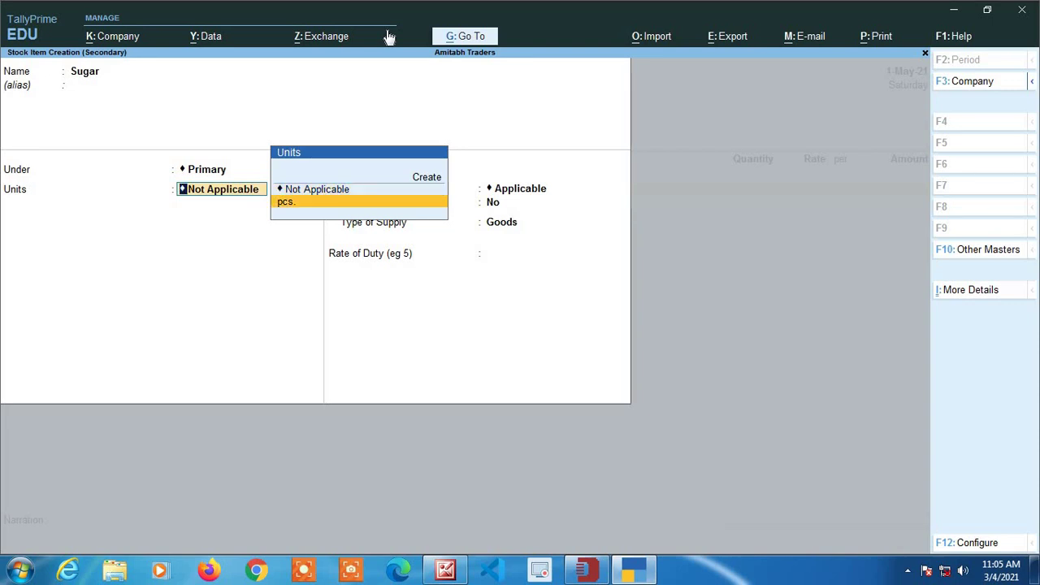
{"action": "key", "text": "Up"}
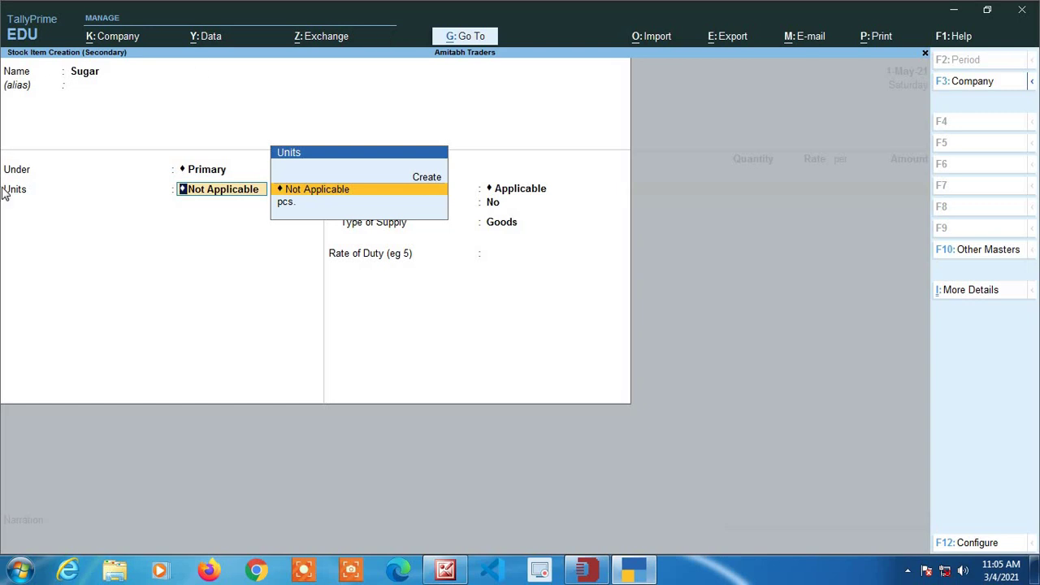
{"action": "key", "text": "Up"}
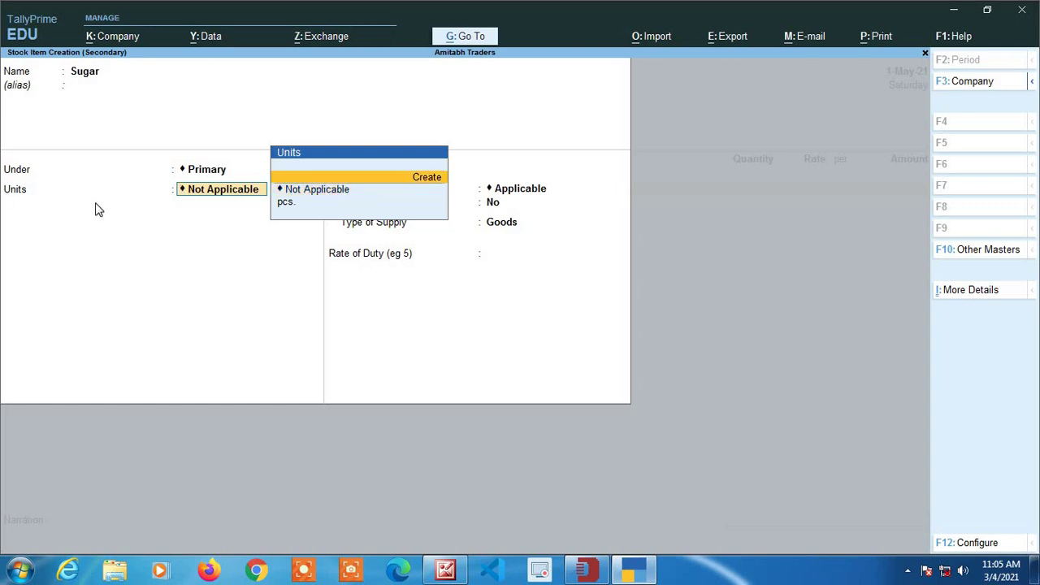
{"action": "key", "text": "Return"}
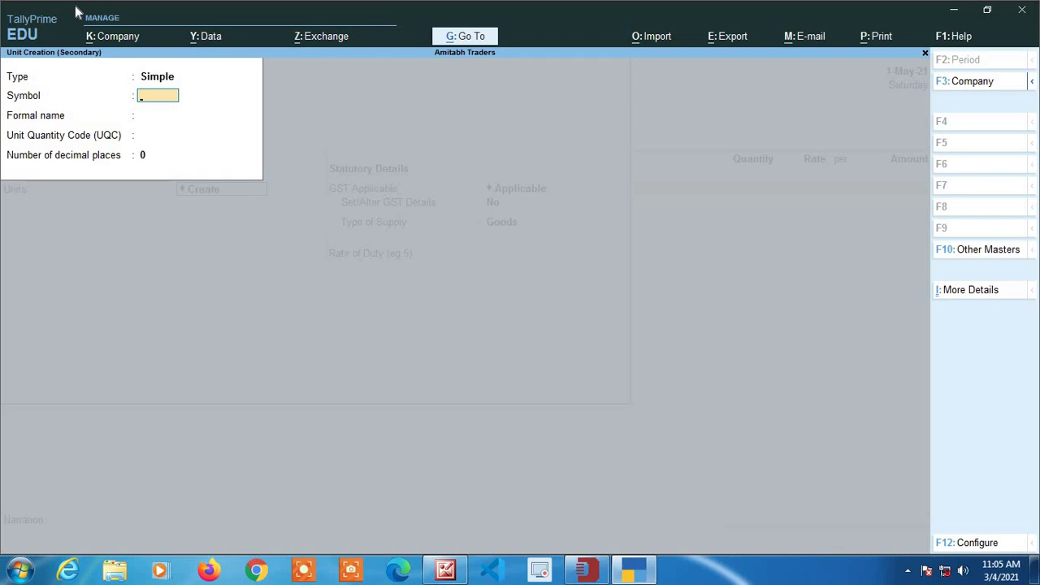
{"action": "key", "text": "Escape"}
{"action": "key", "text": "y"}
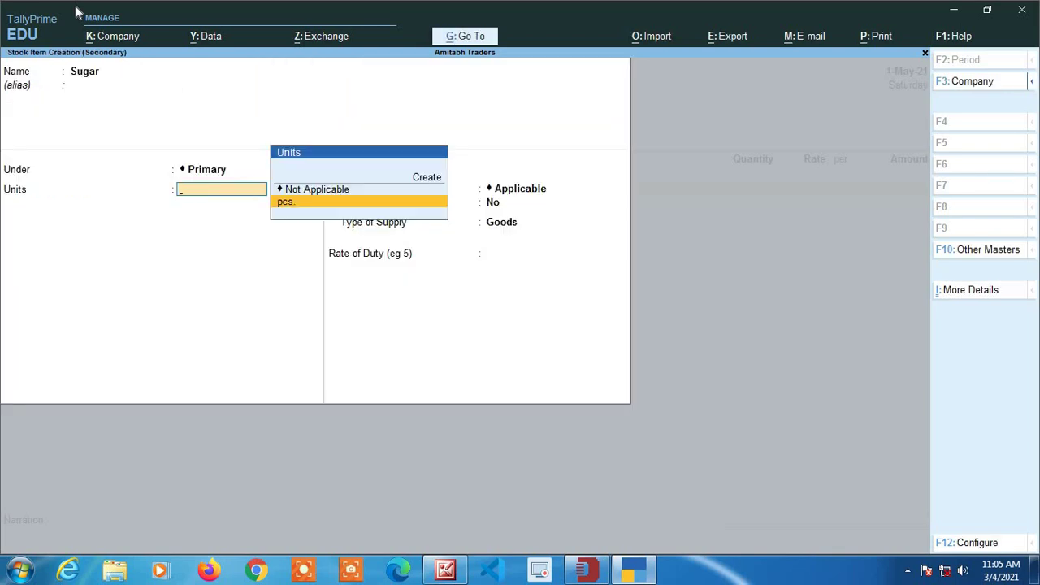
- Start a new simple unit for Sugar with the symbol kgs. and no formal name
{"action": "key", "text": "alt+c"}
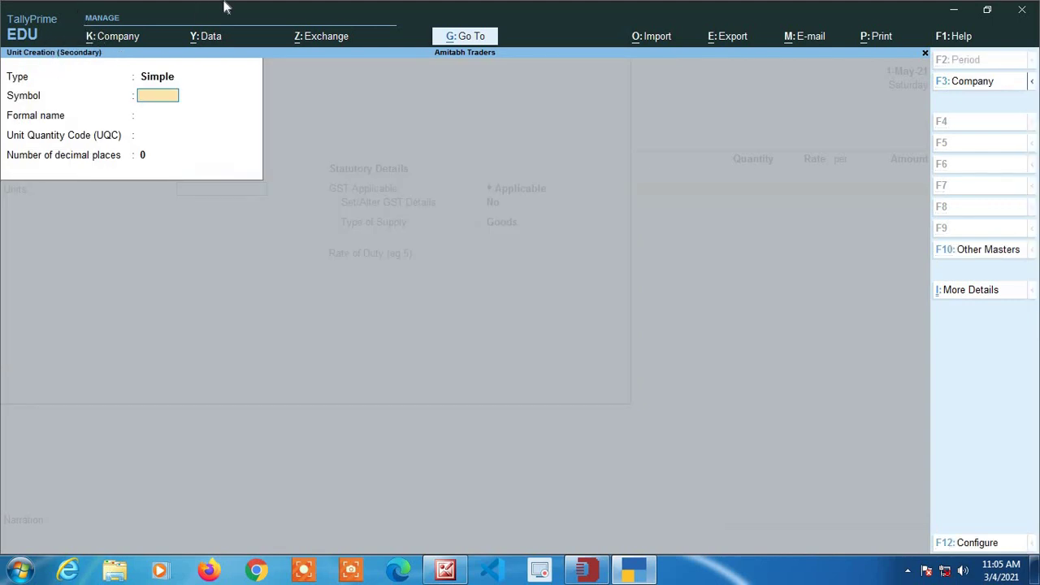
{"action": "type", "text": "kg"}
{"action": "key", "text": "Return"}
{"action": "key", "text": "Return"}
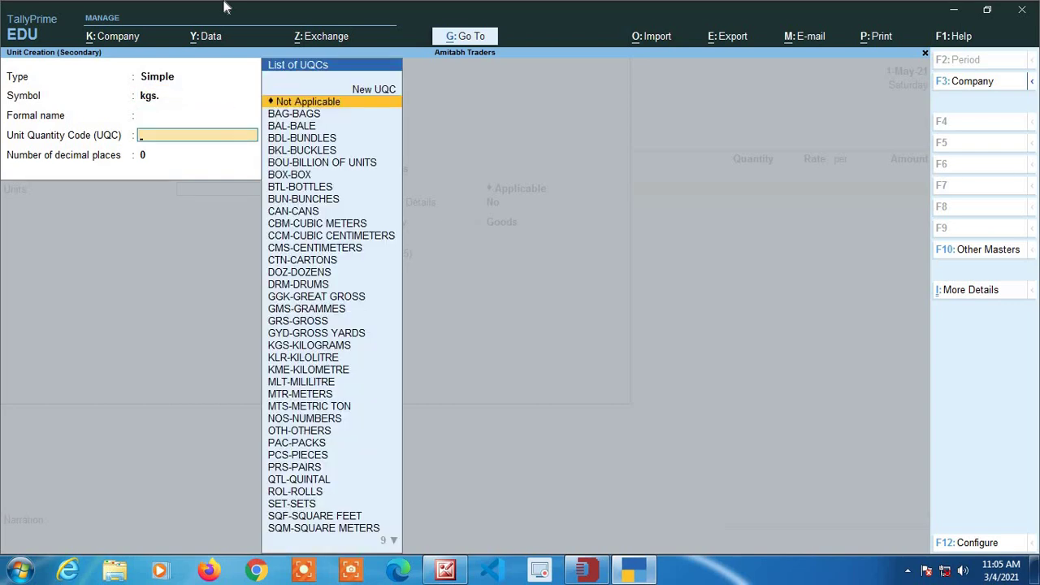
- Set the unit's quantity code to KGS-KILOGRAMS with 2 decimal places and save the unit
{"action": "type", "text": "ki"}
{"action": "key", "text": "Down"}
{"action": "key", "text": "Down"}
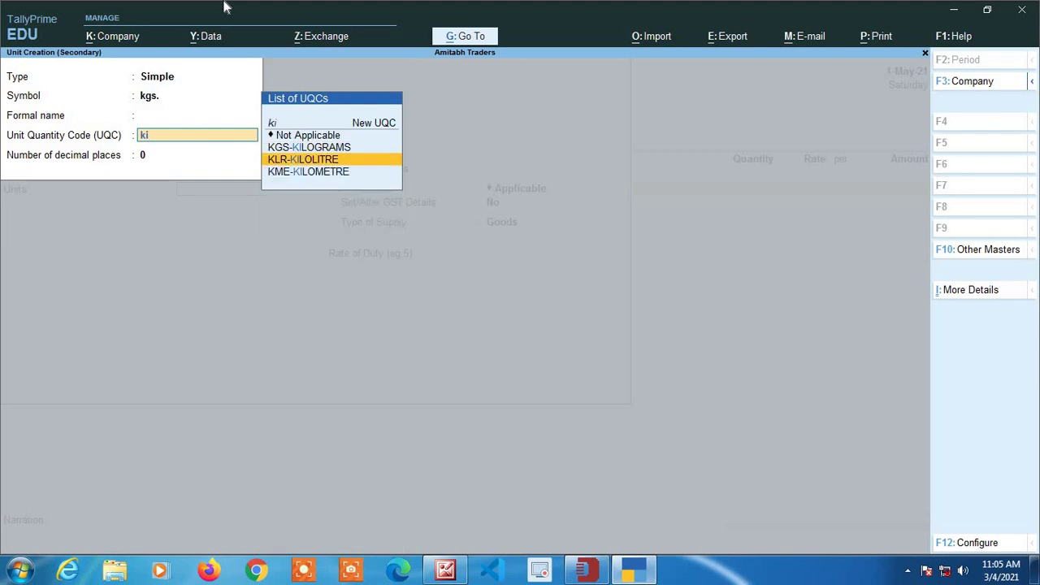
{"action": "key", "text": "Up"}
{"action": "key", "text": "Return"}
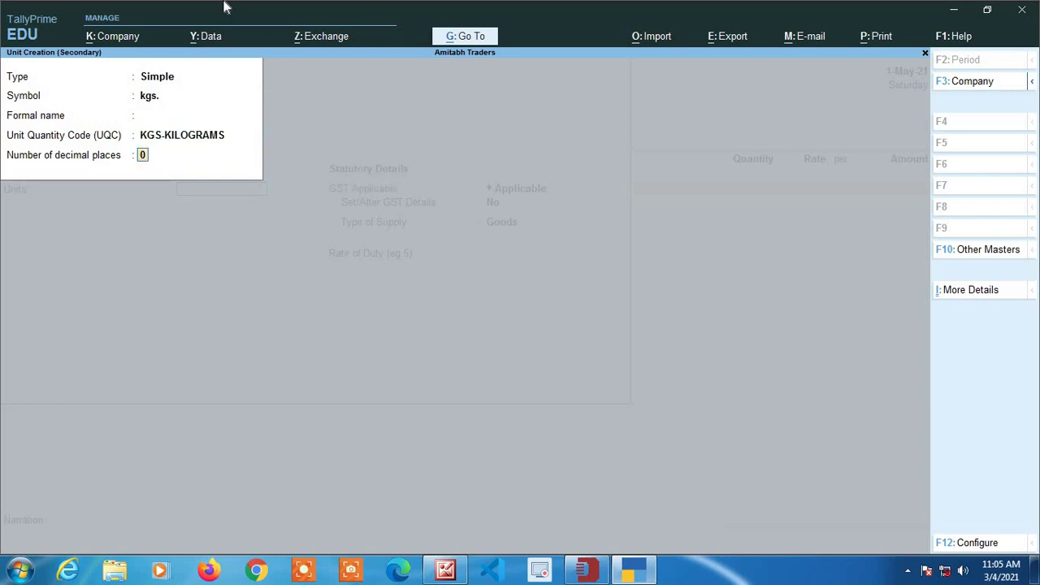
{"action": "type", "text": "2"}
{"action": "key", "text": "Return"}
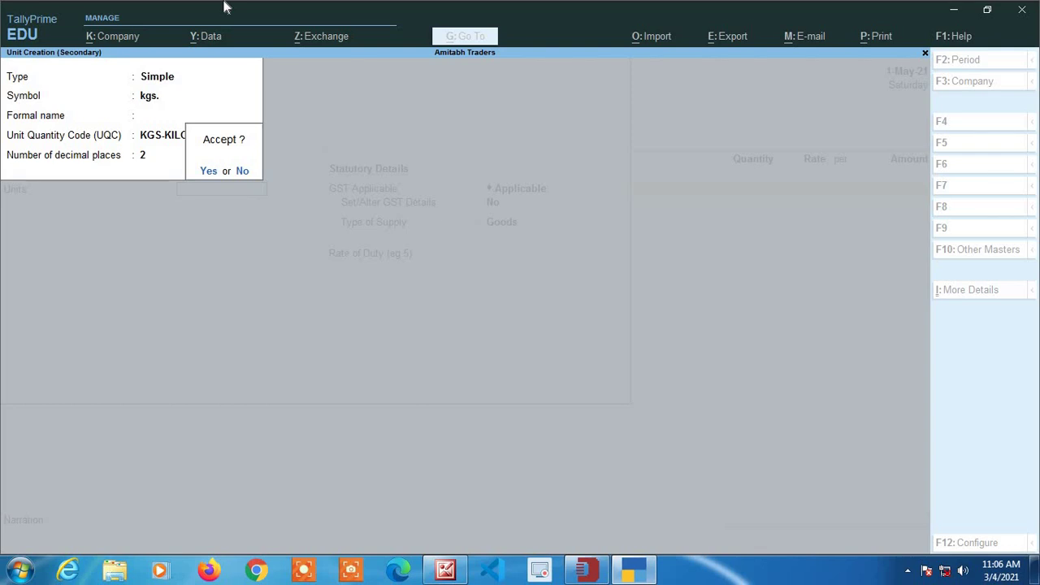
{"action": "key", "text": "Return"}
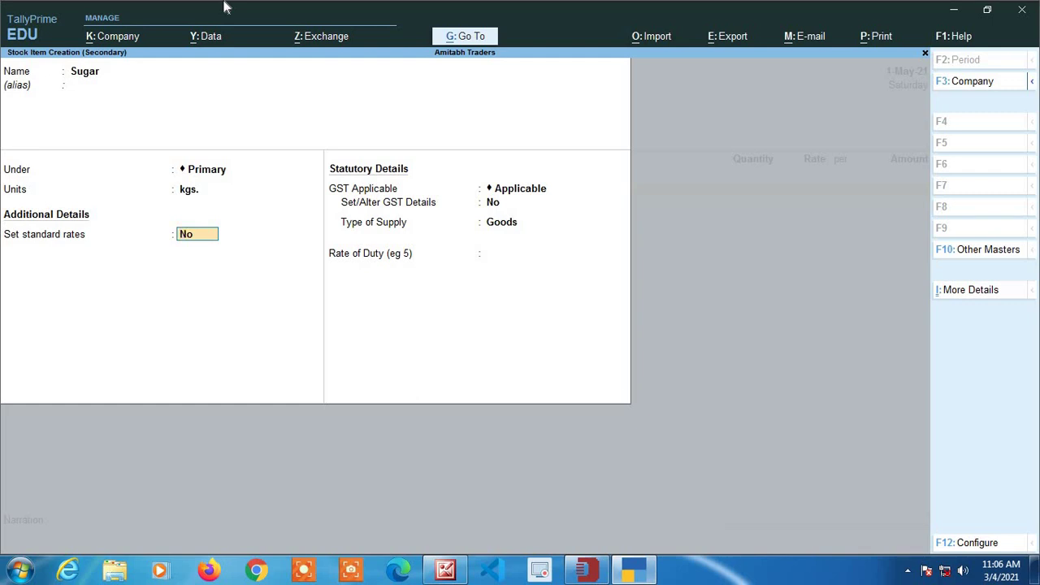
- Keep standard rates at No and GST as Applicable, and set Set/Alter GST Details to Yes for Sugar
{"action": "key", "text": "Return"}
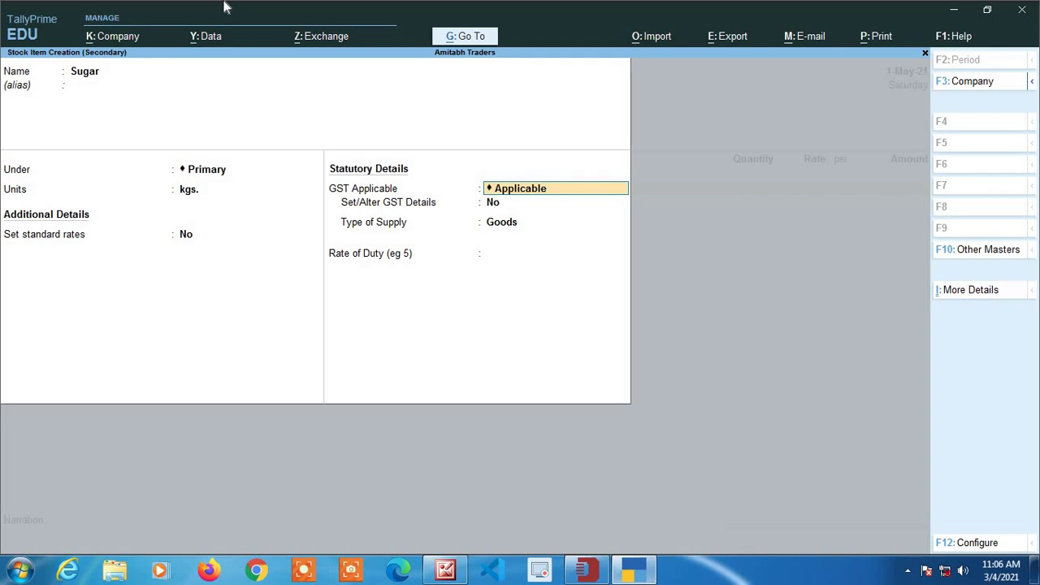
{"action": "key", "text": "Return"}
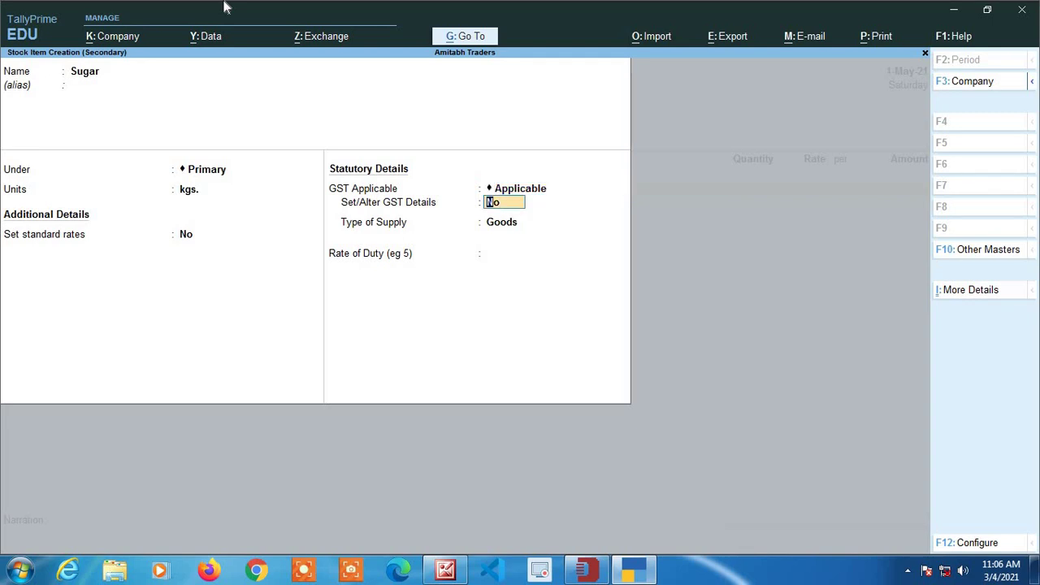
{"action": "type", "text": "y"}
{"action": "key", "text": "Return"}
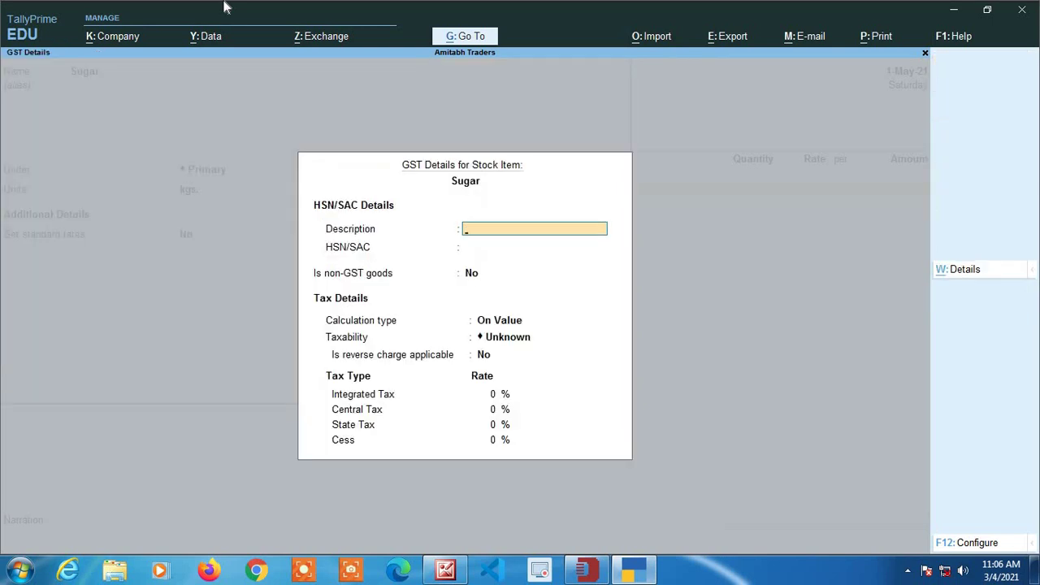
- Leave Sugar's HSN/SAC description and code blank, keep non-GST goods at No, and keep the calculation type On Value
{"action": "key", "text": "Return"}
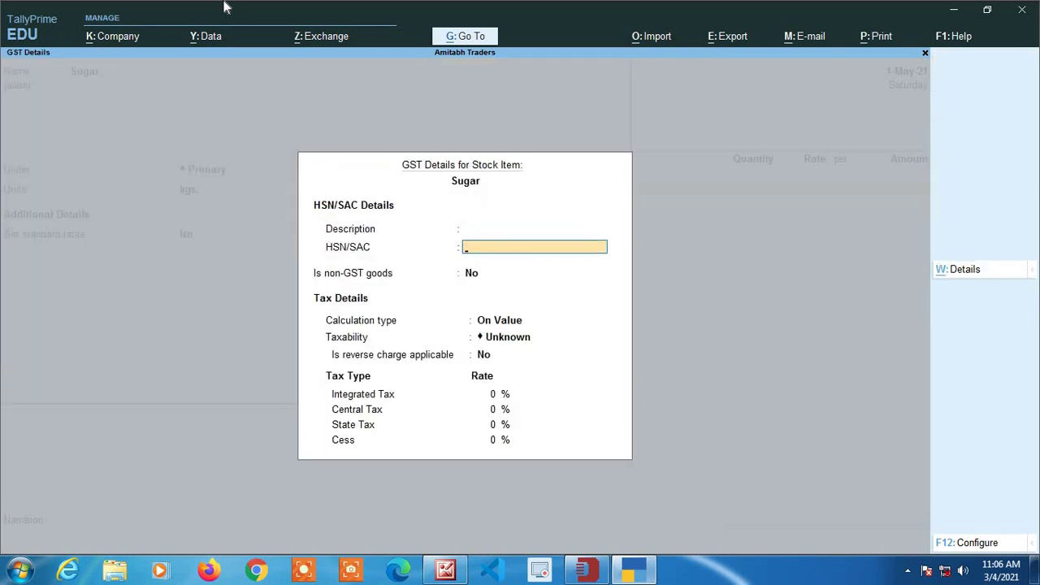
{"action": "key", "text": "Return"}
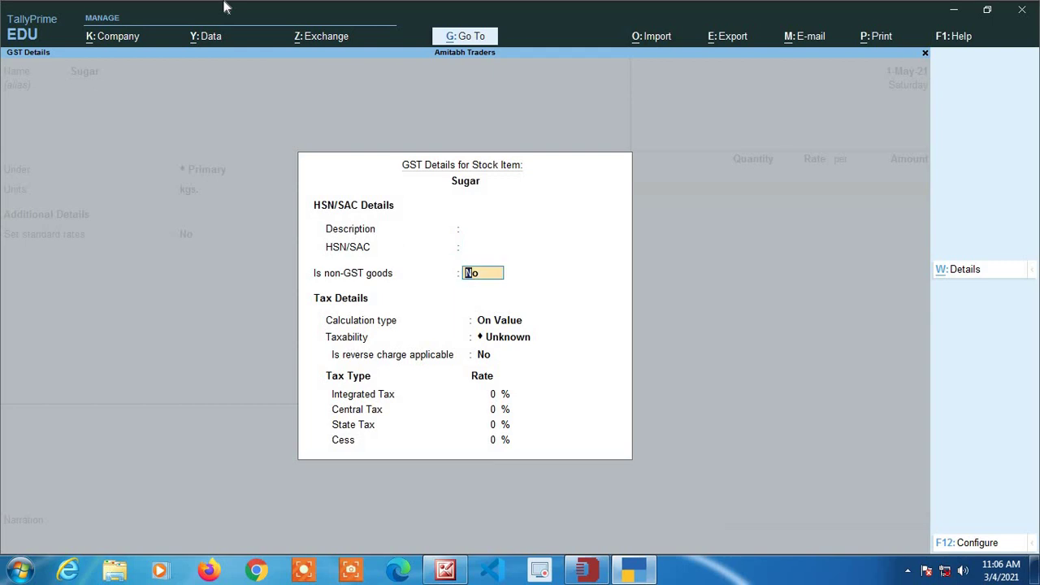
{"action": "key", "text": "Return"}
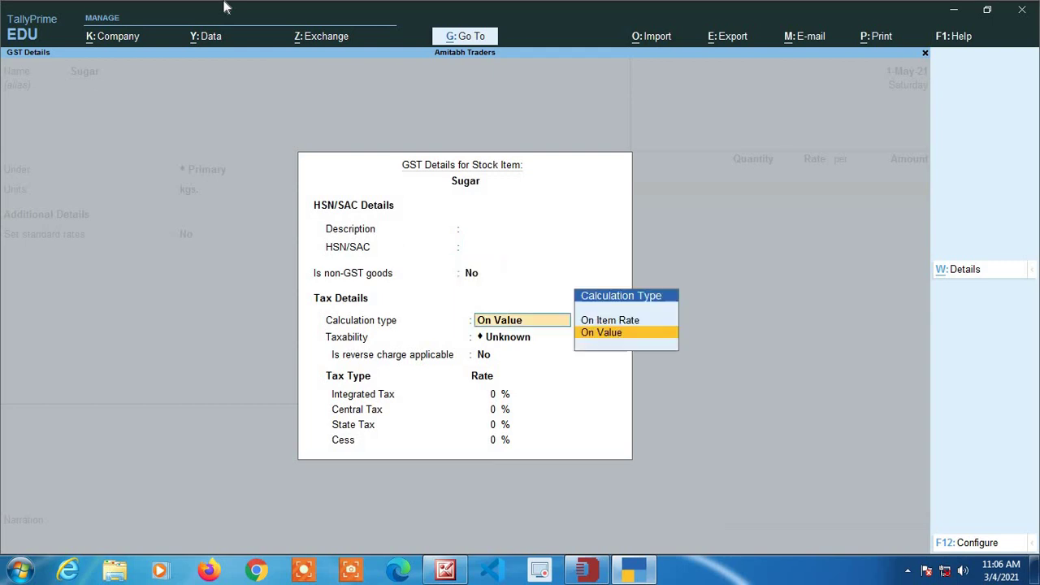
{"action": "key", "text": "Return"}
- Set Sugar's taxability to Taxable without reverse charge, enter a 5% integrated tax rate, and accept the GST details
{"action": "key", "text": "Down"}
{"action": "key", "text": "Down"}
{"action": "key", "text": "Down"}
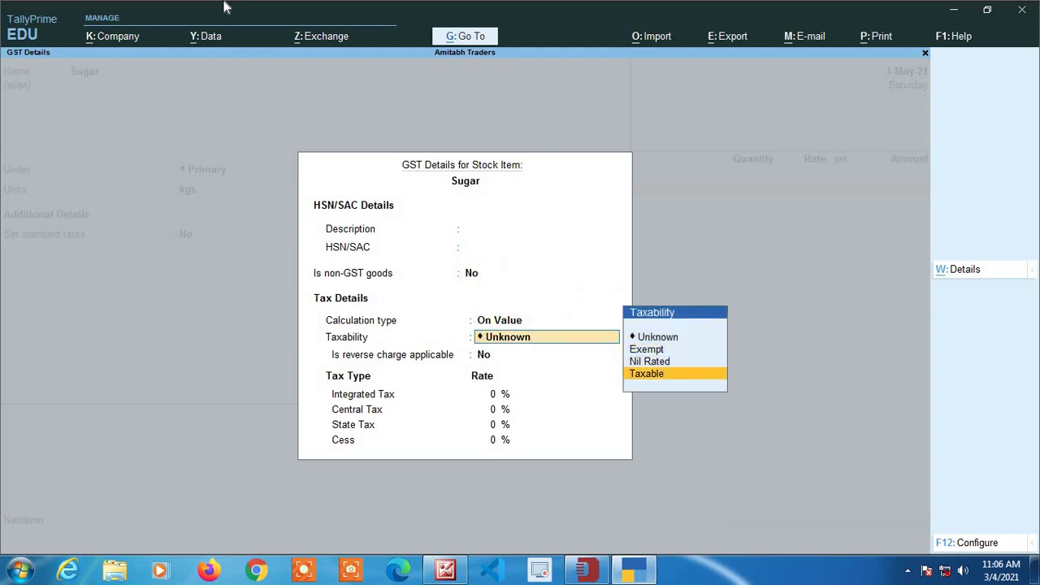
{"action": "key", "text": "Return"}
{"action": "key", "text": "Return"}
{"action": "type", "text": "5"}
{"action": "key", "text": "Return"}
{"action": "key", "text": "Return"}
{"action": "key", "text": "Return"}
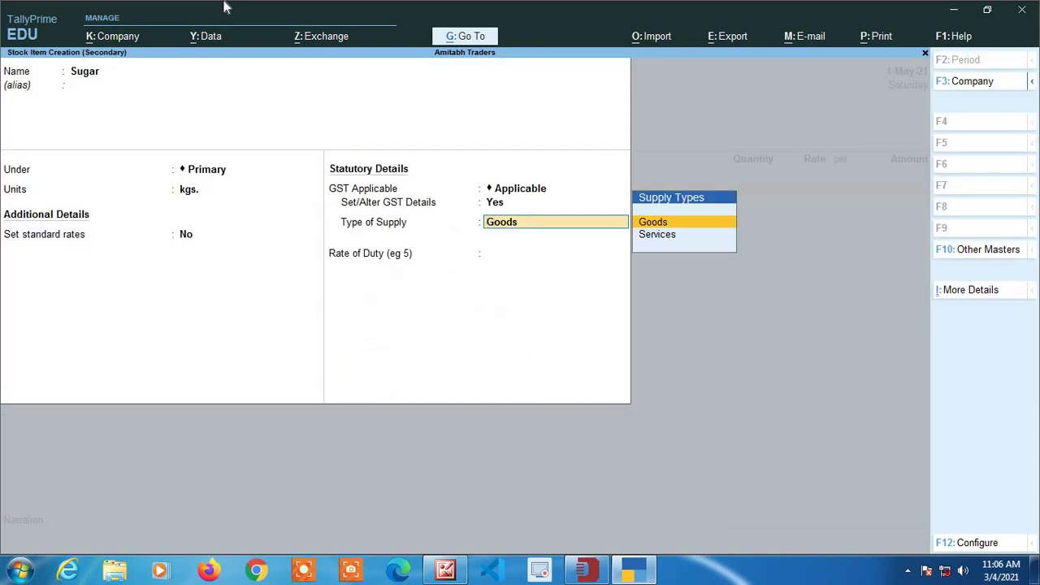
- Keep Goods as the type of supply, leave the rate of duty blank, and save the Sugar stock item
{"action": "key", "text": "Return"}
{"action": "key", "text": "Return"}
{"action": "key", "text": "Return"}
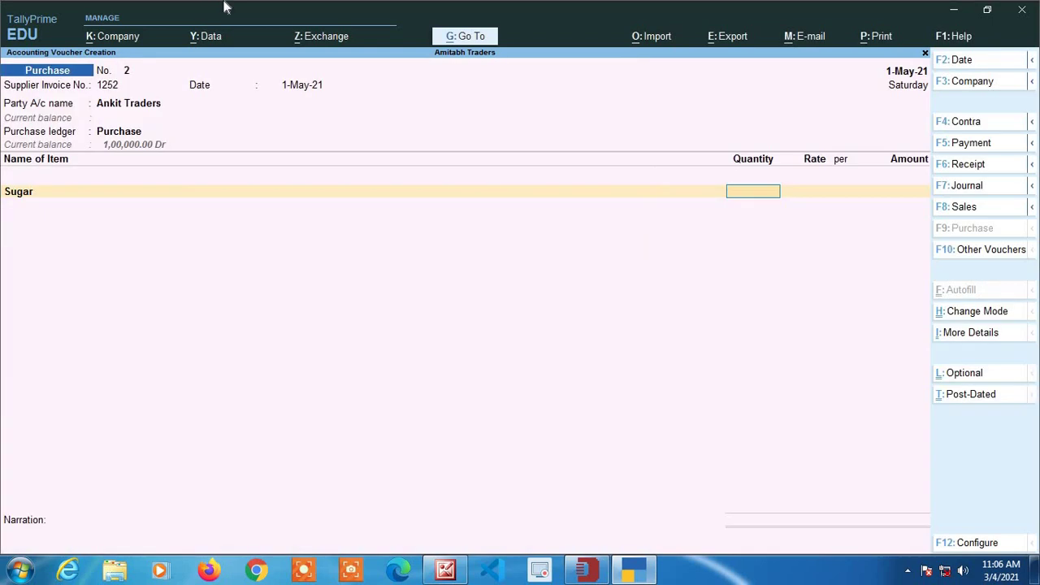
- Enter Sugar on the purchase voucher with a quantity of 100 kgs. at a rate of 40 per kgs., and end the item list
{"action": "key", "text": "BackSpace"}
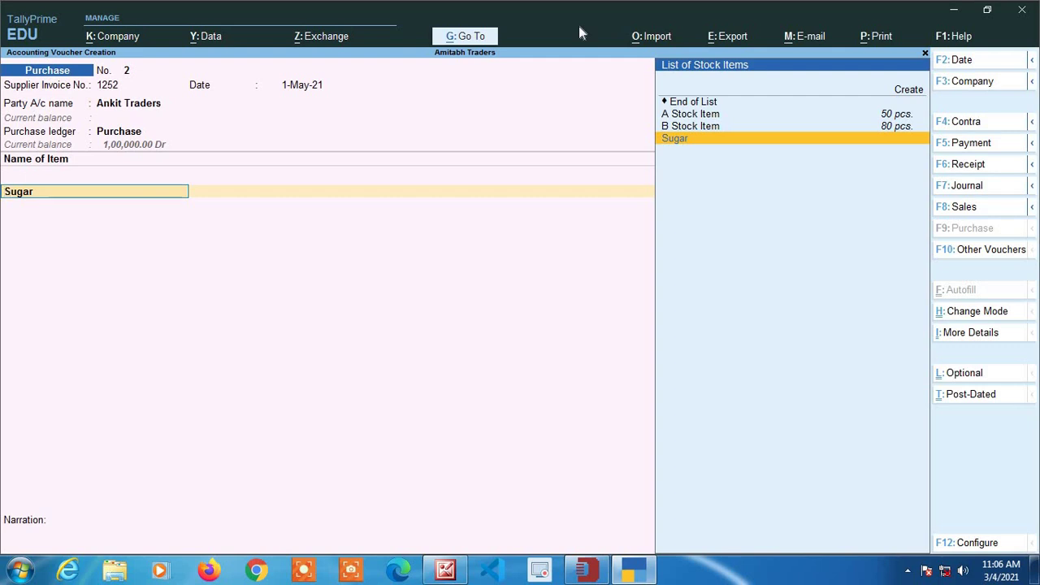
{"action": "key", "text": "Return"}
{"action": "type", "text": "100"}
{"action": "key", "text": "Return"}
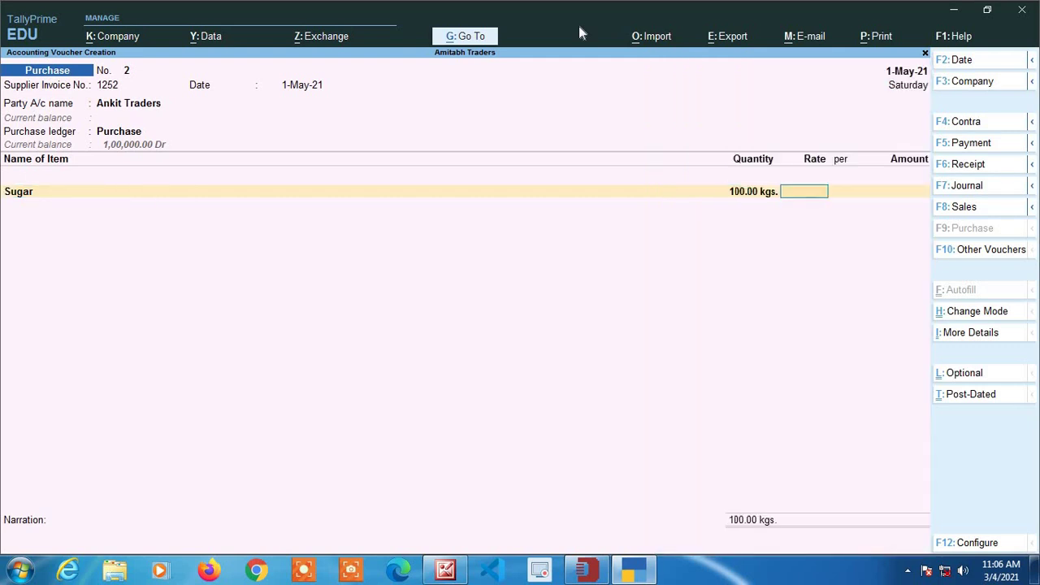
{"action": "type", "text": "40"}
{"action": "key", "text": "Return"}
{"action": "key", "text": "Return"}
{"action": "key", "text": "Return"}
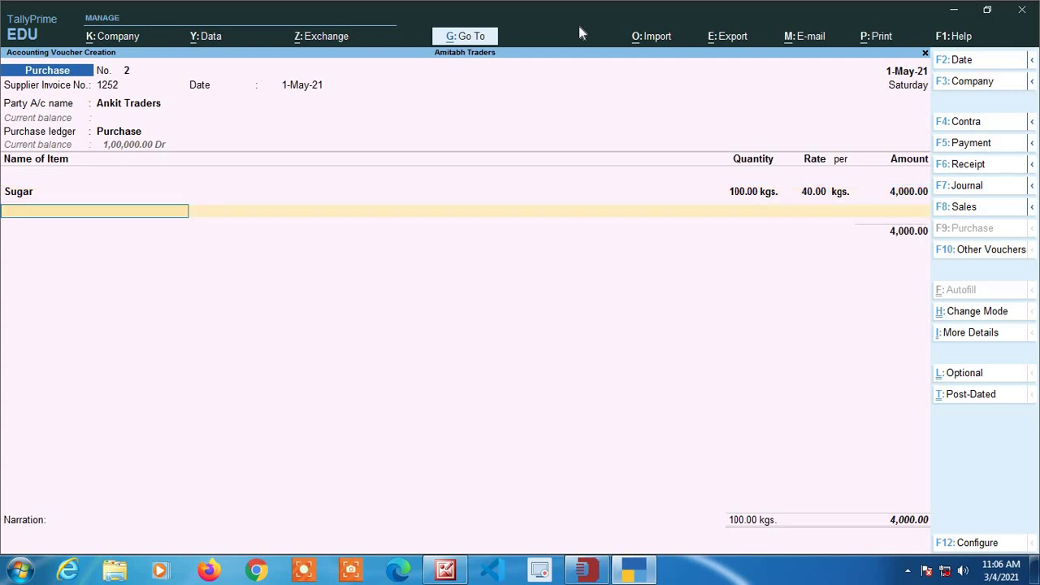
{"action": "key", "text": "Return"}
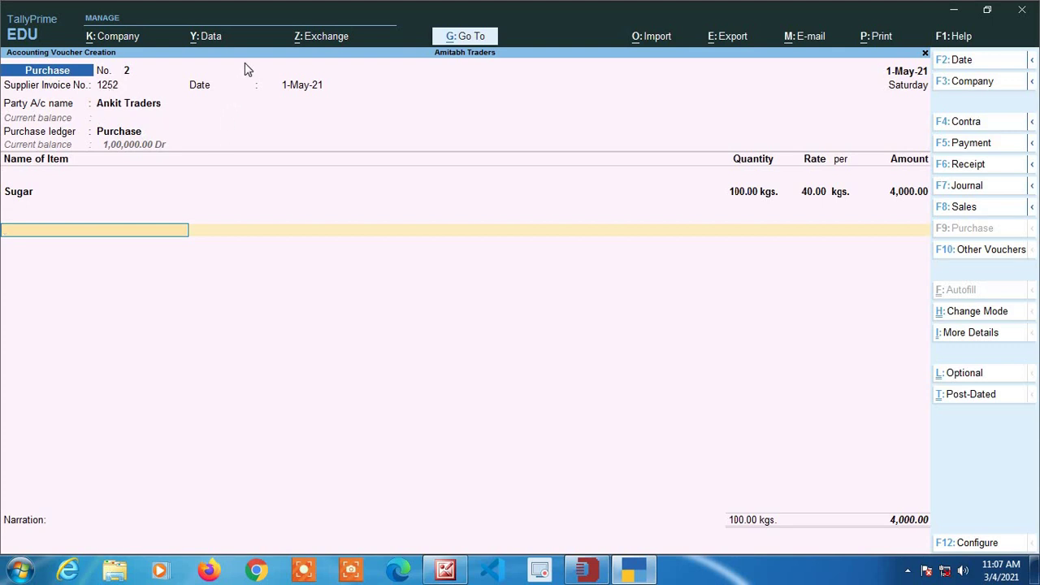
- Create a new ledger named Igst from the voucher's ledger line, leaving the alias blank
{"action": "type", "text": "i"}
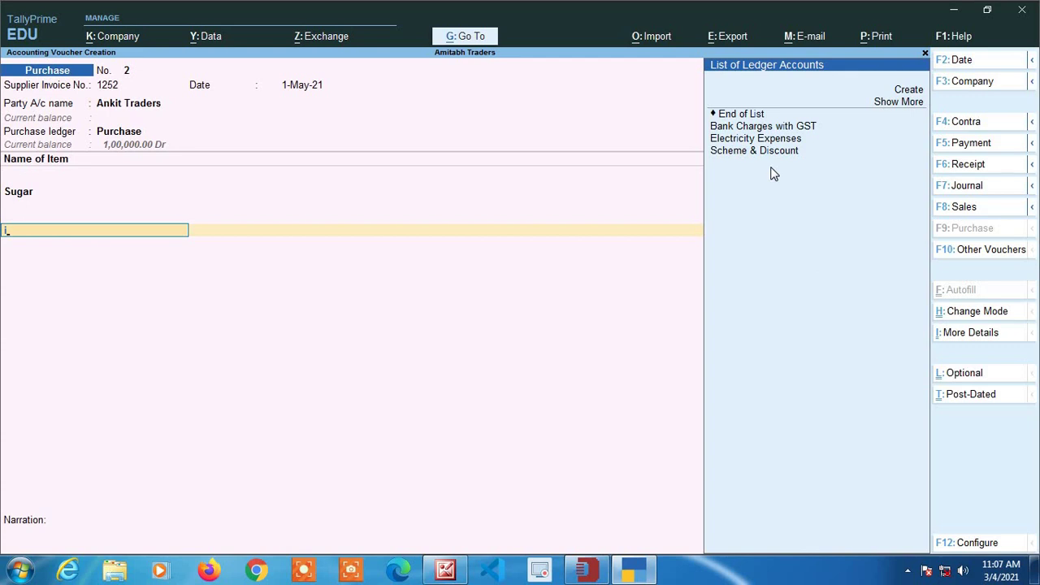
{"action": "key", "text": "BackSpace"}
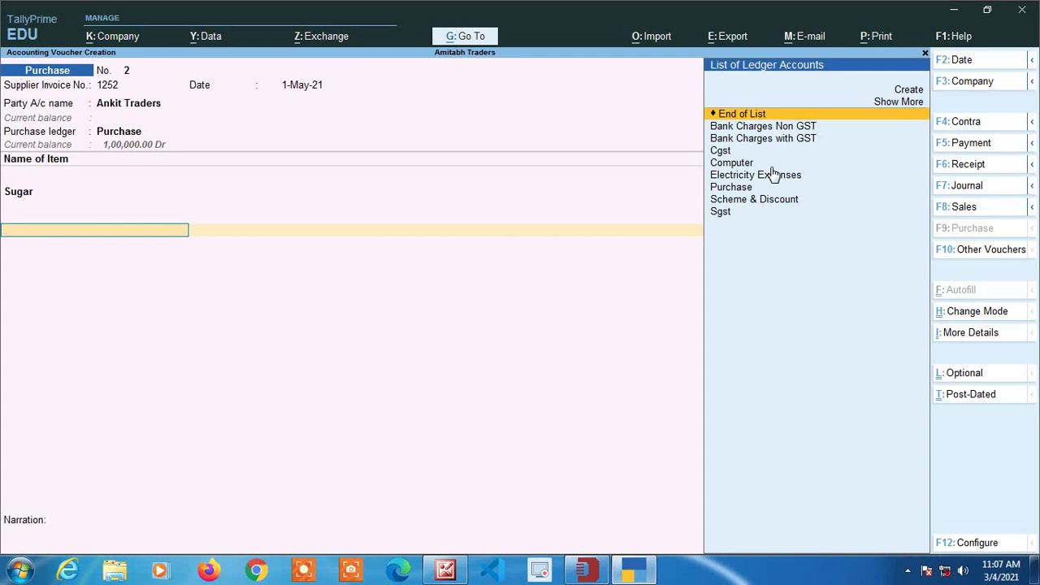
{"action": "key", "text": "Up"}
{"action": "key", "text": "Up"}
{"action": "key", "text": "Return"}
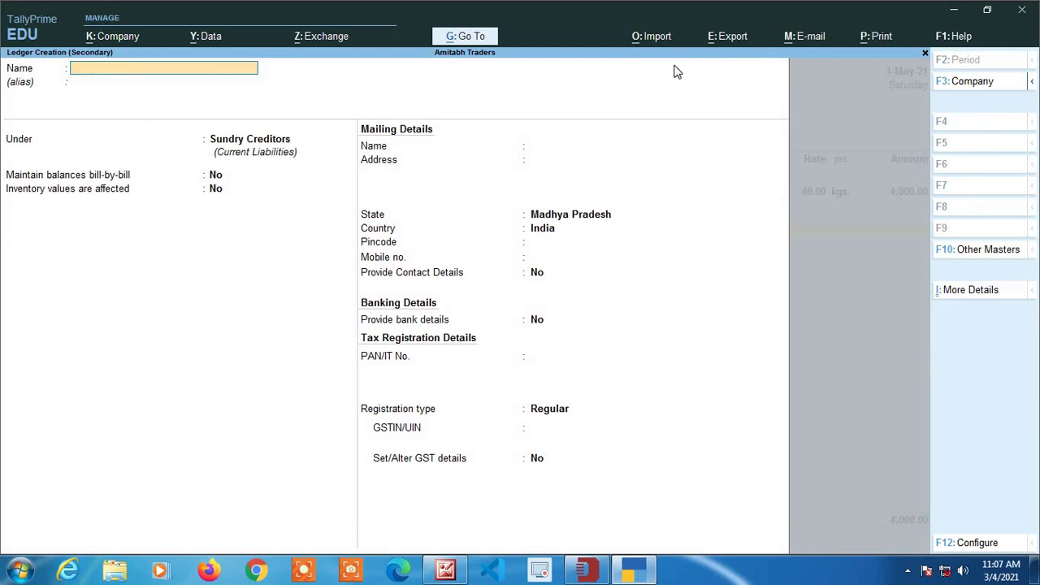
{"action": "type", "text": "lgs"}
{"action": "key", "text": "Return"}
{"action": "key", "text": "Return"}
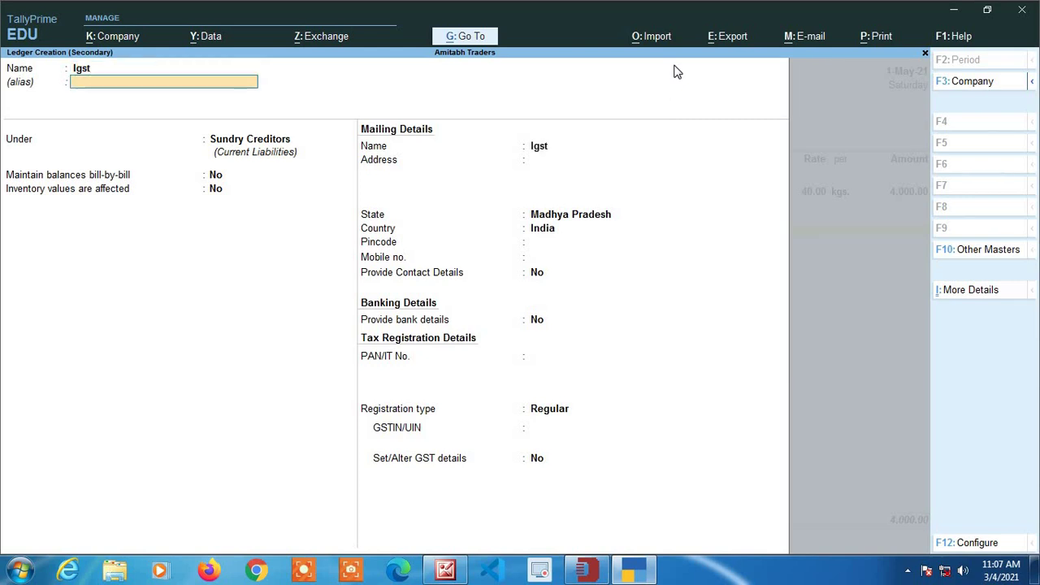
- Place the Igst ledger under Duties & Taxes and set its type of duty/tax to GST
{"action": "type", "text": "Du"}
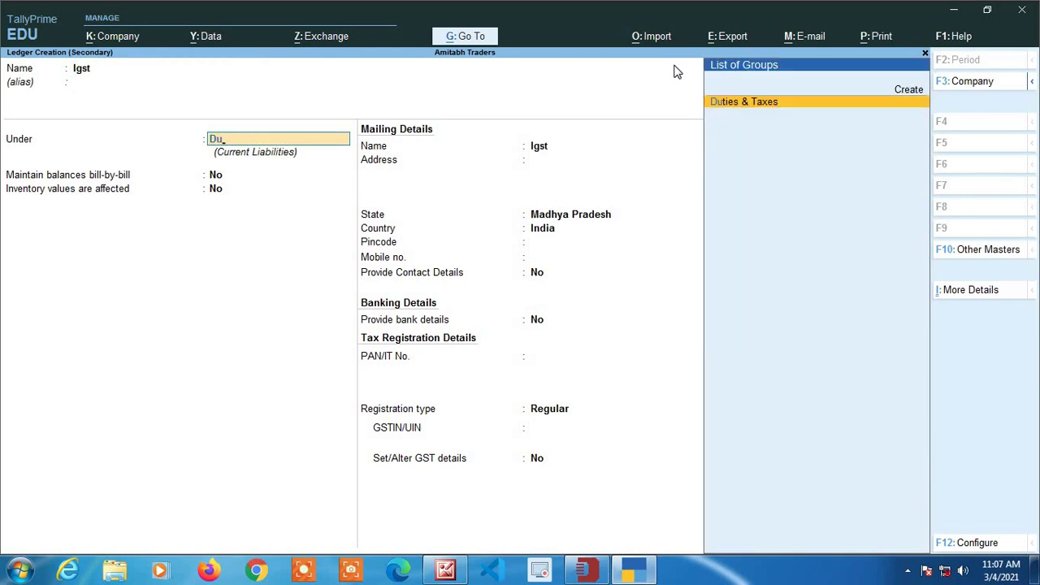
{"action": "key", "text": "Return"}
{"action": "key", "text": "Up"}
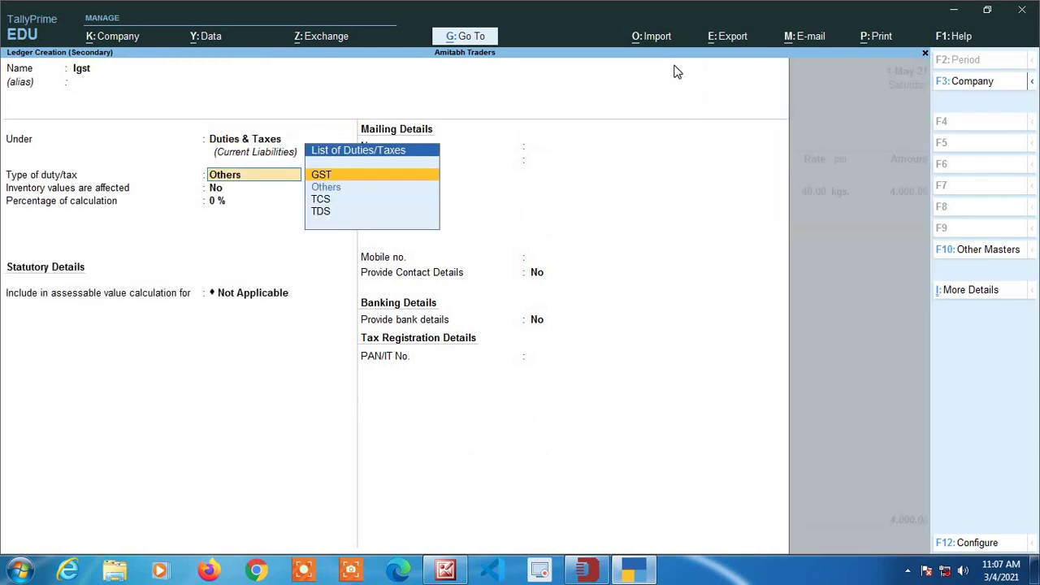
{"action": "key", "text": "Return"}
- Set Igst's tax type to Integrated Tax, then save the ledger and accept its line on the purchase voucher
{"action": "key", "text": "Down"}
{"action": "key", "text": "Down"}
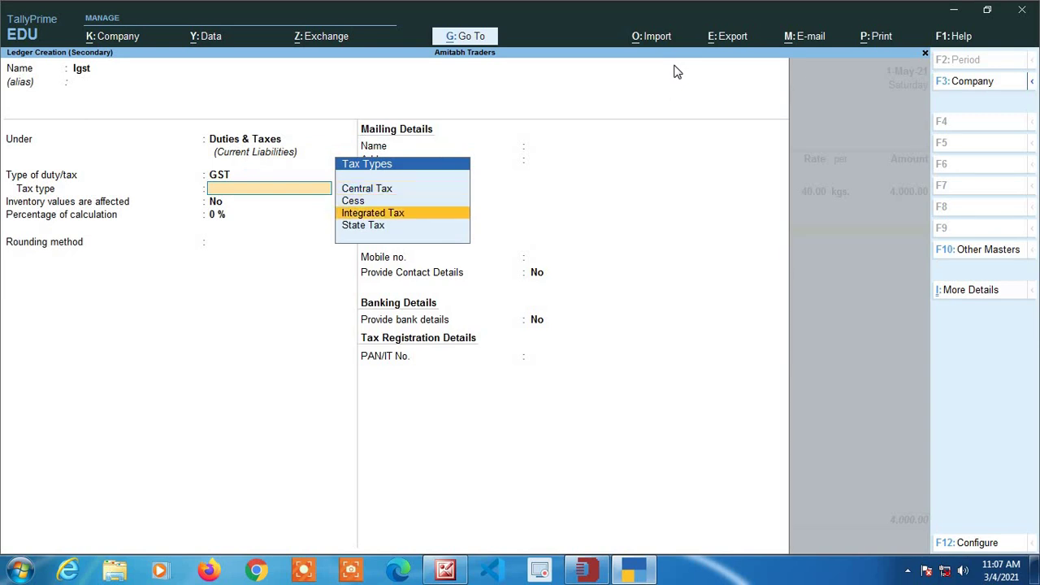
{"action": "key", "text": "Return"}
{"action": "key", "text": "Return"}
{"action": "key", "text": "Return"}
{"action": "key", "text": "Return"}
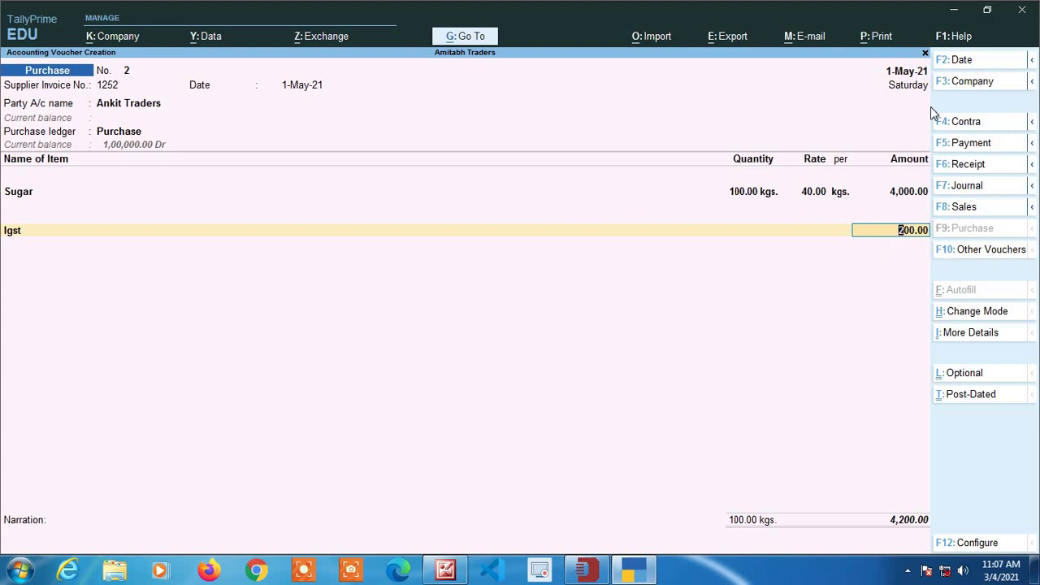
{"action": "key", "text": "Return"}
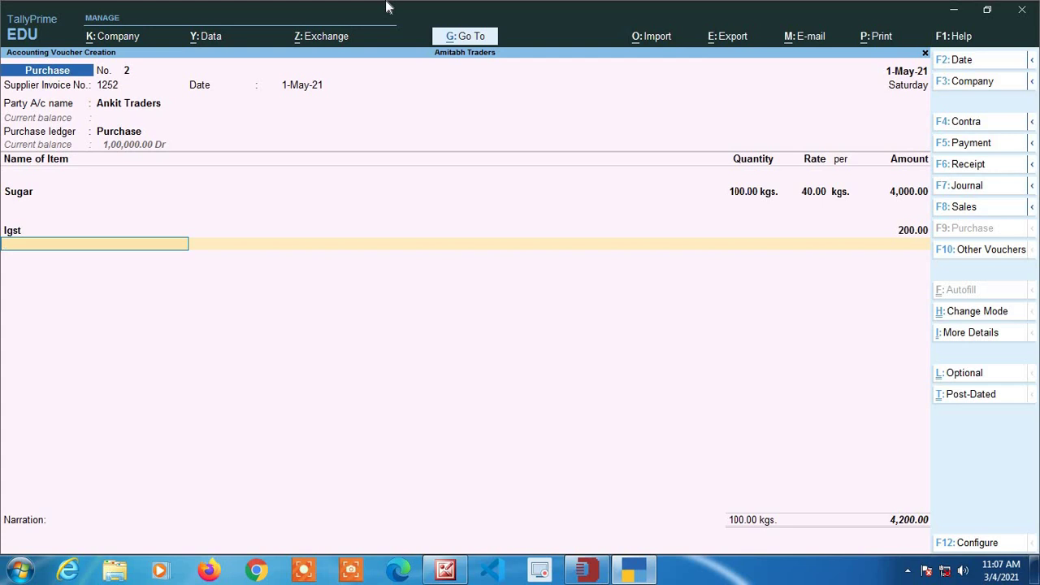
- Go back to the voucher's tax line and reselect the Igst ledger
{"action": "key", "text": "BackSpace"}
{"action": "key", "text": "BackSpace"}
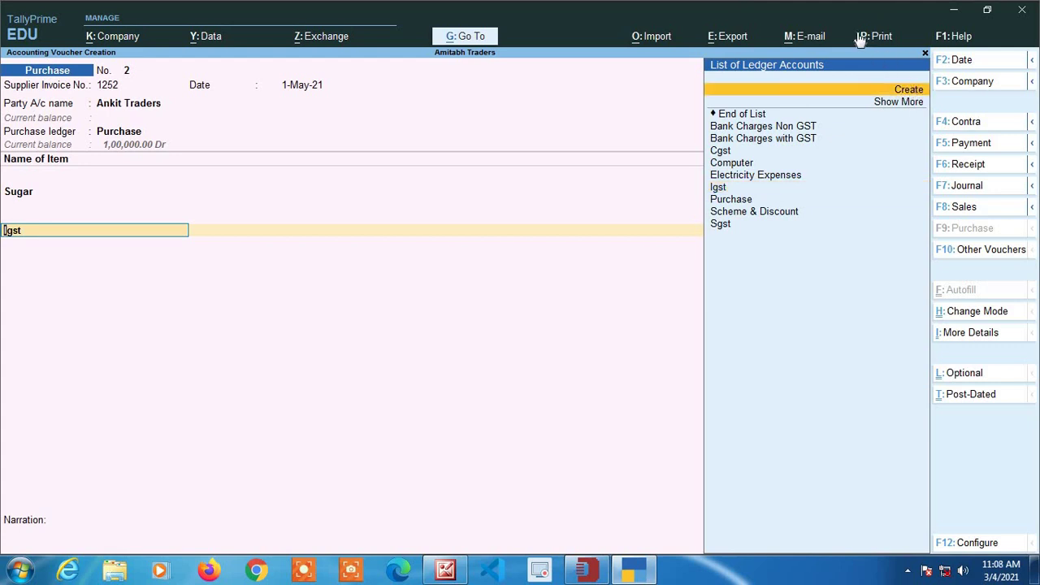
{"action": "key", "text": "Down"}
{"action": "key", "text": "Down"}
{"action": "key", "text": "Down"}
{"action": "key", "text": "Down"}
{"action": "key", "text": "Down"}
{"action": "key", "text": "Down"}
{"action": "key", "text": "Down"}
{"action": "key", "text": "Down"}
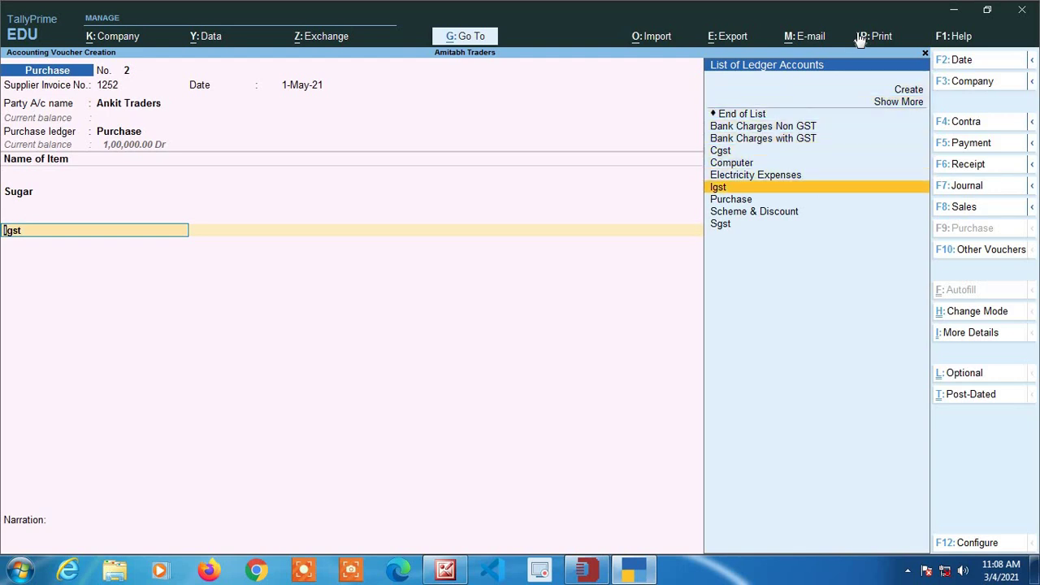
{"action": "key", "text": "Return"}
{"action": "key", "text": "Return"}
- Go back to the voucher's party account, open a blank ledger creation form from it, and quit without saving
{"action": "key", "text": "BackSpace"}
{"action": "key", "text": "BackSpace"}
{"action": "key", "text": "BackSpace"}
{"action": "key", "text": "BackSpace"}
{"action": "key", "text": "BackSpace"}
{"action": "key", "text": "BackSpace"}
{"action": "key", "text": "BackSpace"}
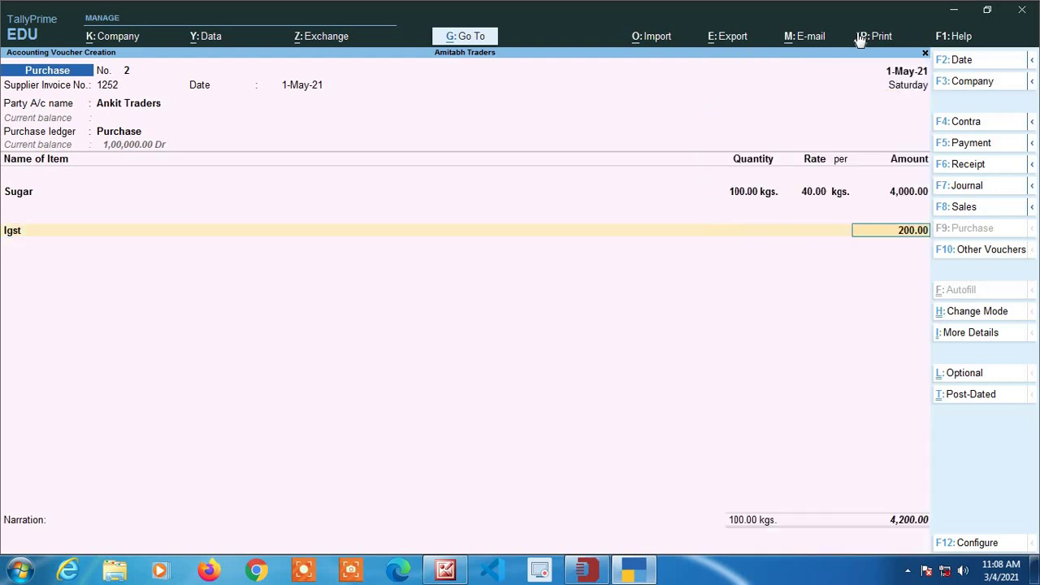
{"action": "key", "text": "BackSpace"}
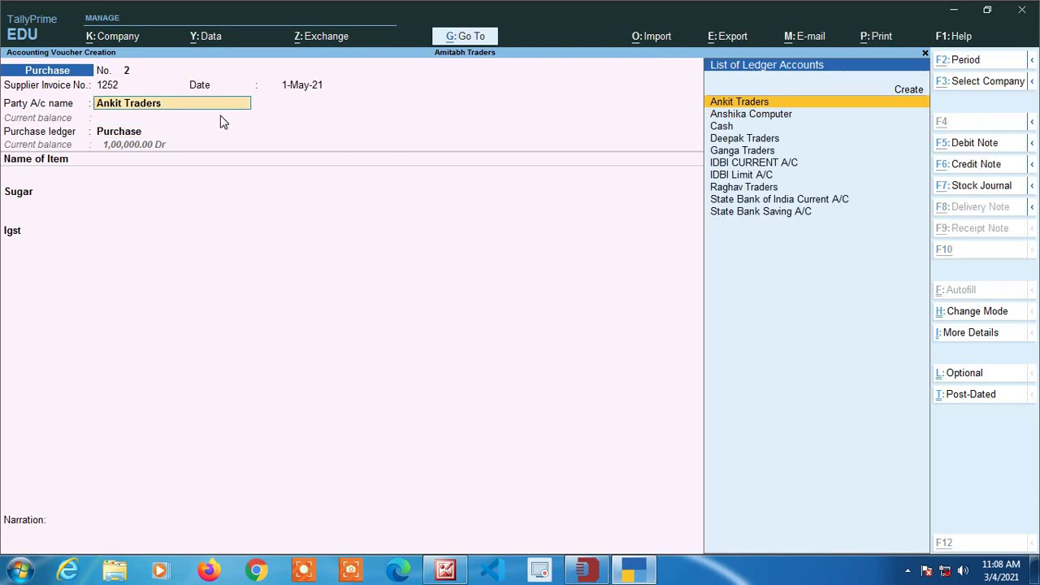
{"action": "key", "text": "alt+c"}
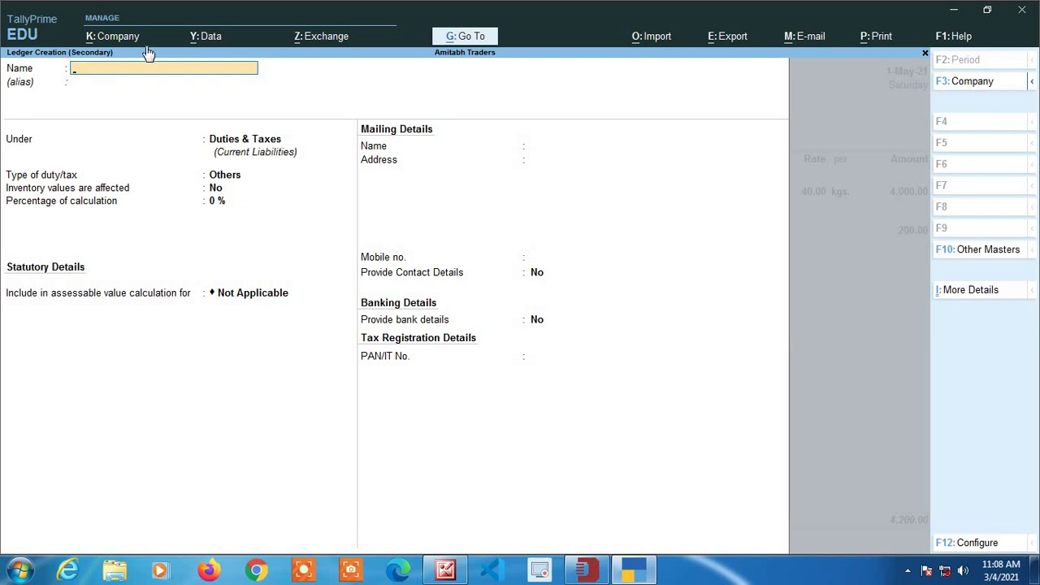
{"action": "key", "text": "Escape"}
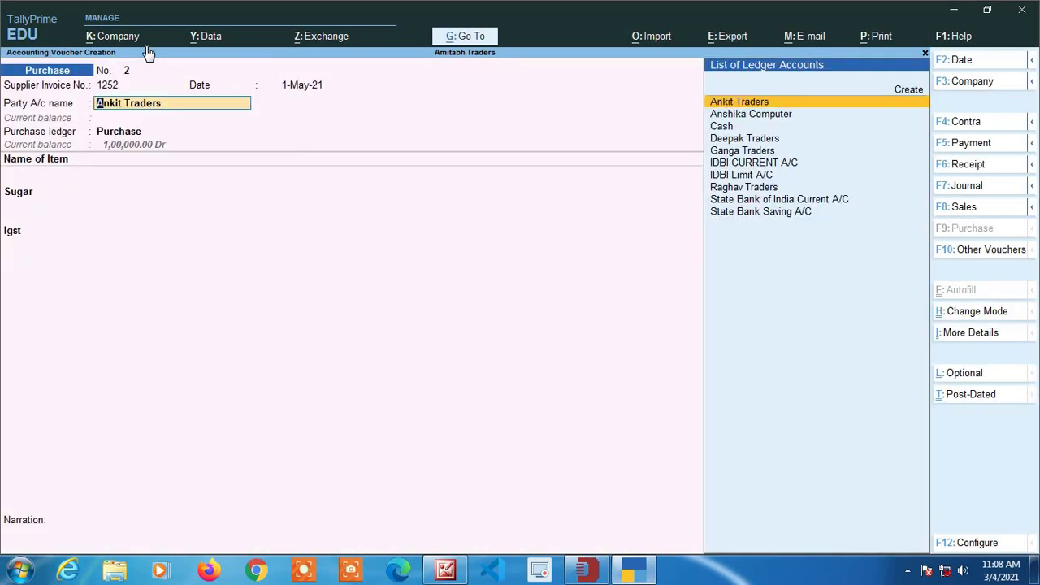
- Open a blank ledger creation form from the voucher's purchase ledger field and quit without saving
{"action": "key", "text": "Return"}
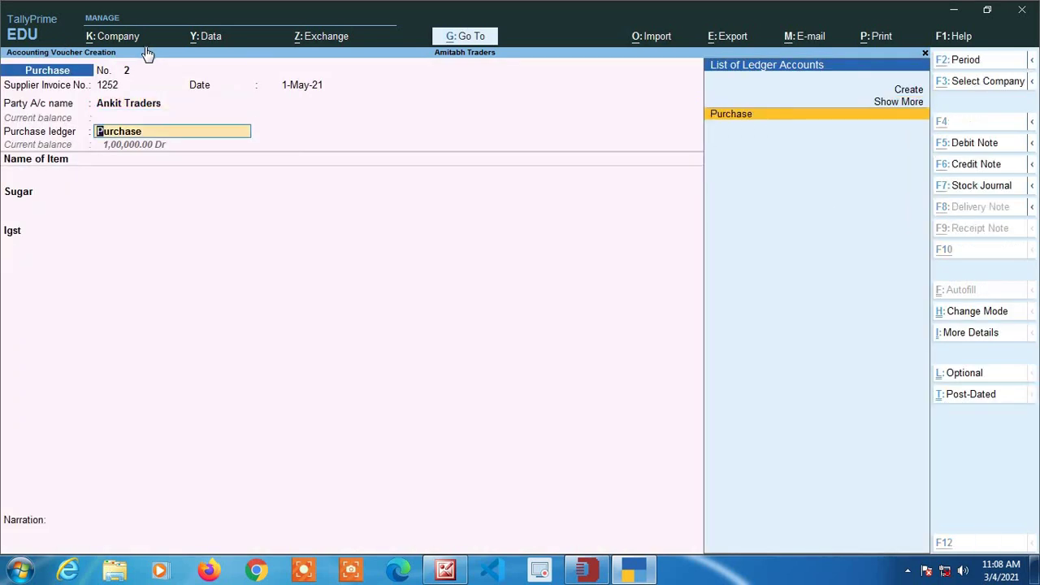
{"action": "key", "text": "alt+c"}
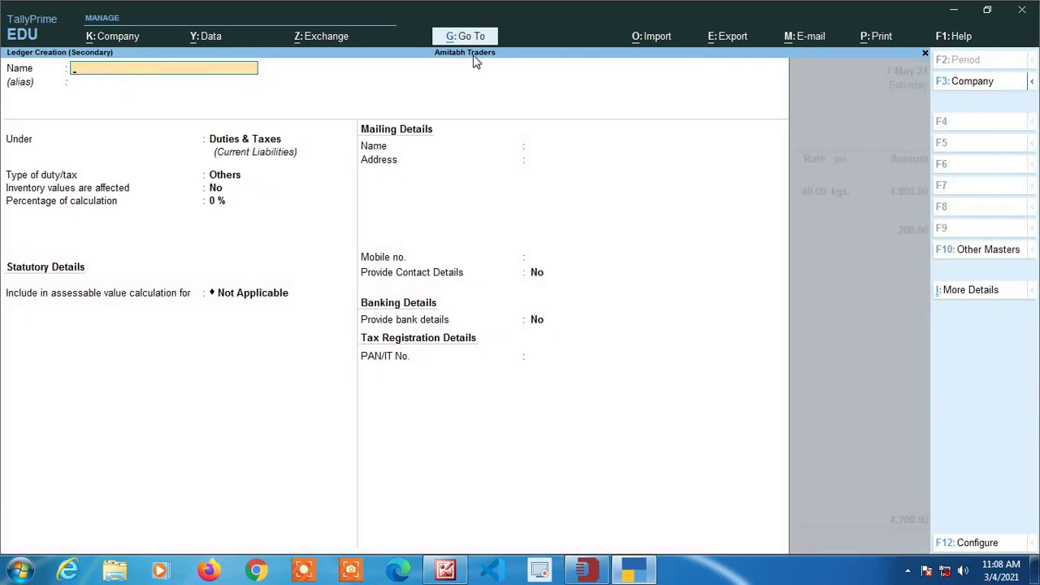
{"action": "key", "text": "Escape"}
{"action": "key", "text": "Return"}
- Open a blank stock item creation form from the Sugar line and quit without saving
{"action": "key", "text": "Return"}
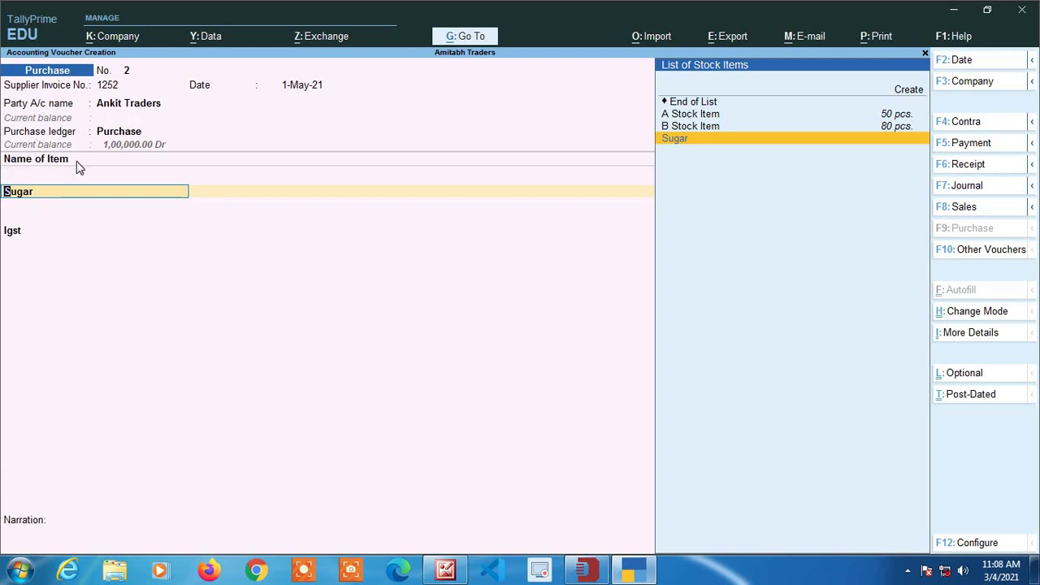
{"action": "key", "text": "alt+c"}
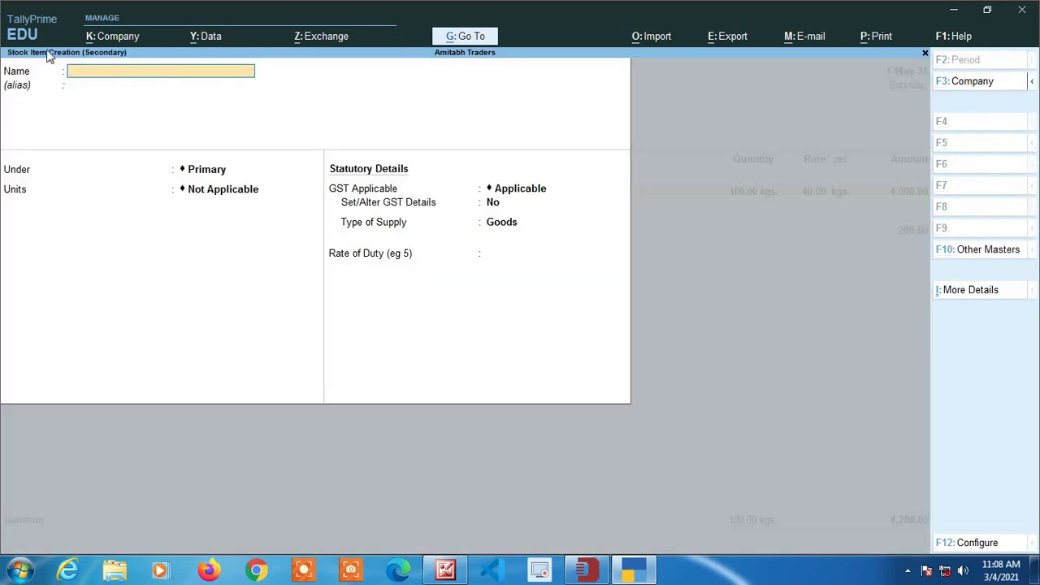
{"action": "key", "text": "Escape"}
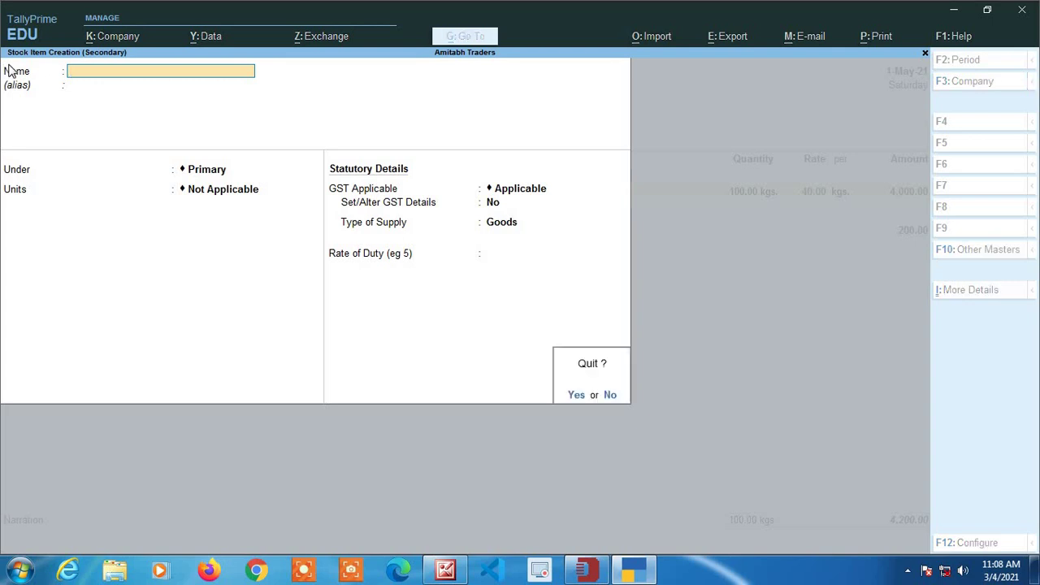
{"action": "key", "text": "Return"}
- Open blank ledger creation forms from the Igst line and the empty line below it, quitting each without saving
{"action": "key", "text": "Return"}
{"action": "key", "text": "Return"}
{"action": "key", "text": "Return"}
{"action": "key", "text": "Return"}
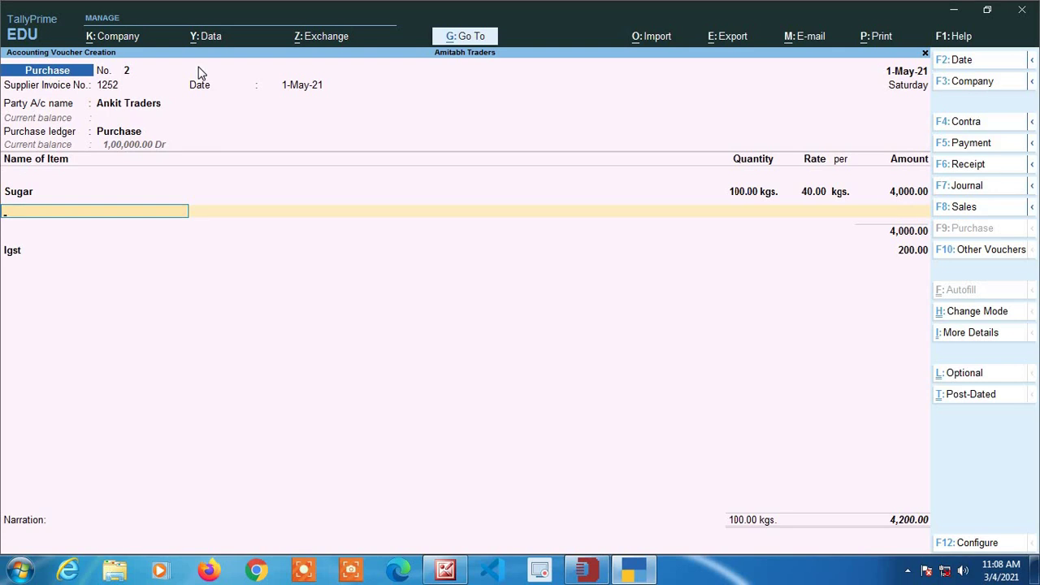
{"action": "key", "text": "Return"}
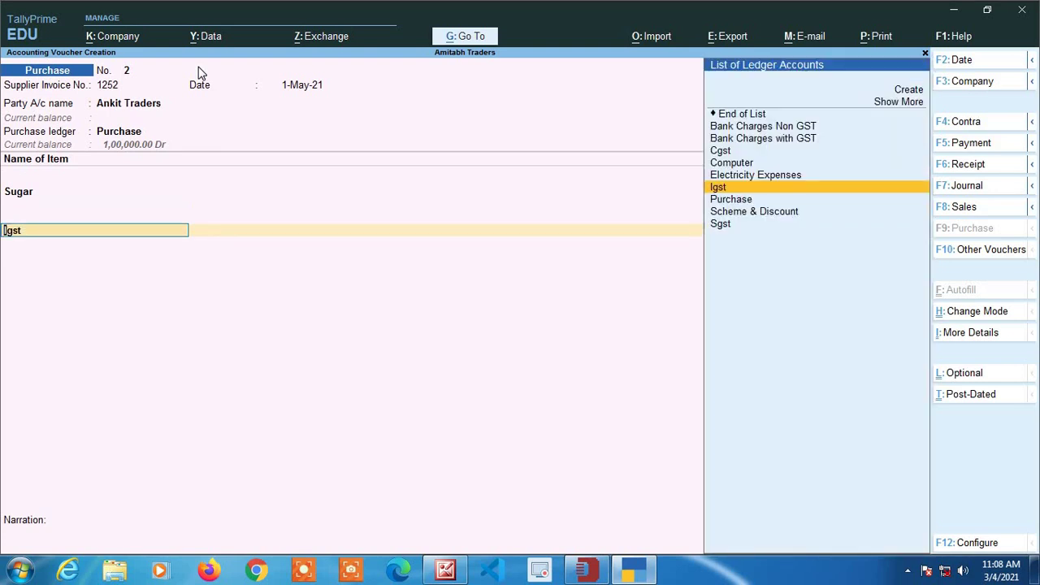
{"action": "key", "text": "alt+c"}
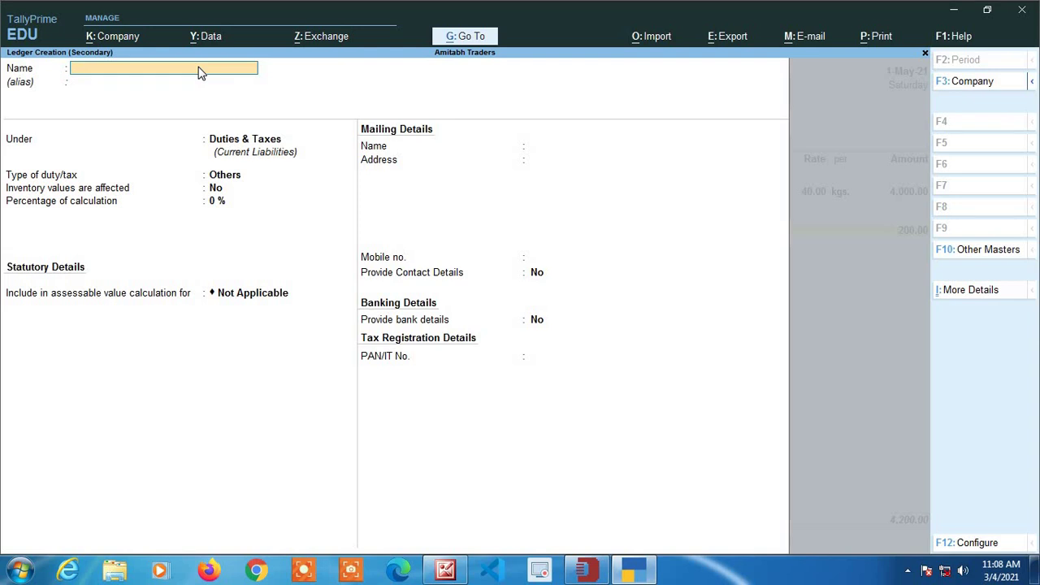
{"action": "key", "text": "Escape"}
{"action": "key", "text": "Return"}
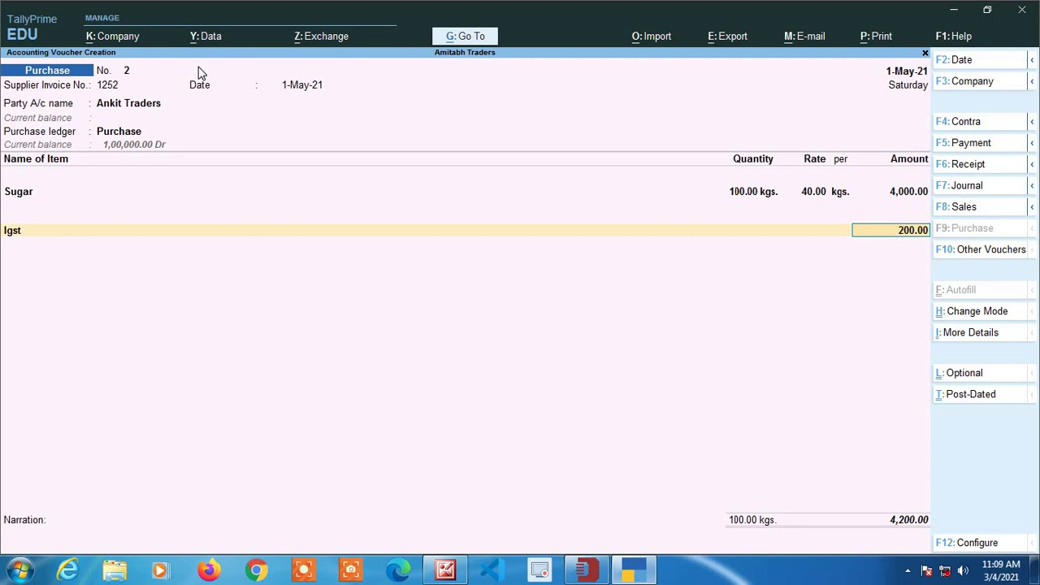
{"action": "key", "text": "Return"}
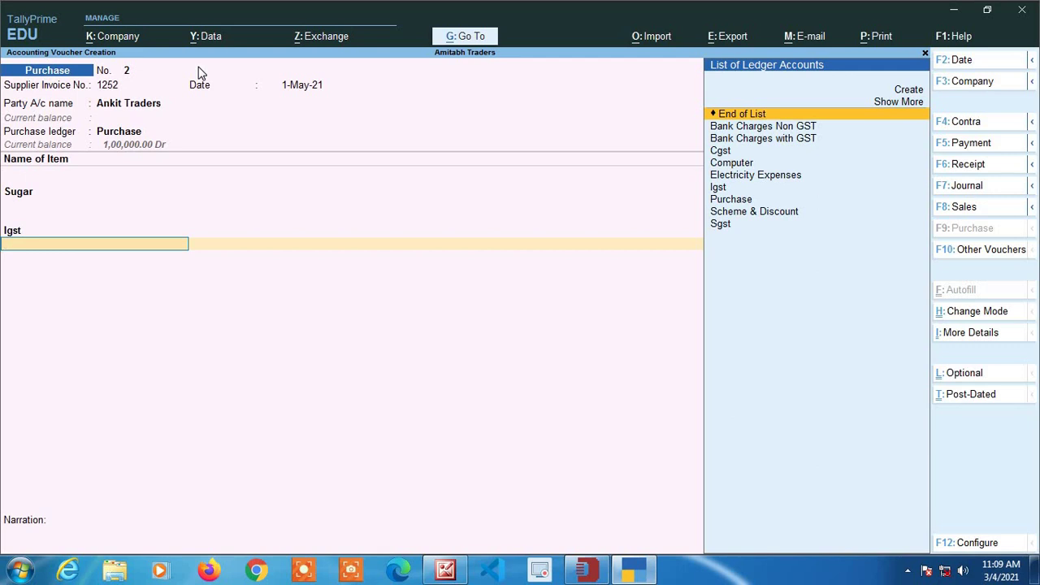
{"action": "key", "text": "alt+c"}
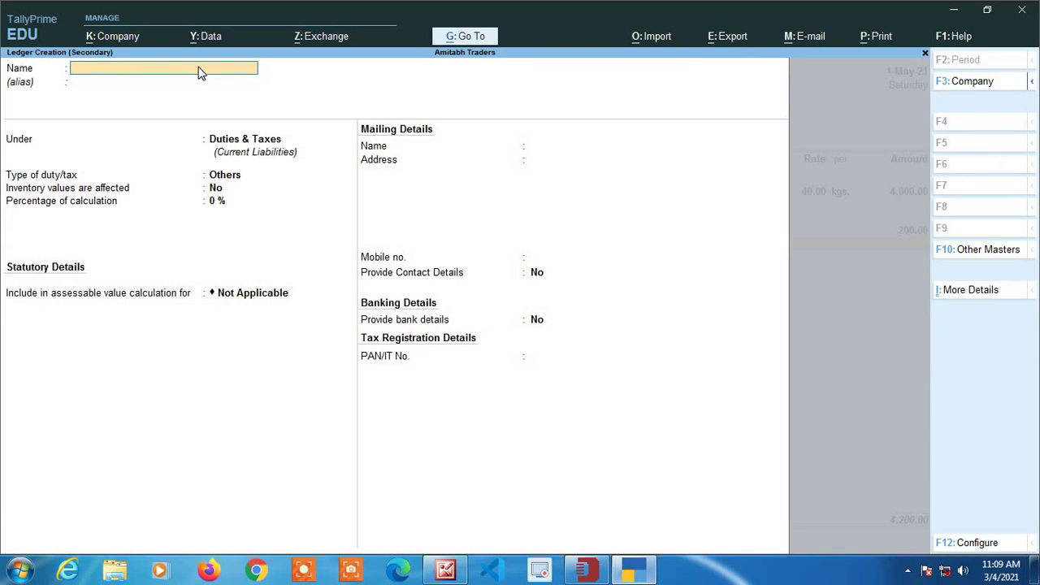
{"action": "key", "text": "Escape"}
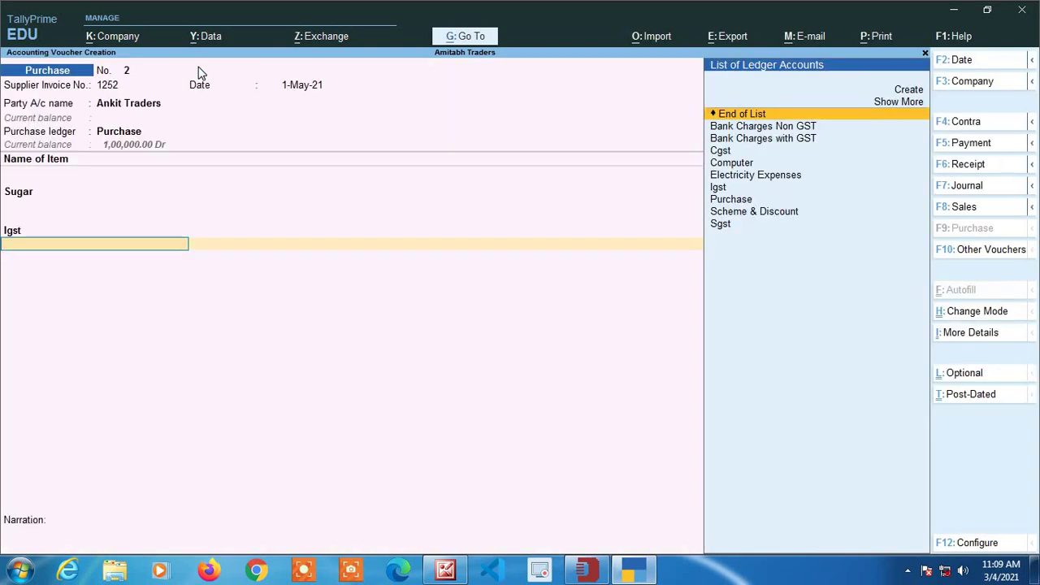
- Go back to the voucher's party account and review the entries from there through the Sugar line to Igst
{"action": "key", "text": "BackSpace"}
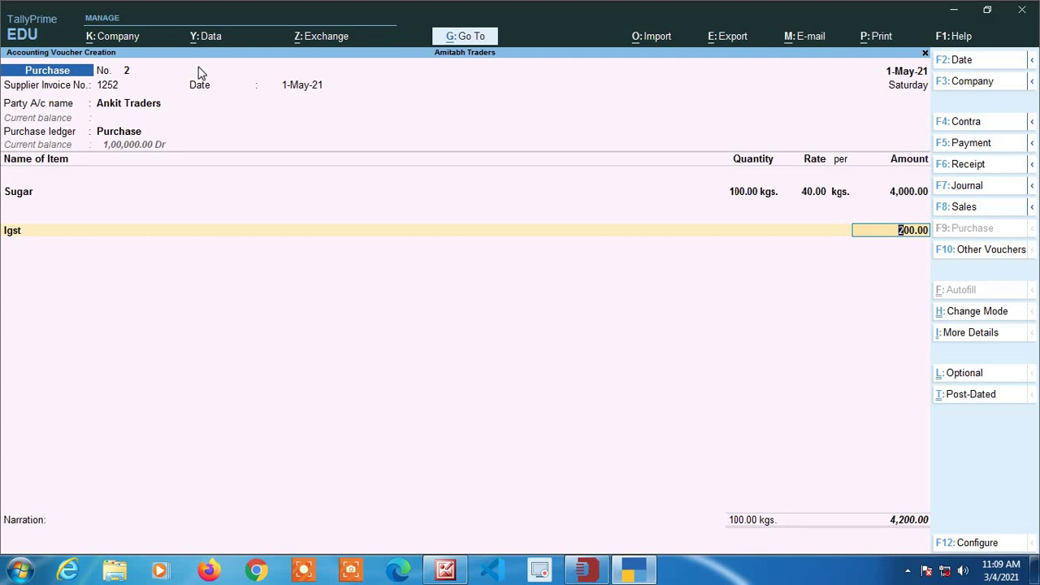
{"action": "key", "text": "BackSpace"}
{"action": "key", "text": "BackSpace"}
{"action": "key", "text": "BackSpace"}
{"action": "key", "text": "BackSpace"}
{"action": "key", "text": "BackSpace"}
{"action": "key", "text": "BackSpace"}
{"action": "key", "text": "BackSpace"}
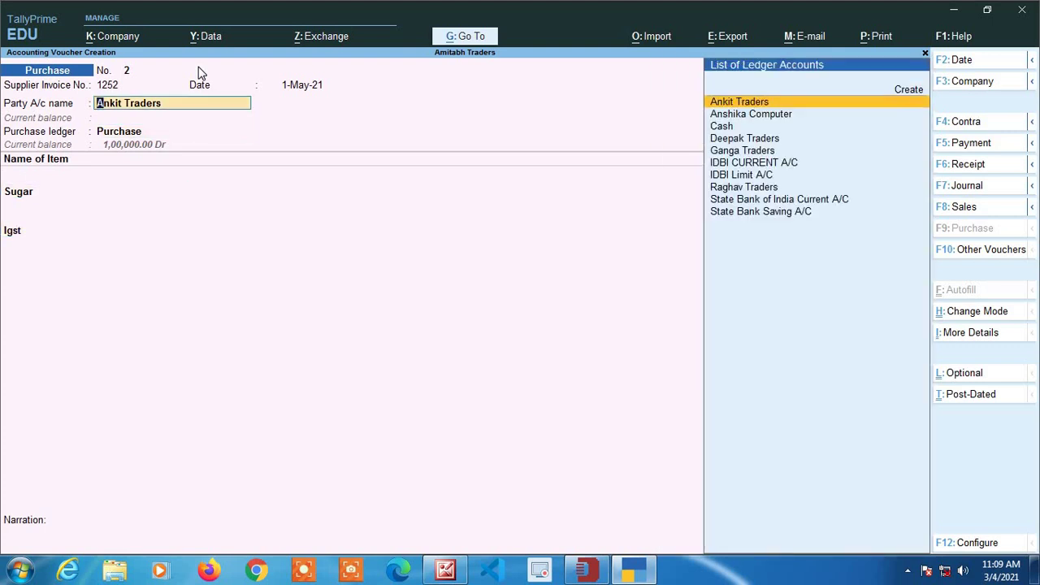
{"action": "key", "text": "Return"}
{"action": "key", "text": "Return"}
{"action": "key", "text": "Return"}
{"action": "key", "text": "Return"}
{"action": "key", "text": "Return"}
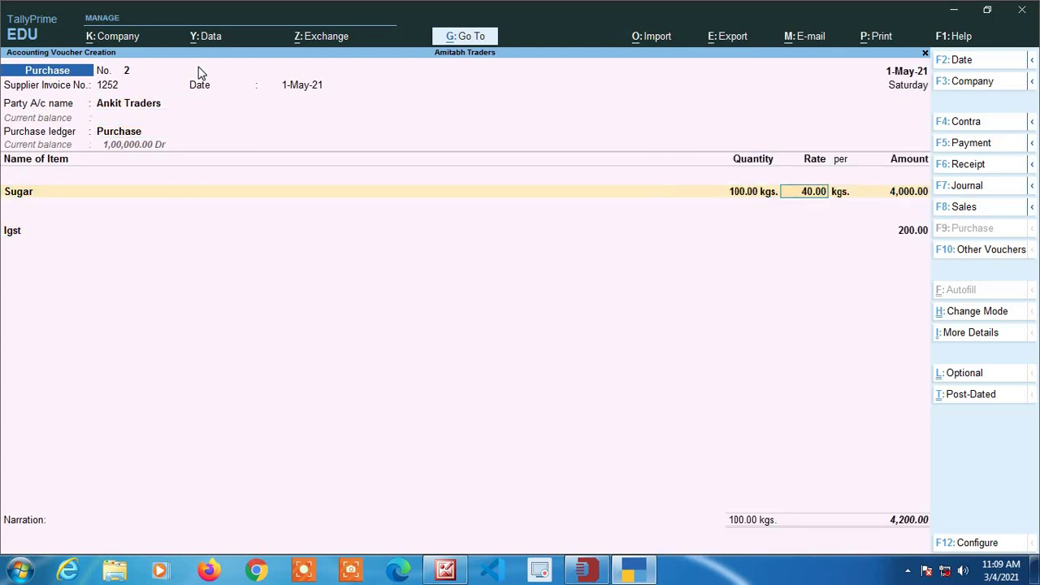
{"action": "key", "text": "Return"}
{"action": "key", "text": "Return"}
{"action": "key", "text": "Return"}
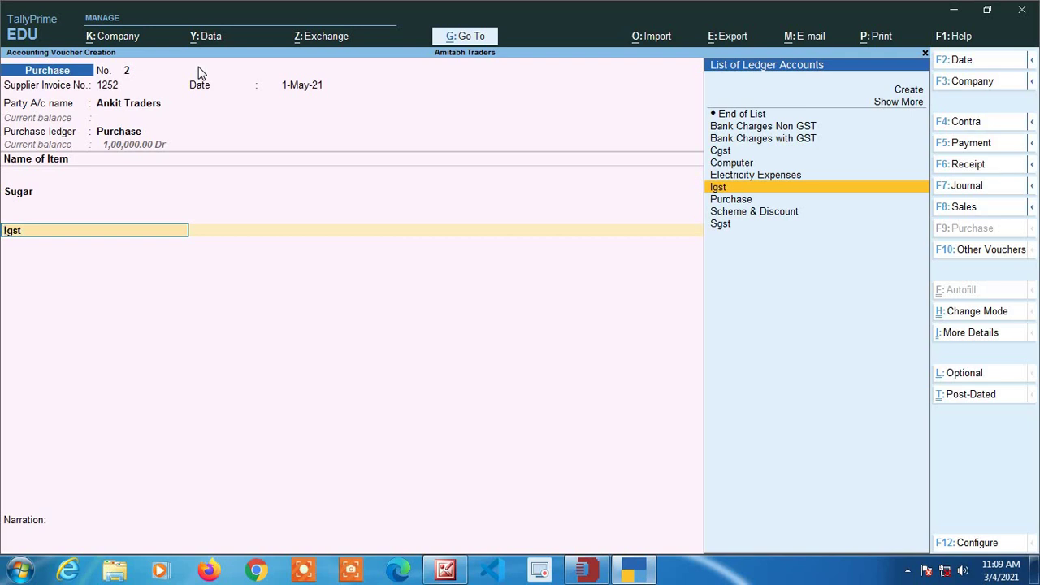
- Return to the voucher's party account and open the Ankit Traders ledger for alteration
{"action": "key", "text": "BackSpace"}
{"action": "key", "text": "BackSpace"}
{"action": "key", "text": "BackSpace"}
{"action": "key", "text": "BackSpace"}
{"action": "key", "text": "BackSpace"}
{"action": "key", "text": "BackSpace"}
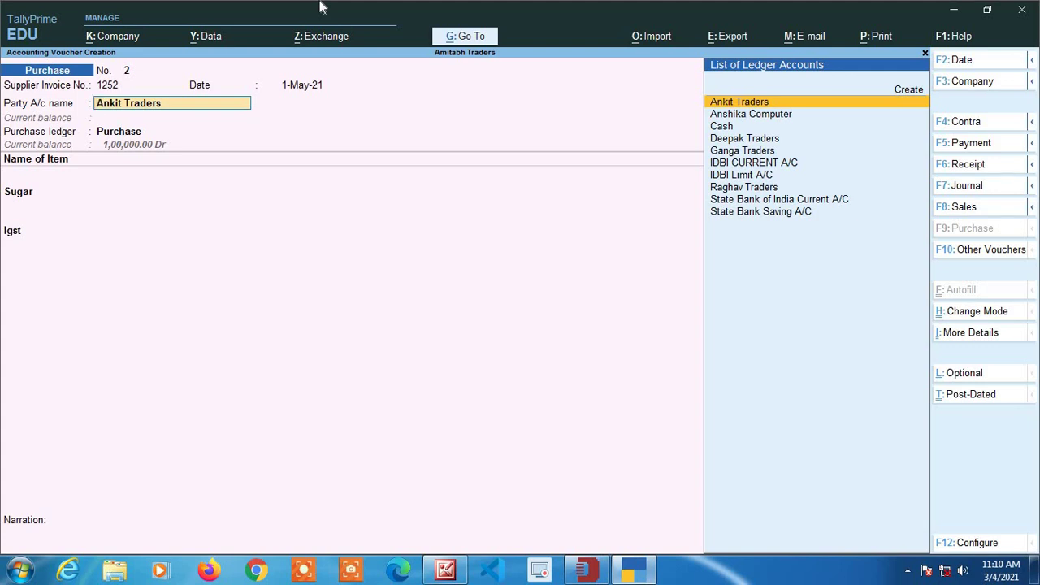
{"action": "key", "text": "ctrl+Return"}
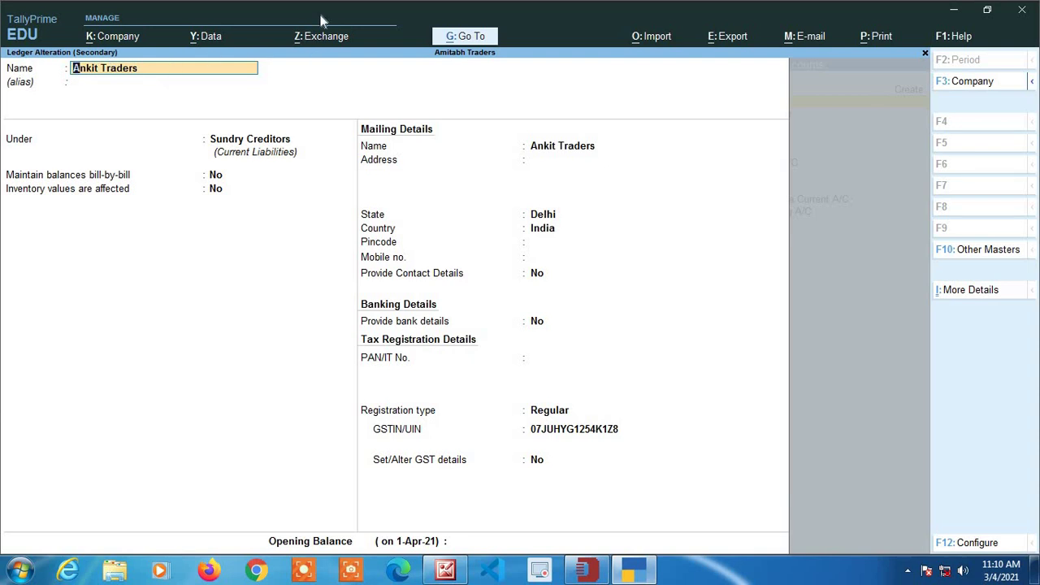
- Enter the supplier's address in the mailing details of the Ankit Traders ledger
{"action": "key", "text": "Return"}
{"action": "key", "text": "Return"}
{"action": "key", "text": "Return"}
{"action": "key", "text": "Return"}
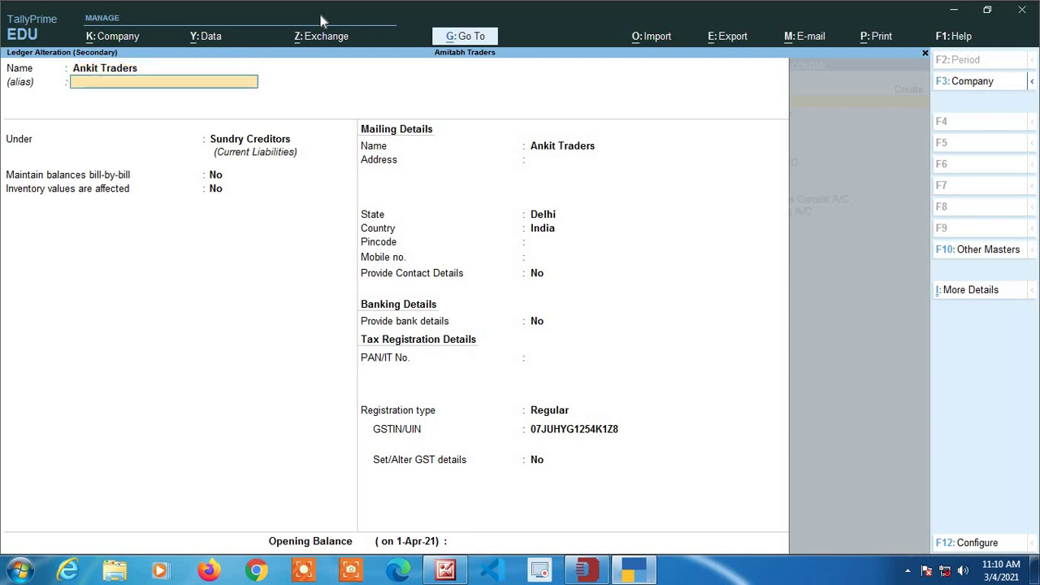
{"action": "key", "text": "Return"}
{"action": "key", "text": "Return"}
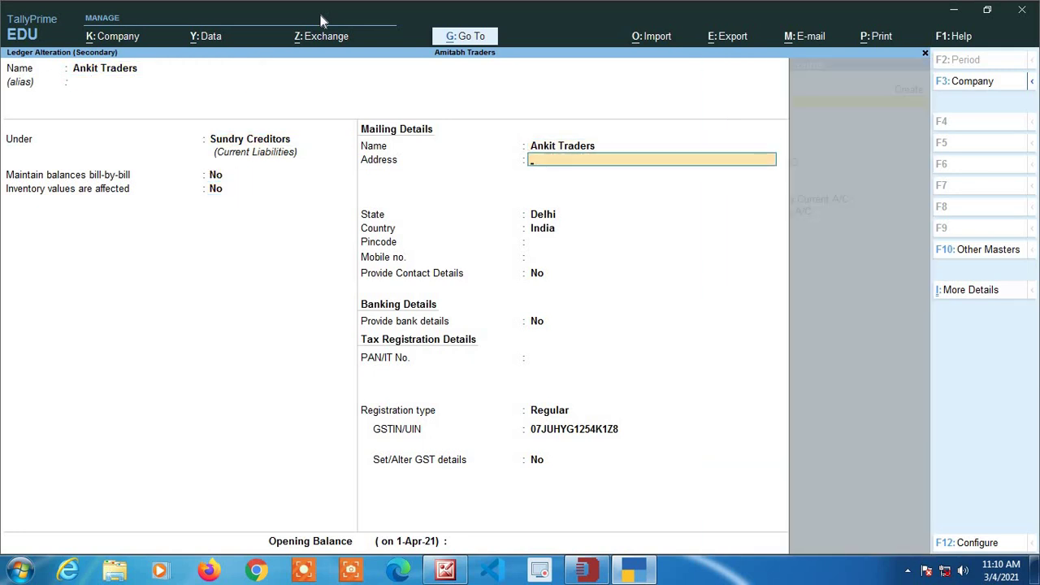
{"action": "type", "text": "Gandhi Nagar"}
{"action": "key", "text": "Return"}
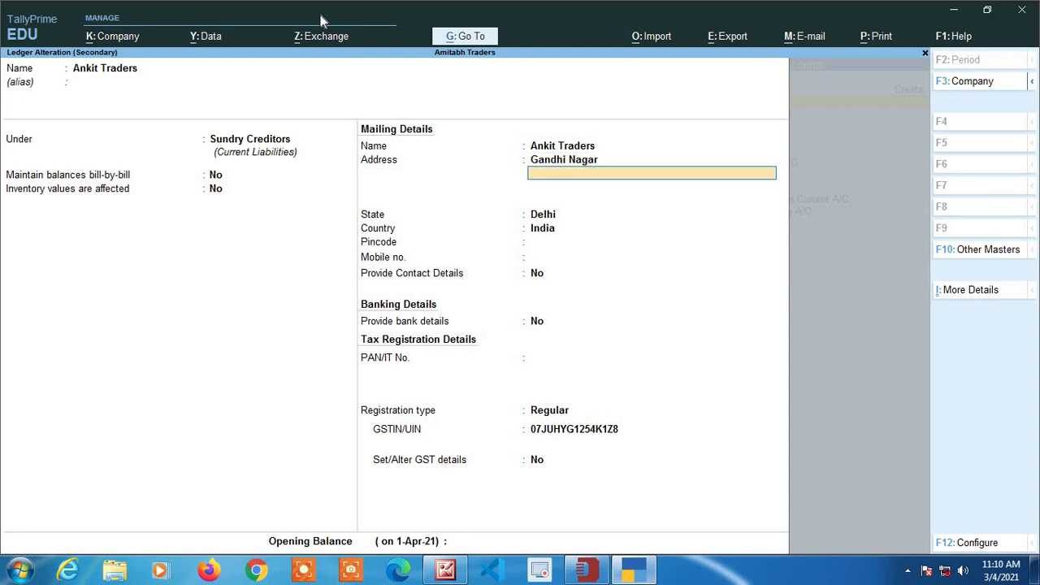
- Keep the remaining Ankit Traders details, including the Regular registration type, and save the altered ledger
{"action": "key", "text": "Return"}
{"action": "key", "text": "Return"}
{"action": "key", "text": "Return"}
{"action": "key", "text": "Return"}
{"action": "key", "text": "Return"}
{"action": "key", "text": "Return"}
{"action": "key", "text": "Return"}
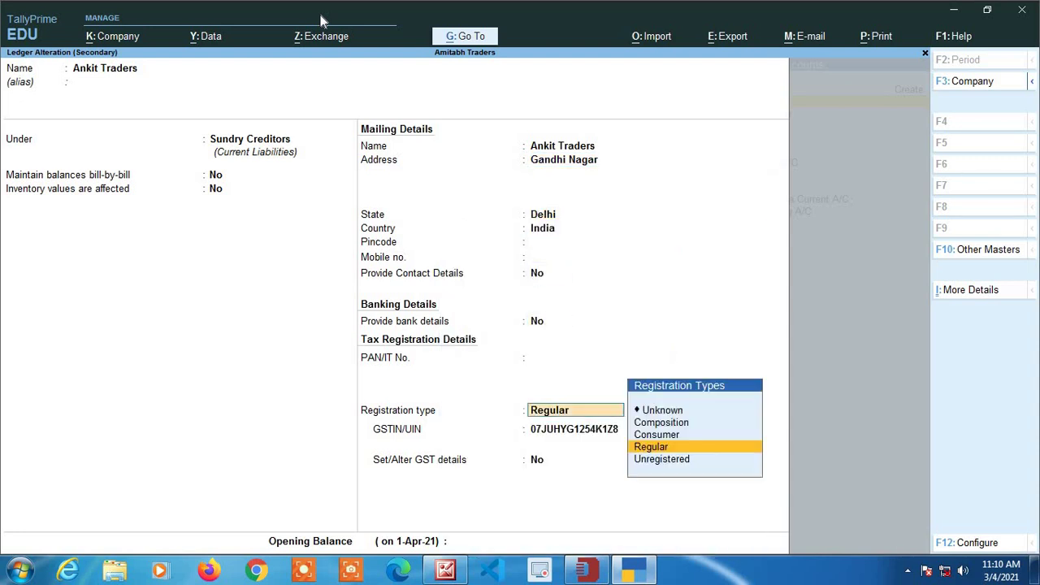
{"action": "key", "text": "Return"}
{"action": "key", "text": "Return"}
{"action": "key", "text": "Return"}
{"action": "key", "text": "Return"}
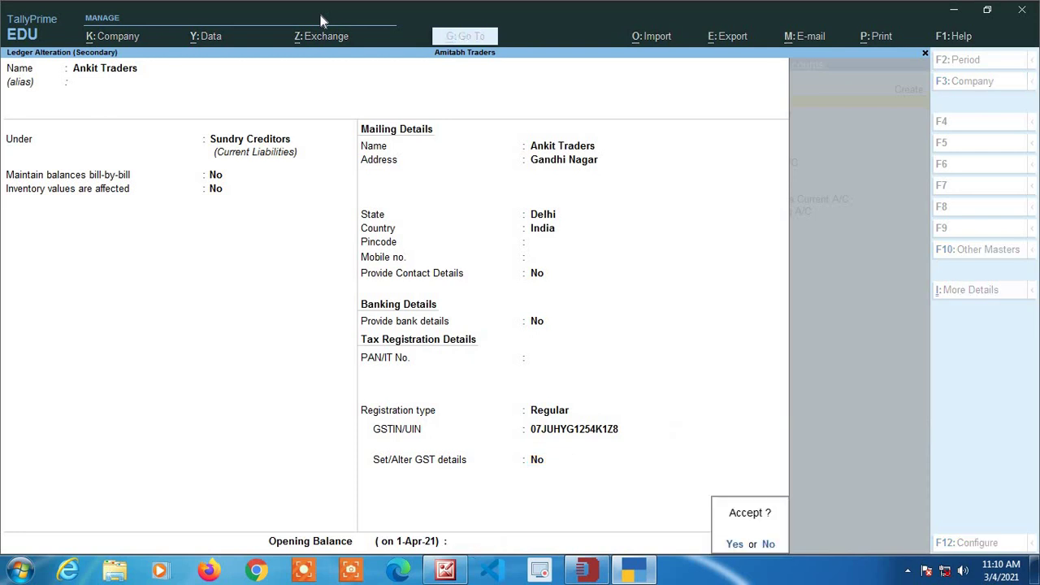
{"action": "key", "text": "Return"}
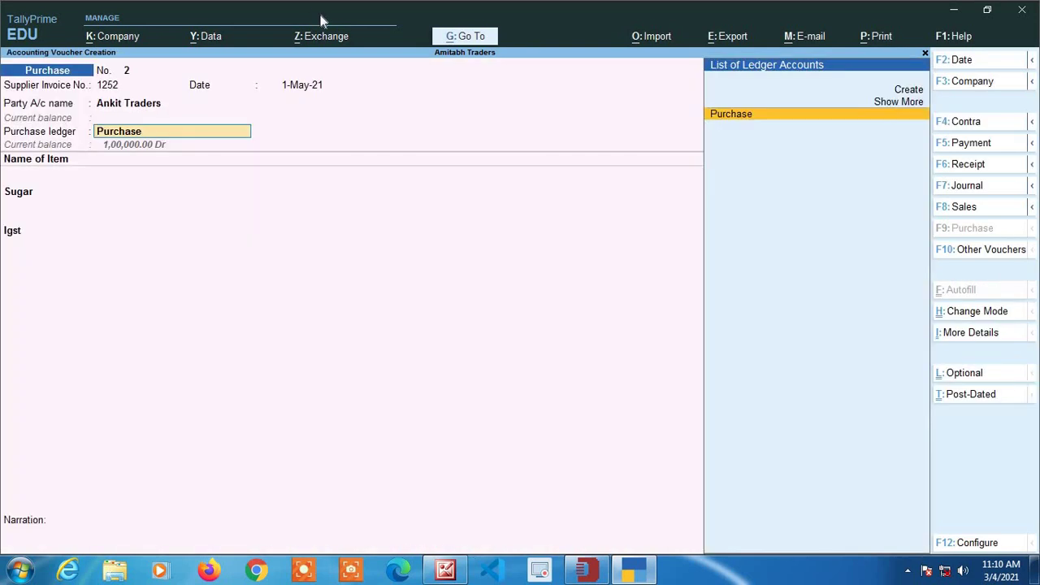
- Reopen the Ankit Traders ledger from the voucher's party account, check its saved address and GST registration details, and quit the alteration
{"action": "key", "text": "BackSpace"}
{"action": "key", "text": "ctrl+Return"}
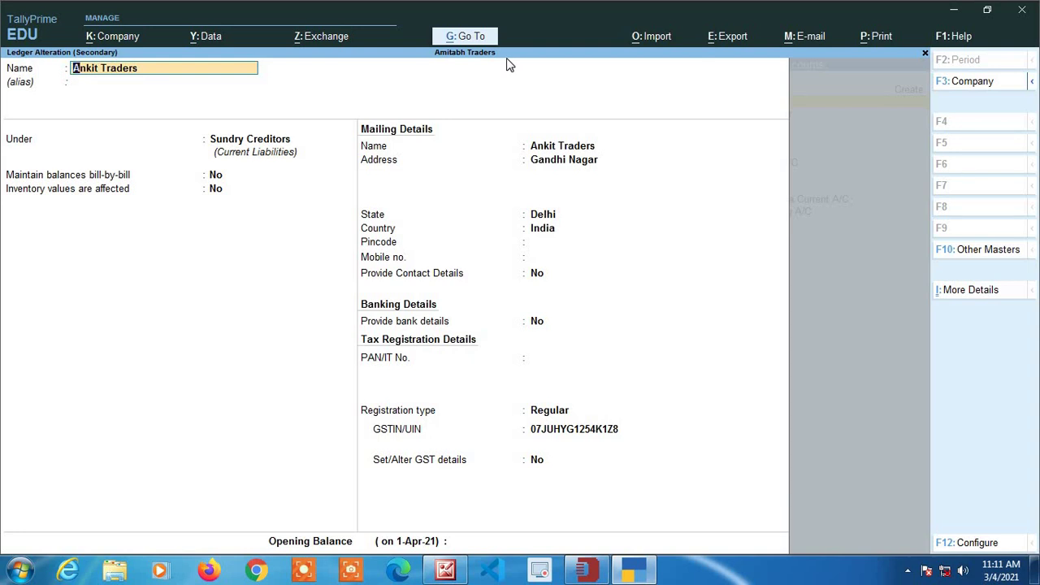
{"action": "key", "text": "Escape"}
{"action": "key", "text": "Escape"}
{"action": "key", "text": "Return"}
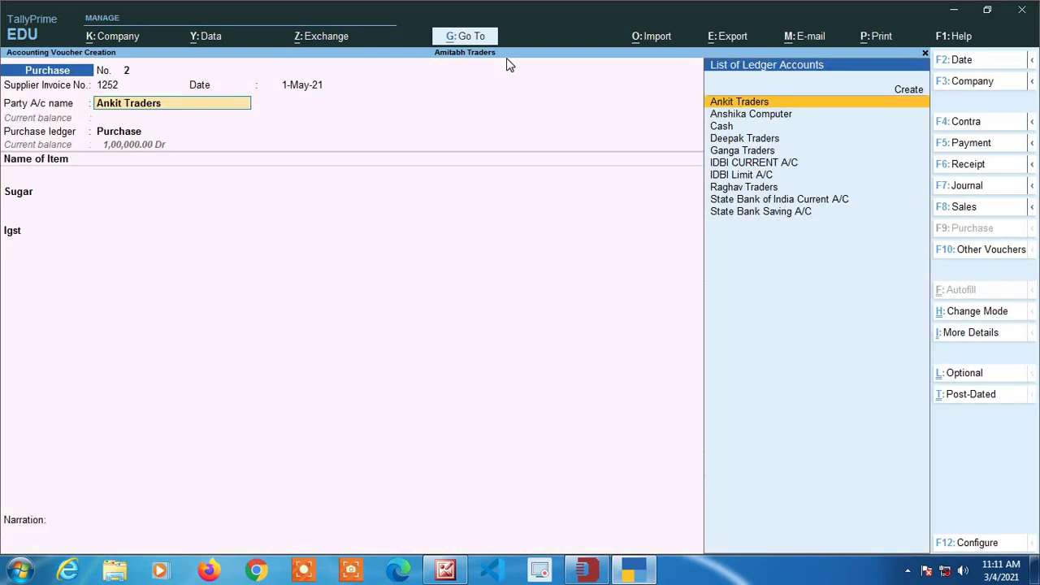
- Open the Sugar stock item for alteration from its voucher line and set Set/Alter GST Details to Yes
{"action": "key", "text": "Return"}
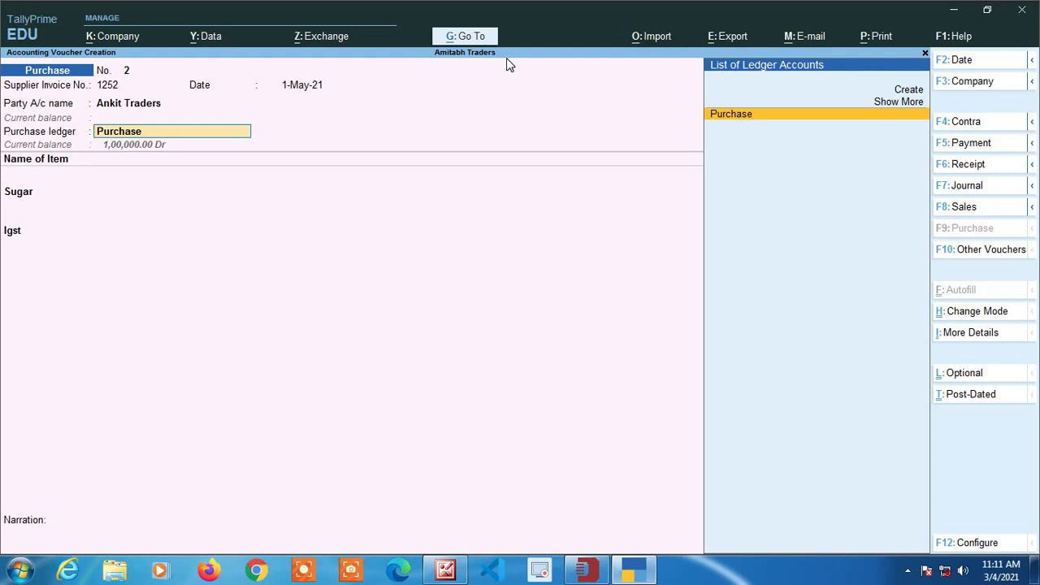
{"action": "key", "text": "Return"}
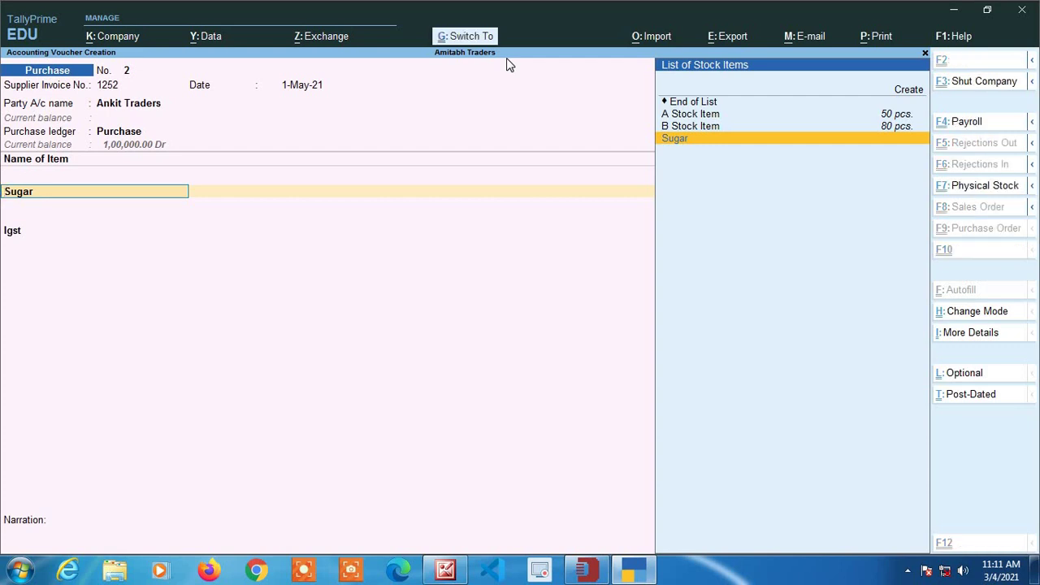
{"action": "key", "text": "ctrl+Return"}
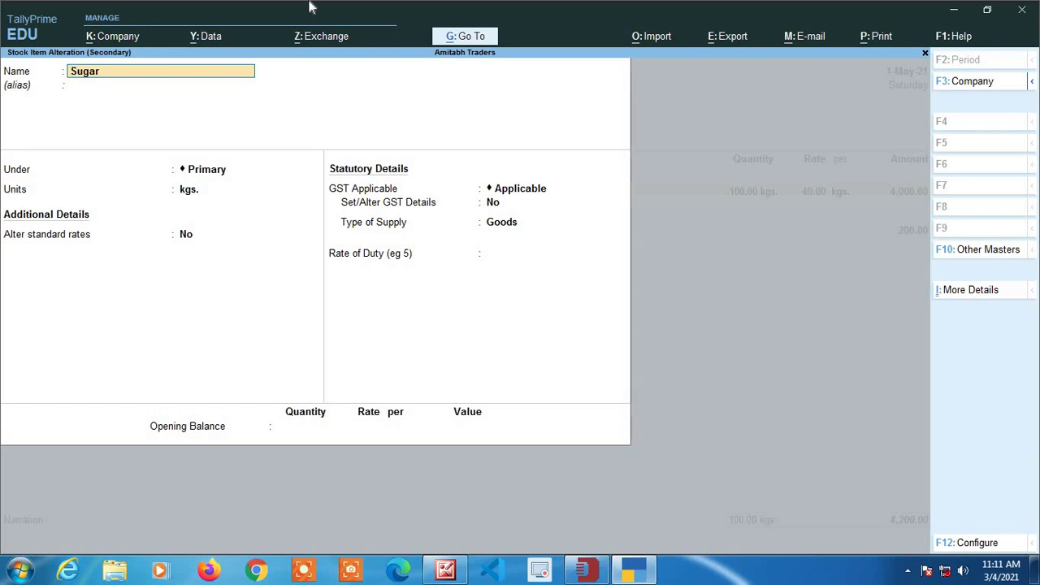
{"action": "key", "text": "Return"}
{"action": "key", "text": "Return"}
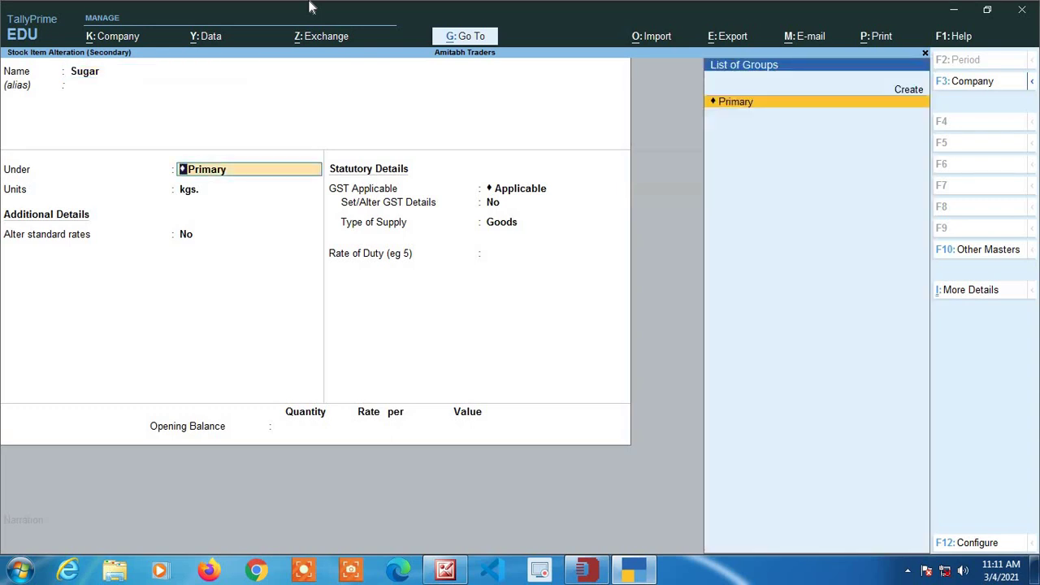
{"action": "key", "text": "Return"}
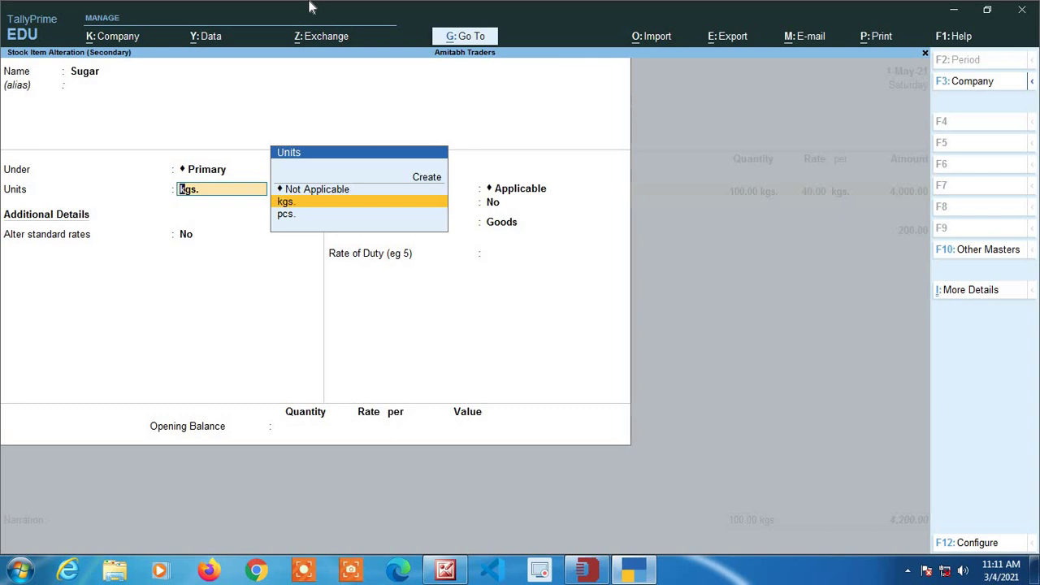
{"action": "key", "text": "Return"}
{"action": "key", "text": "Return"}
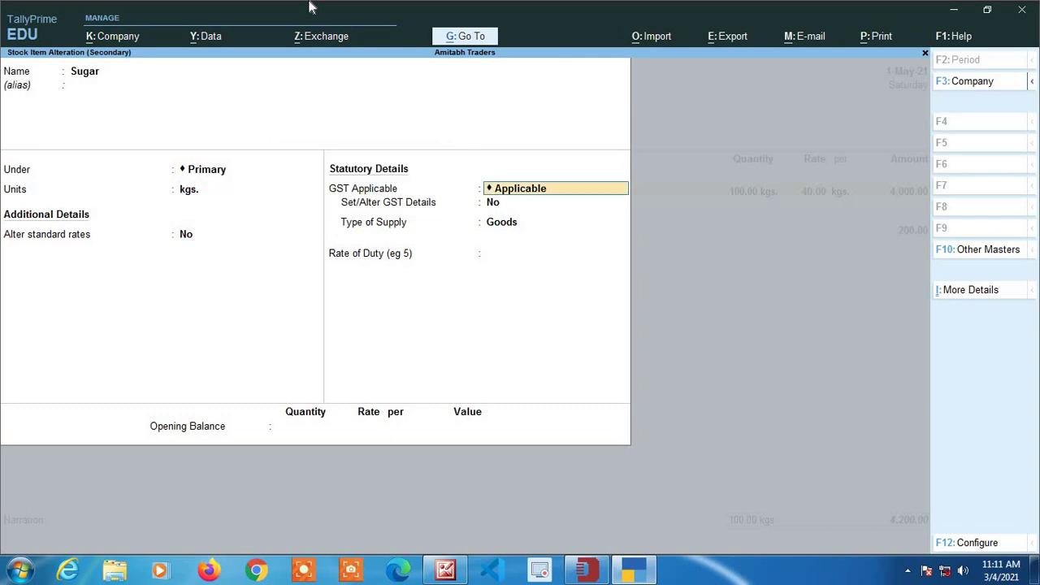
{"action": "key", "text": "Return"}
{"action": "type", "text": "y"}
{"action": "key", "text": "Return"}
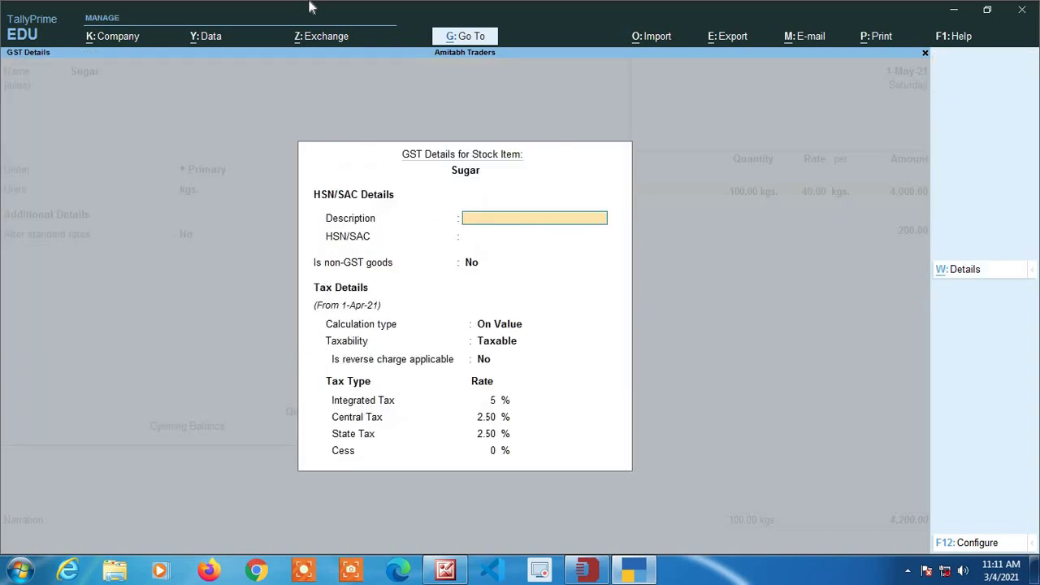
- Enter HSN/SAC 1234 in Sugar's GST details, leaving the description blank and keeping the existing tax settings
{"action": "key", "text": "Return"}
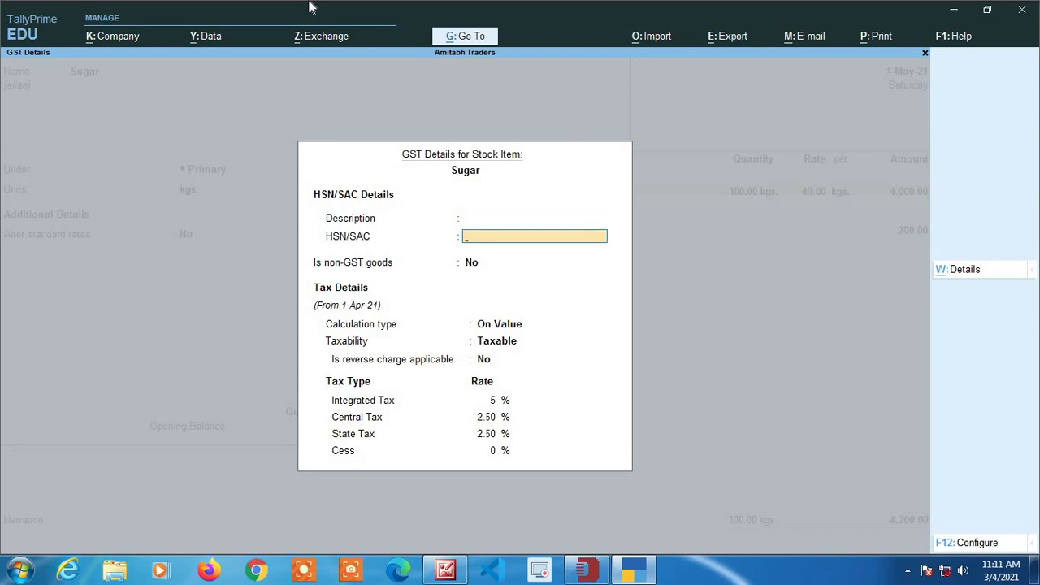
{"action": "type", "text": "1234"}
{"action": "key", "text": "Return"}
{"action": "key", "text": "Return"}
{"action": "key", "text": "Return"}
{"action": "key", "text": "Return"}
{"action": "key", "text": "Return"}
{"action": "key", "text": "Return"}
{"action": "key", "text": "Return"}
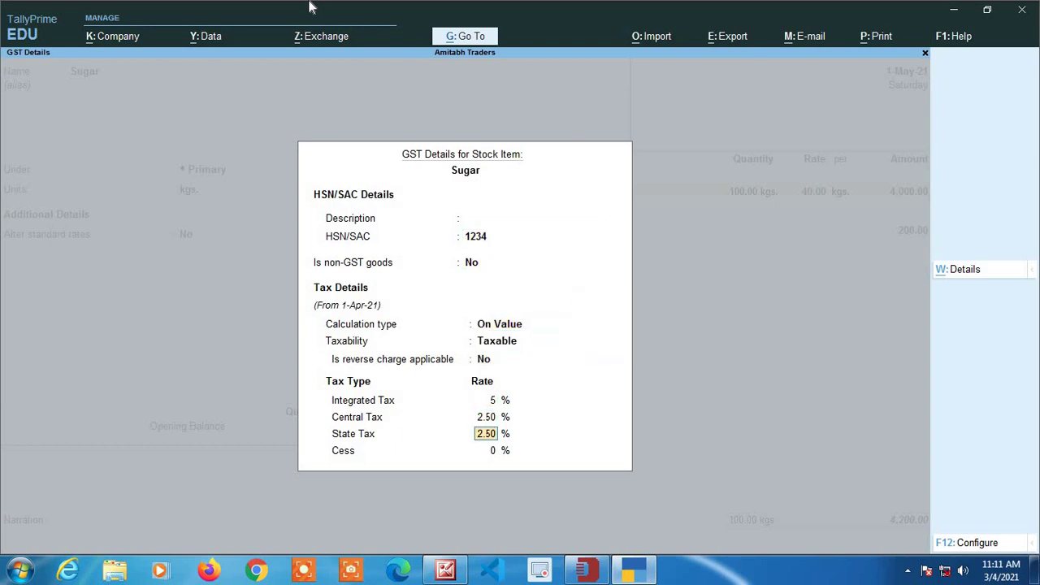
{"action": "key", "text": "Return"}
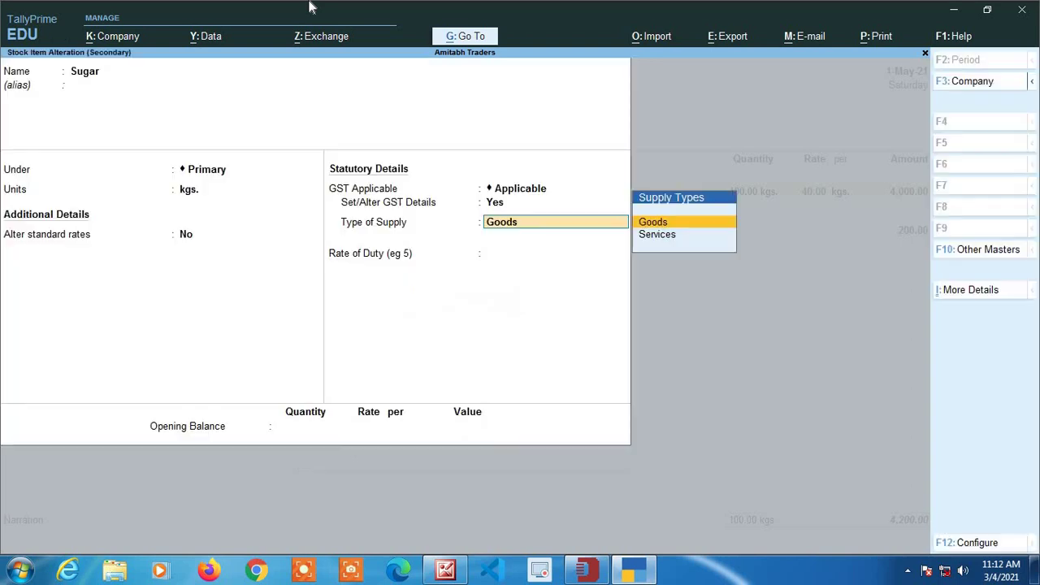
- Keep Goods as Sugar's type of supply and save the altered stock item
{"action": "key", "text": "Return"}
{"action": "key", "text": "Return"}
{"action": "key", "text": "Return"}
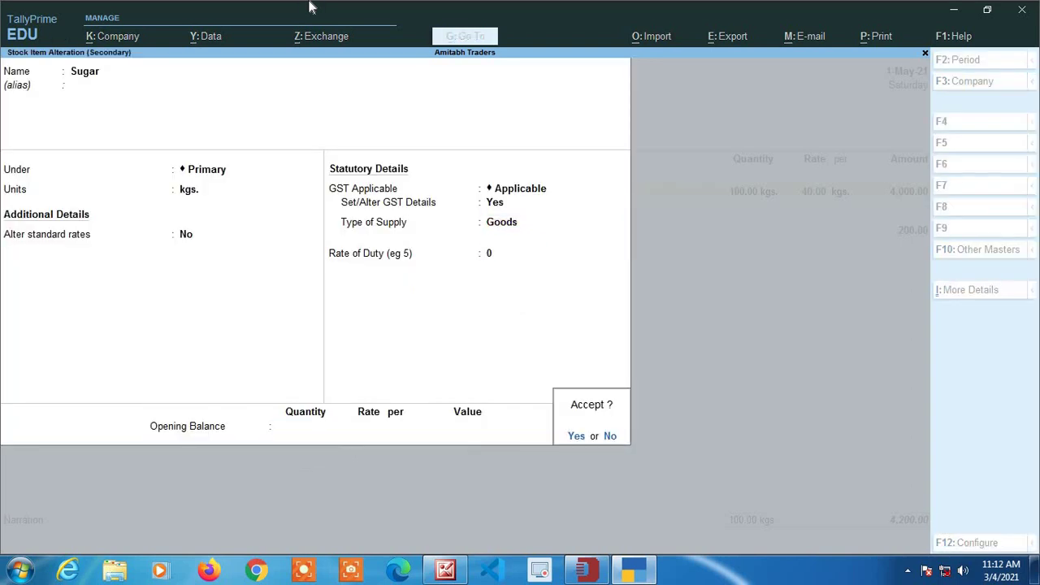
{"action": "key", "text": "Return"}
- Reopen the Sugar stock item from the voucher and open its GST details to check the HSN/SAC code
{"action": "key", "text": "BackSpace"}
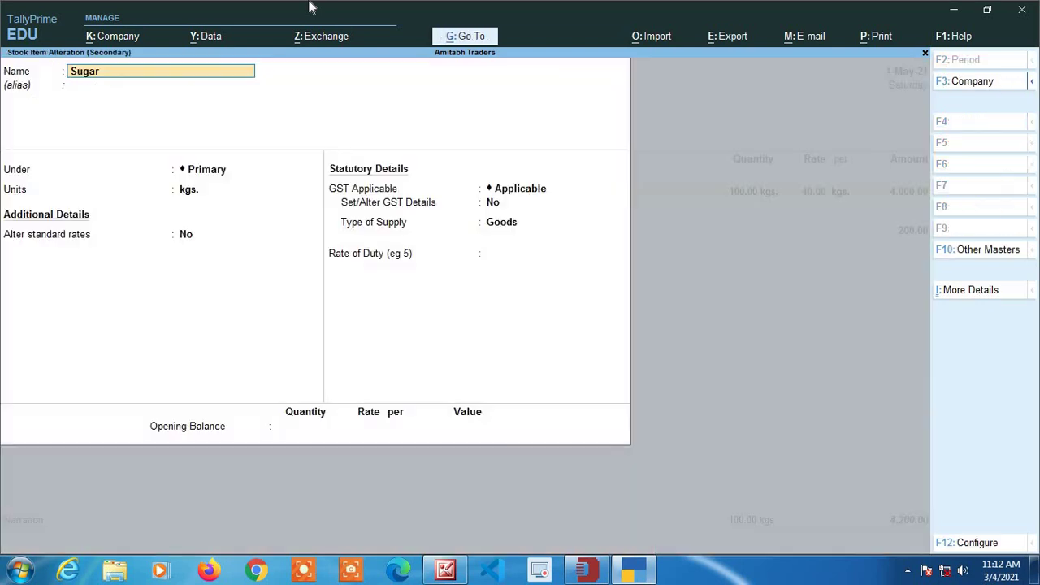
{"action": "key", "text": "ctrl+Return"}
{"action": "key", "text": "Return"}
{"action": "key", "text": "Return"}
{"action": "key", "text": "Return"}
{"action": "key", "text": "Return"}
{"action": "key", "text": "Return"}
{"action": "key", "text": "Return"}
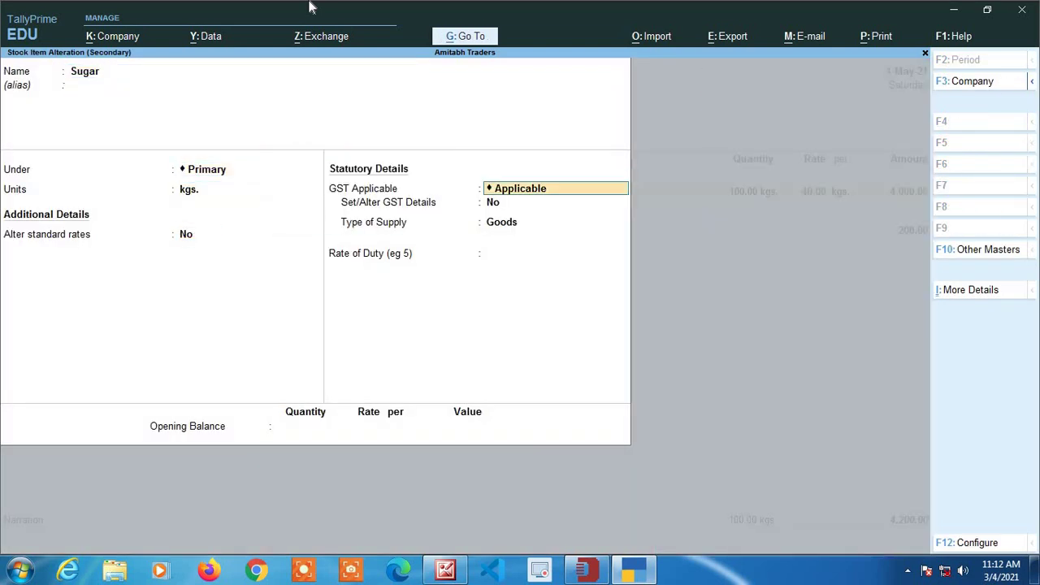
{"action": "type", "text": "y"}
{"action": "key", "text": "Return"}
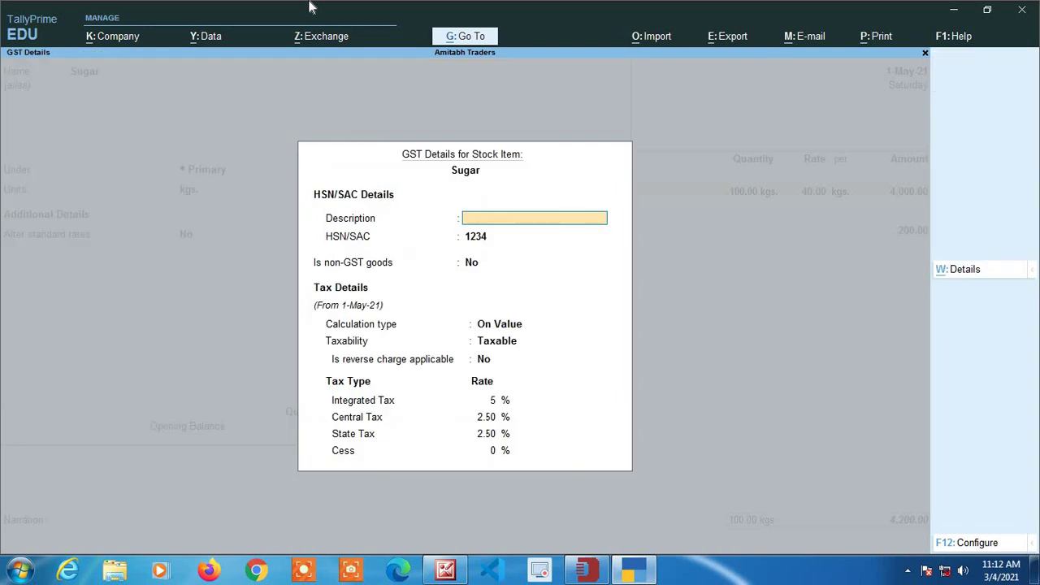
{"action": "key", "text": "Return"}
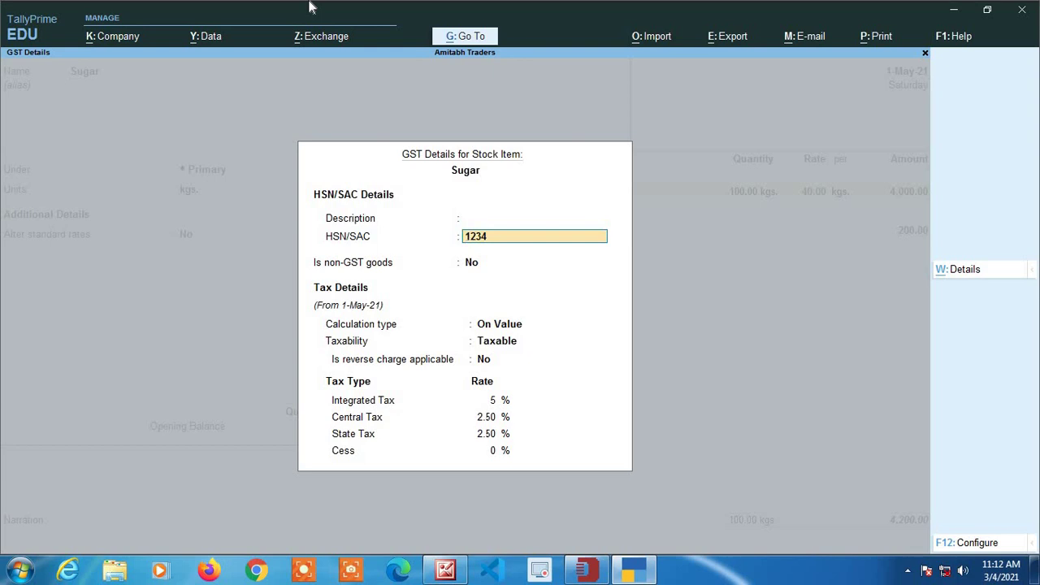
- Keep the remaining GST details and the Goods supply type for Sugar, and accept the stock item again
{"action": "key", "text": "Return"}
{"action": "key", "text": "Return"}
{"action": "key", "text": "Return"}
{"action": "key", "text": "Return"}
{"action": "key", "text": "Return"}
{"action": "key", "text": "Return"}
{"action": "key", "text": "Return"}
{"action": "key", "text": "Return"}
{"action": "key", "text": "Return"}
{"action": "key", "text": "Return"}
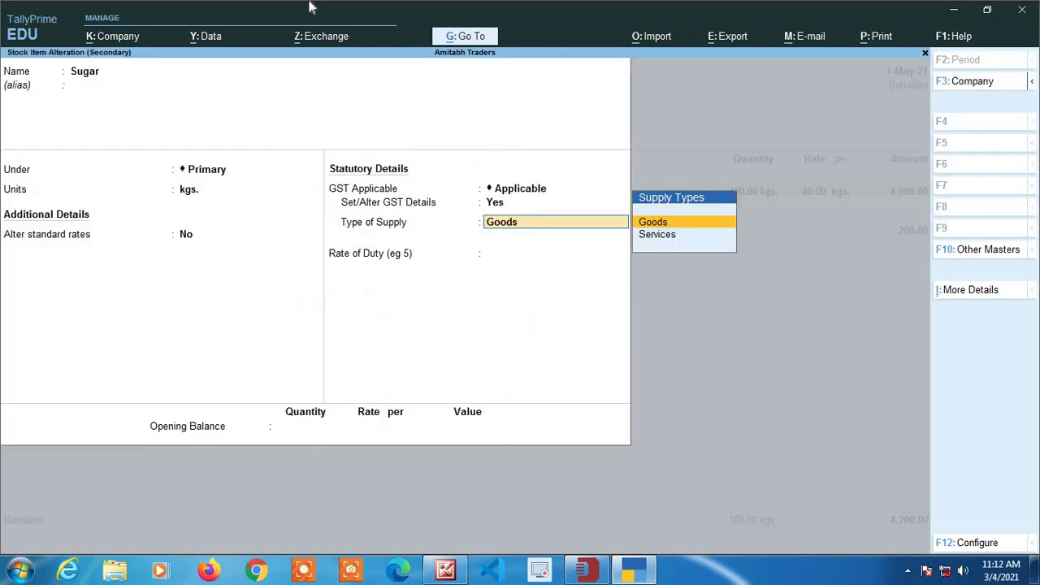
{"action": "key", "text": "Return"}
{"action": "key", "text": "Return"}
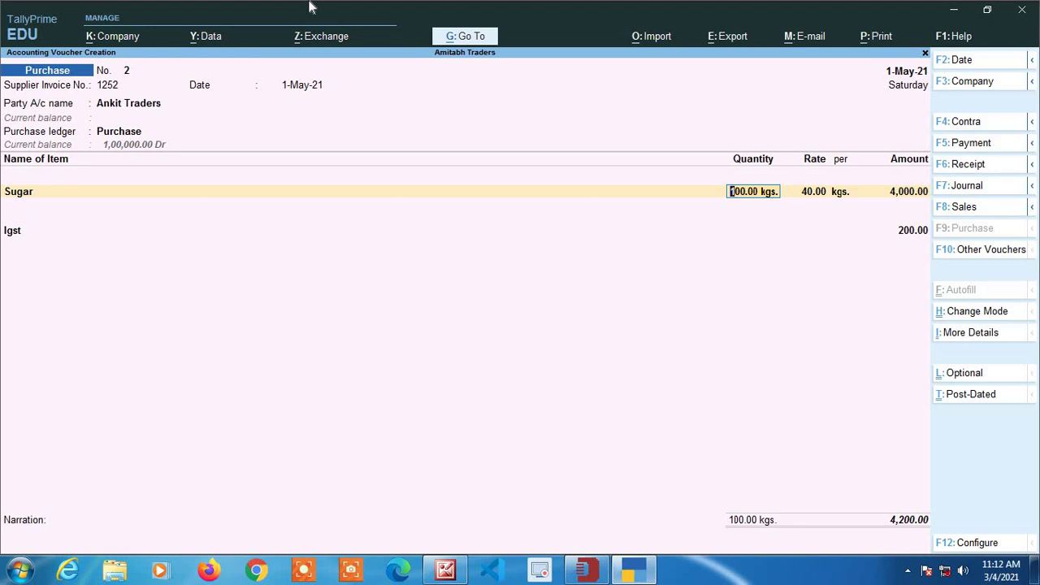
- Reopen the Sugar stock item from its voucher line, review its group and units, and quit the alteration
{"action": "key", "text": "BackSpace"}
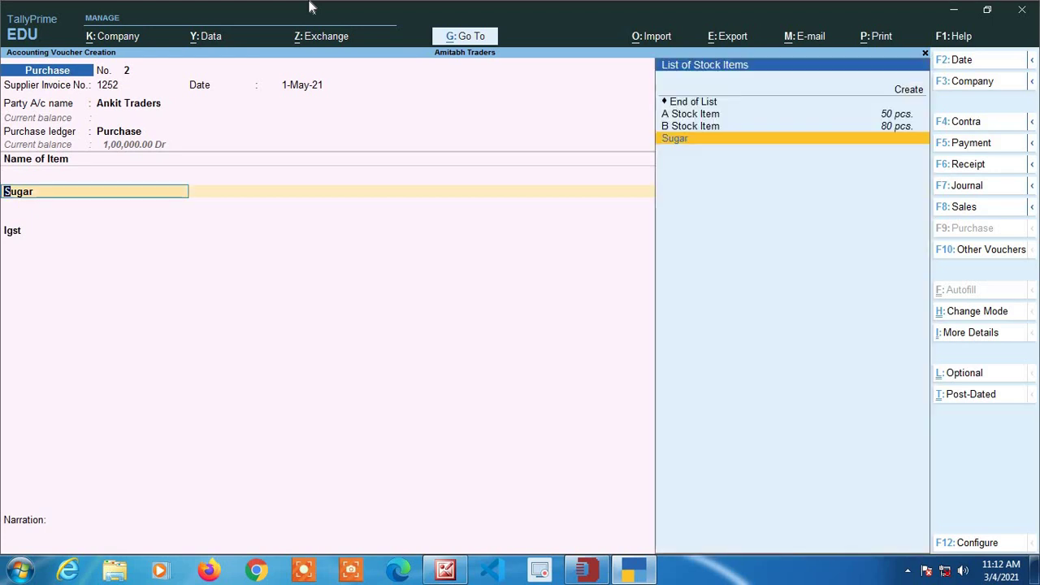
{"action": "key", "text": "ctrl+Return"}
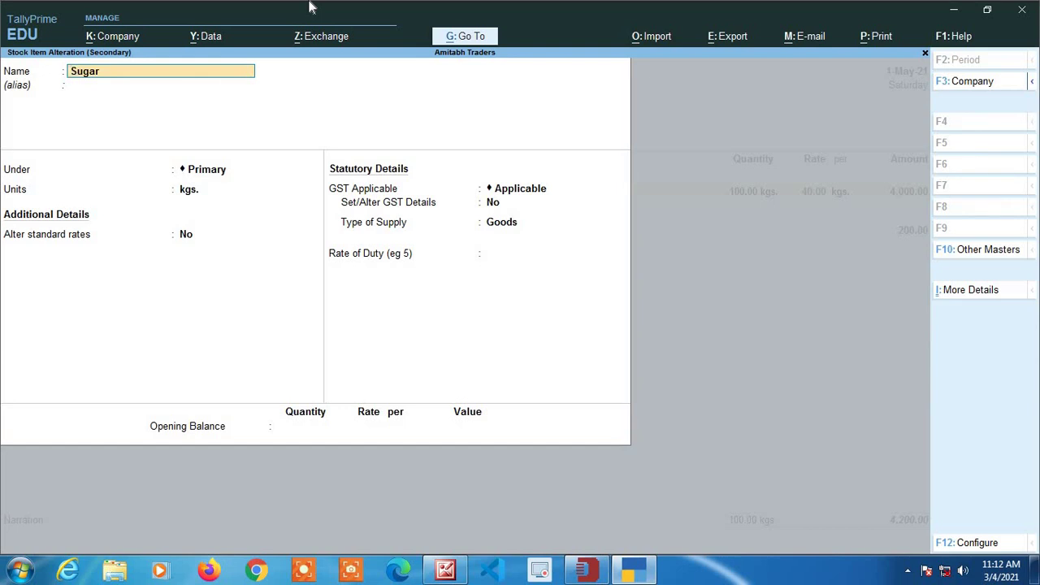
{"action": "key", "text": "Return"}
{"action": "key", "text": "Return"}
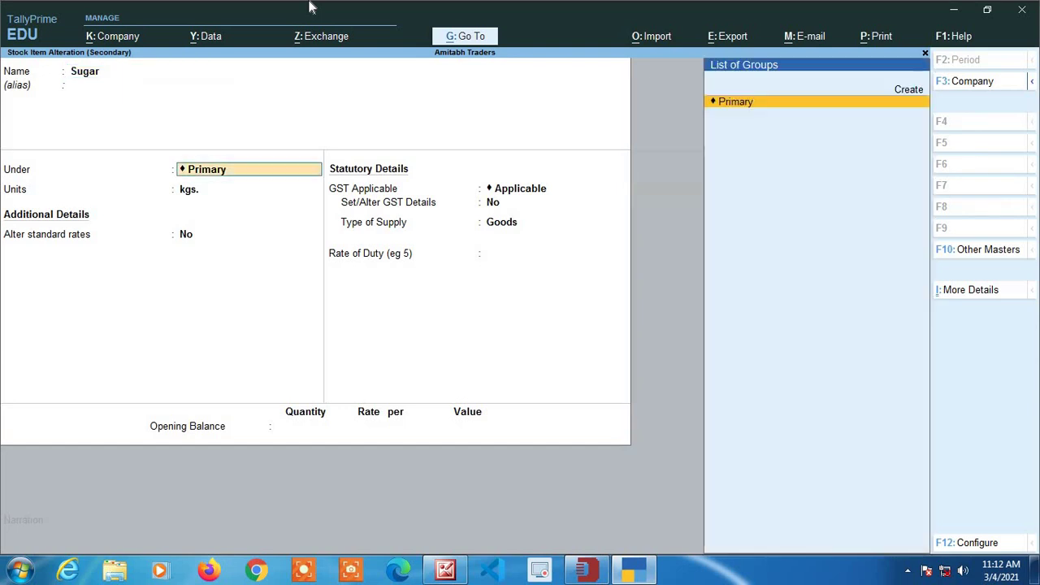
{"action": "key", "text": "Return"}
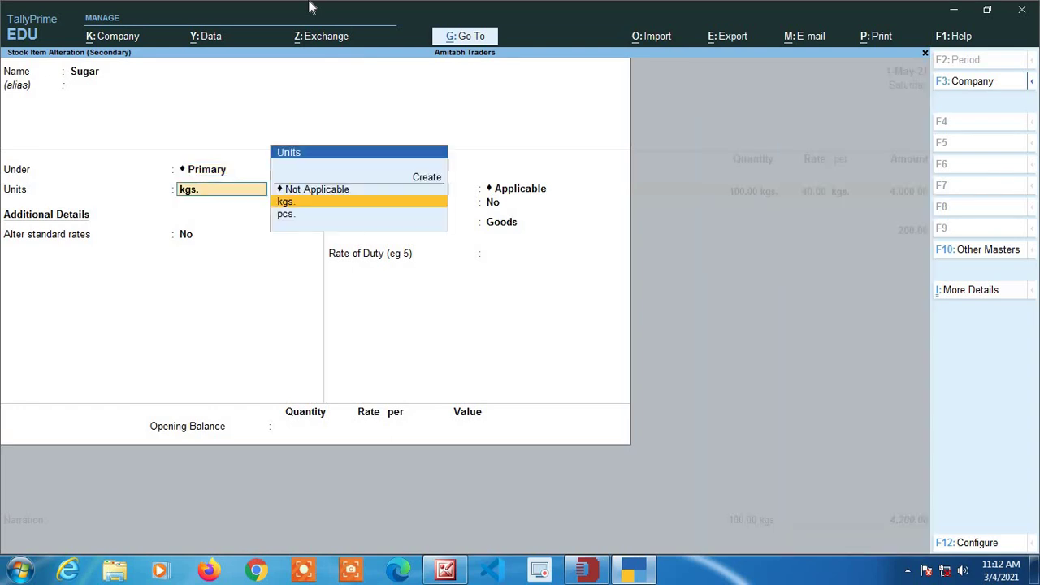
{"action": "key", "text": "Return"}
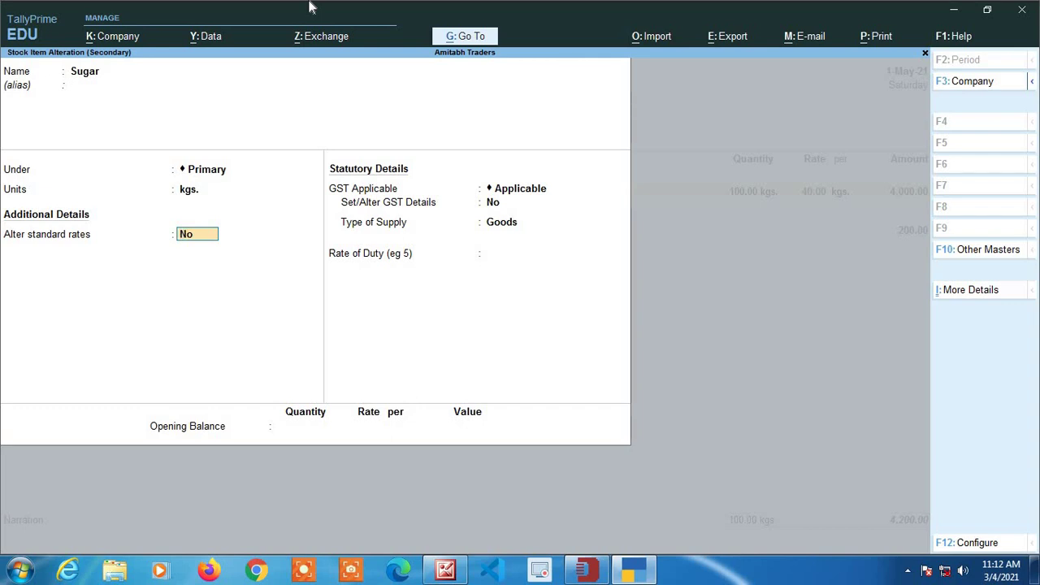
{"action": "key", "text": "Escape"}
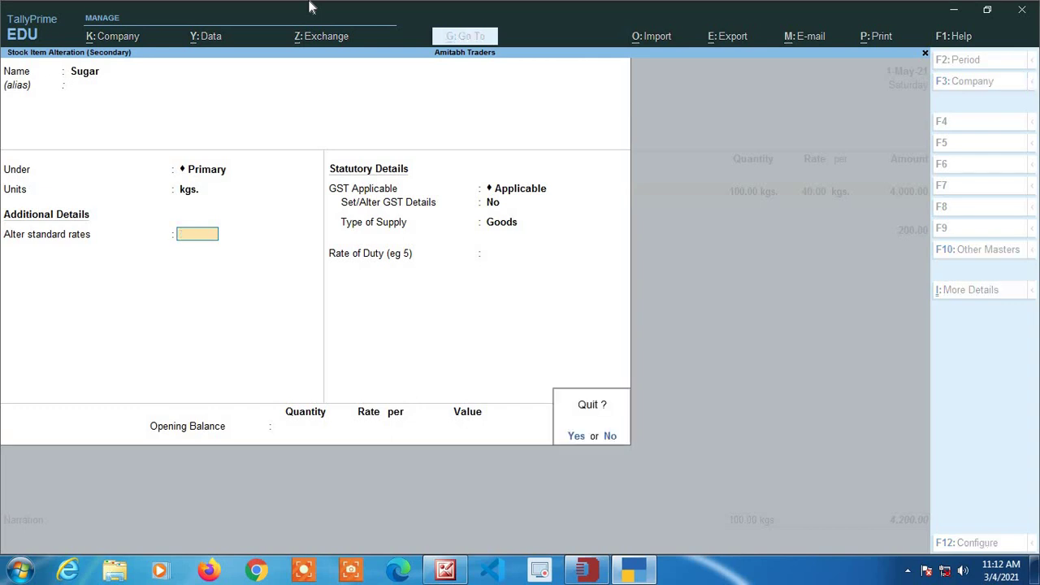
{"action": "key", "text": "Return"}
{"action": "key", "text": "Return"}
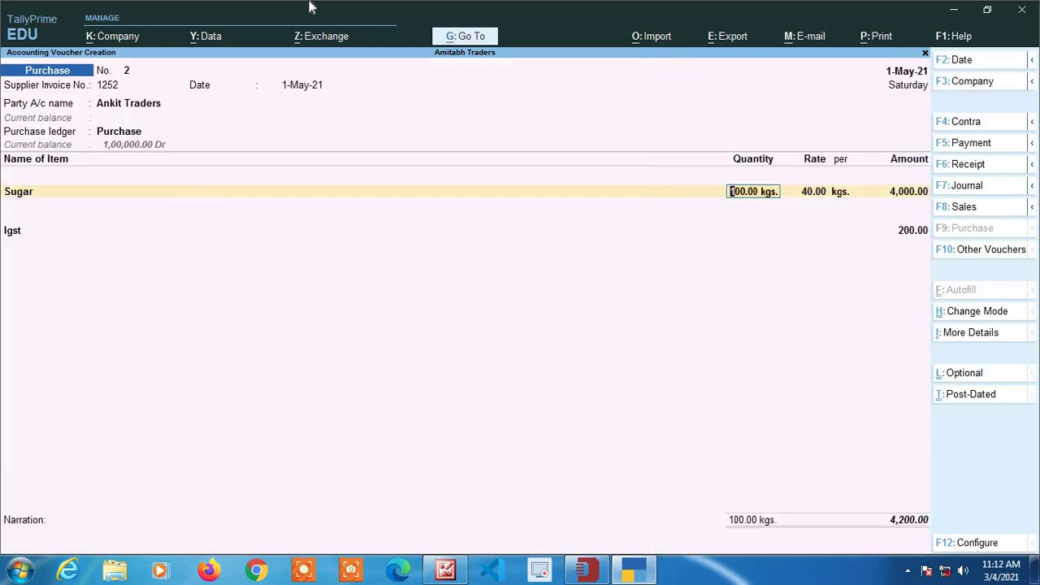
- Keep the Sugar line's quantity of 100.00 kgs. and rate of 40.00, and move on to its amount
{"action": "key", "text": "Return"}
{"action": "key", "text": "Return"}
{"action": "key", "text": "Return"}
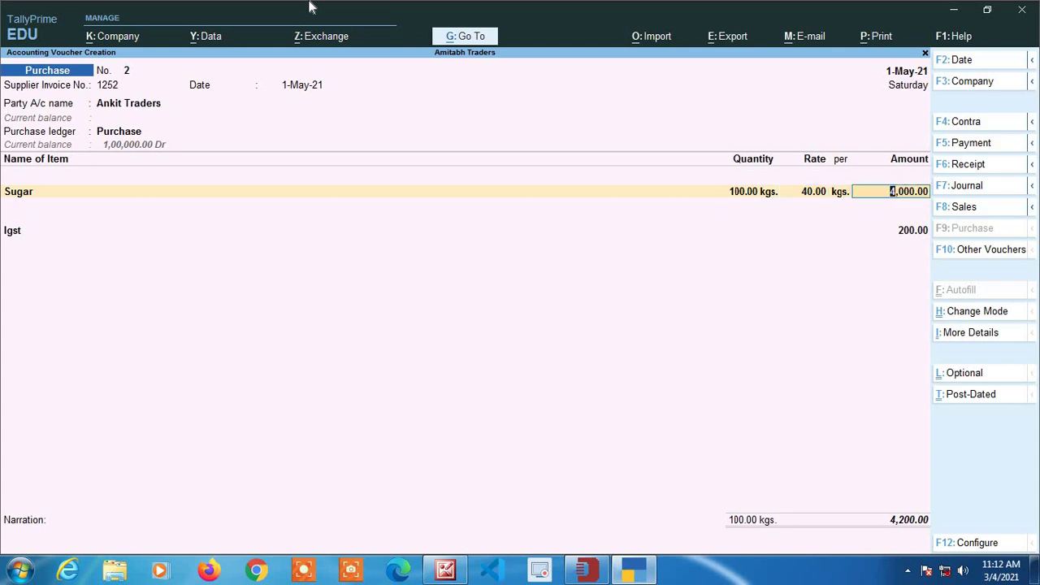